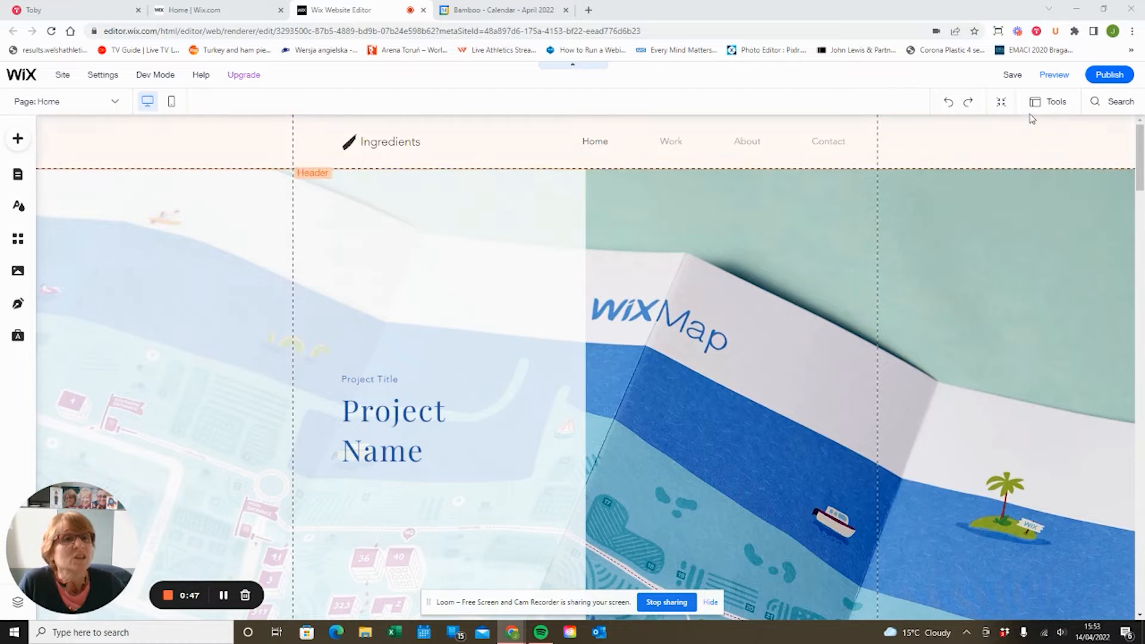
Preview the desktop version of the Home page, look through its sections, and return to the editor
click(1073, 76)
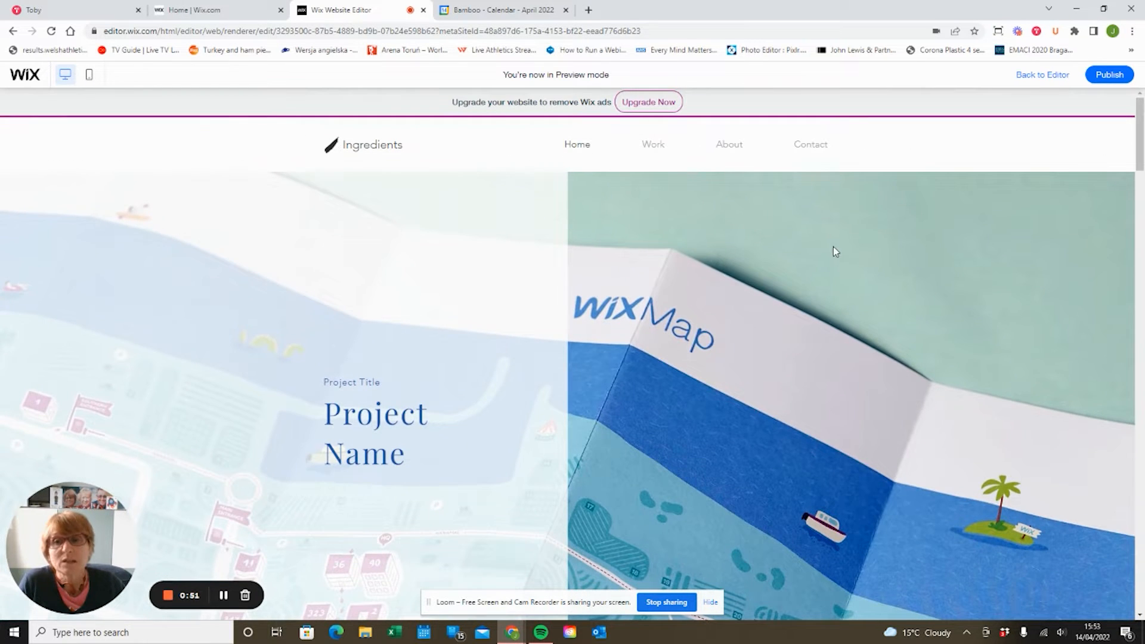
scroll(810, 251, down, 8)
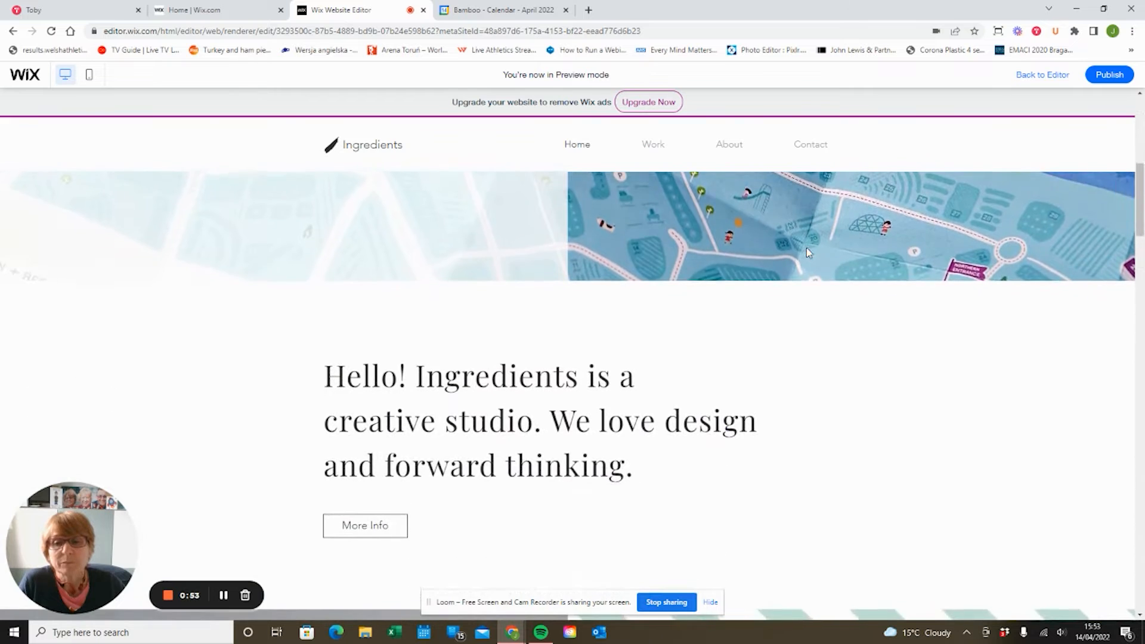
scroll(809, 254, down, 10)
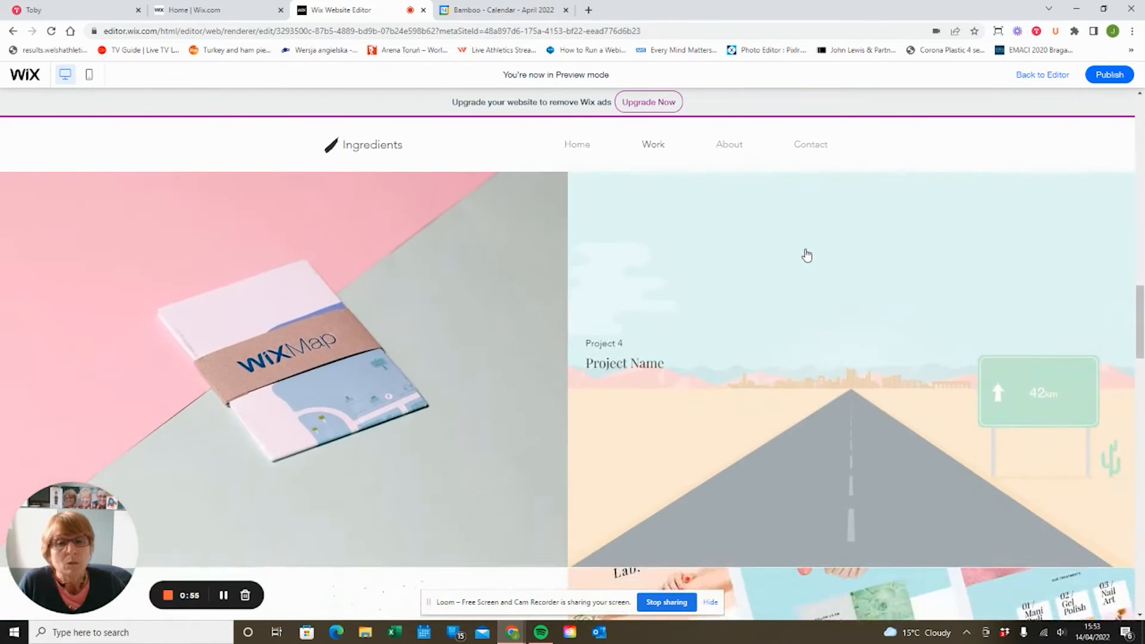
scroll(807, 256, up, 4)
scroll(807, 256, up, 10)
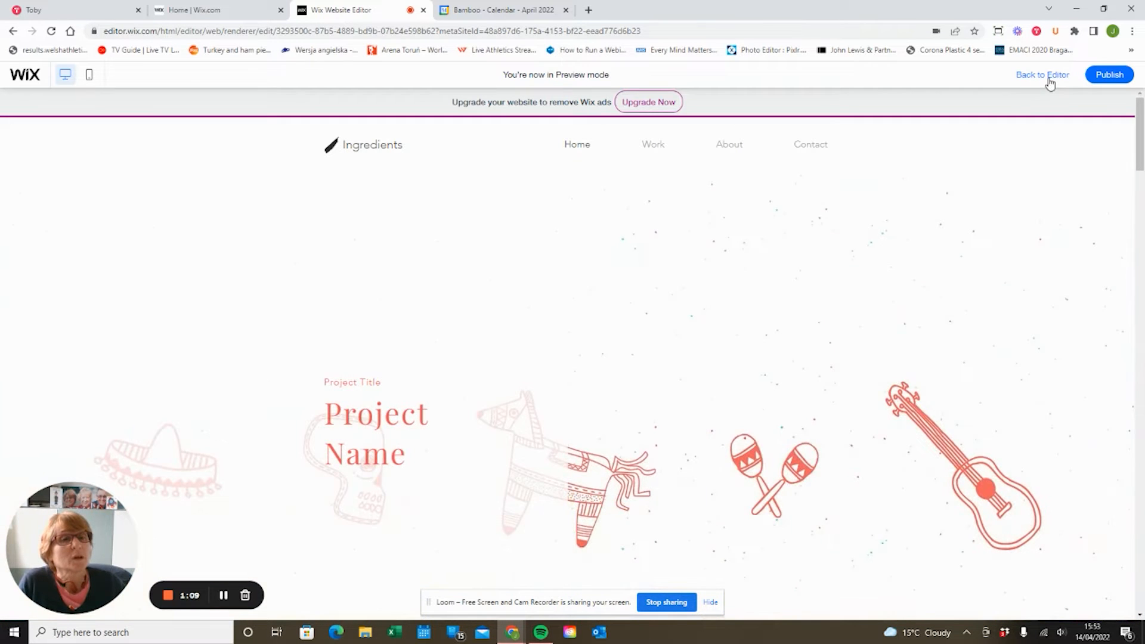
click(1049, 77)
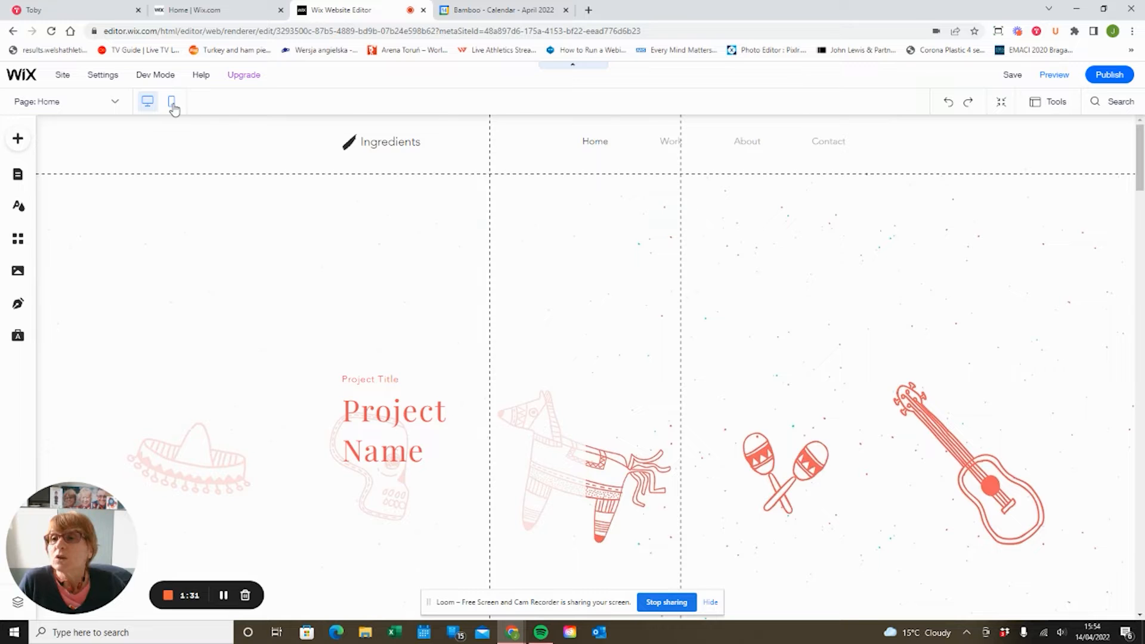
Switch the editor to the mobile version of the Home page
click(173, 104)
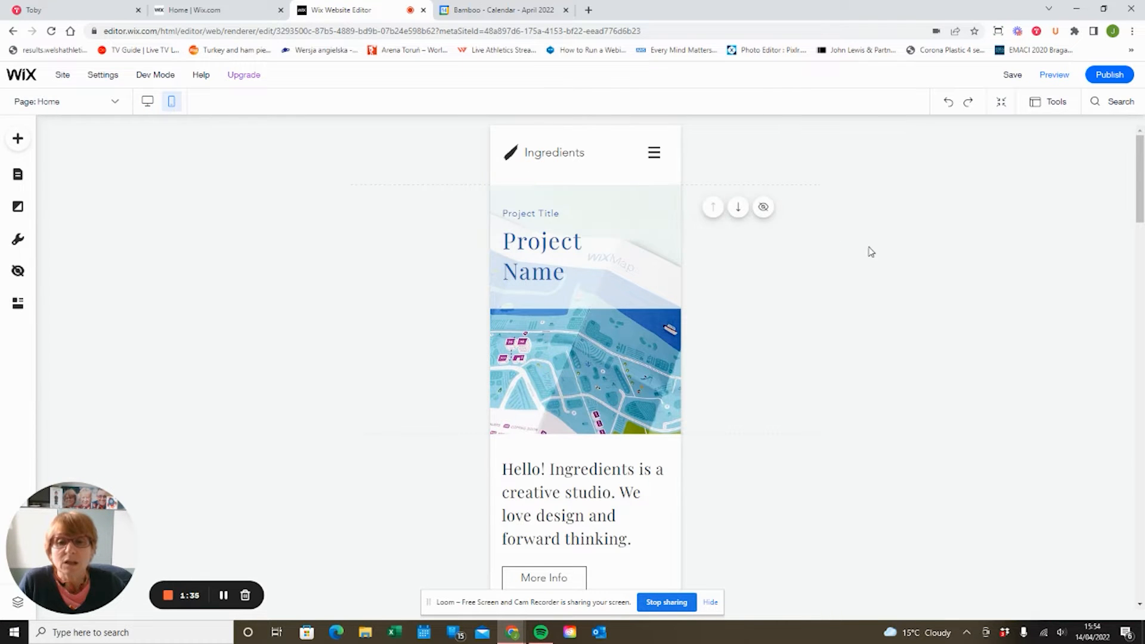
scroll(870, 252, down, 3)
scroll(868, 251, down, 5)
scroll(869, 252, up, 7)
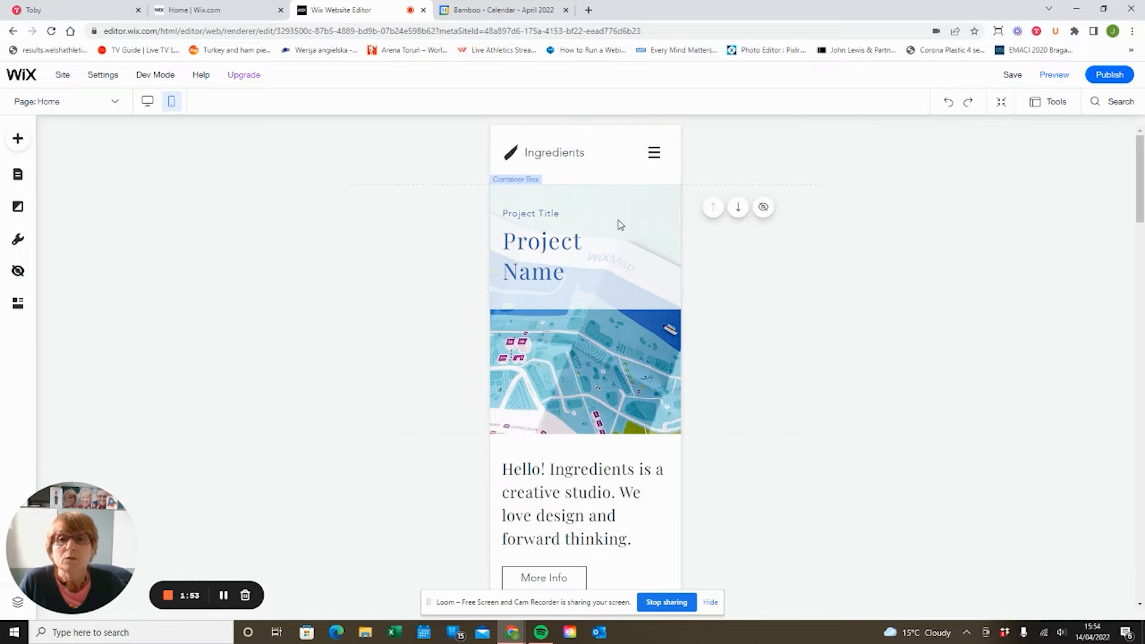
Examine the mobile Home page layout from the header through the gallery, About, Contact and Clients sections to the footer
scroll(604, 220, down, 7)
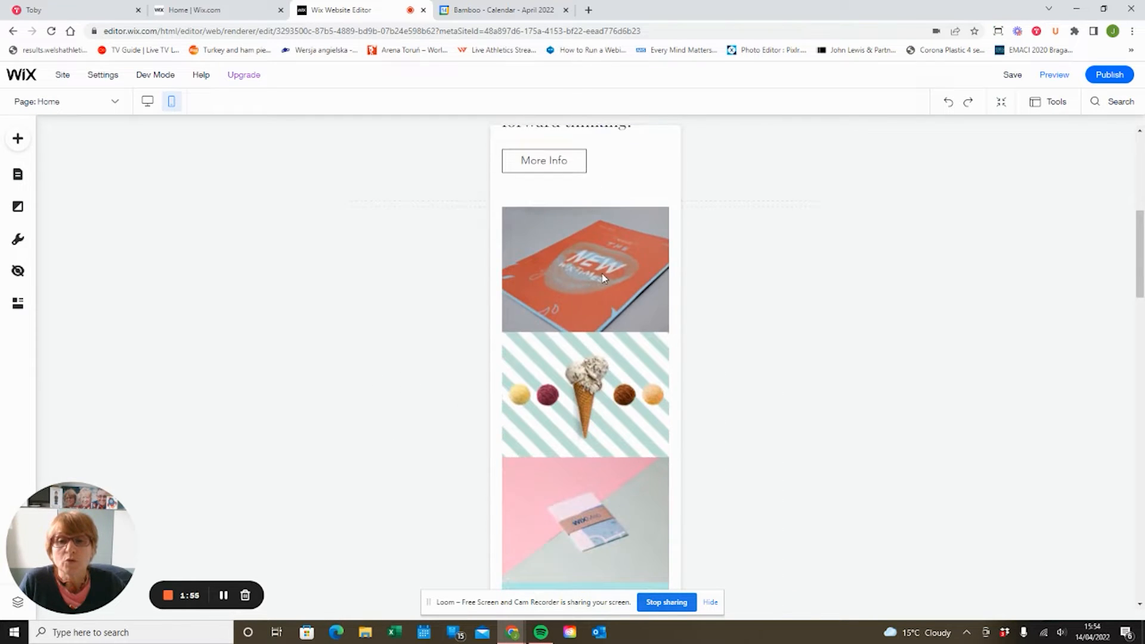
scroll(604, 278, down, 16)
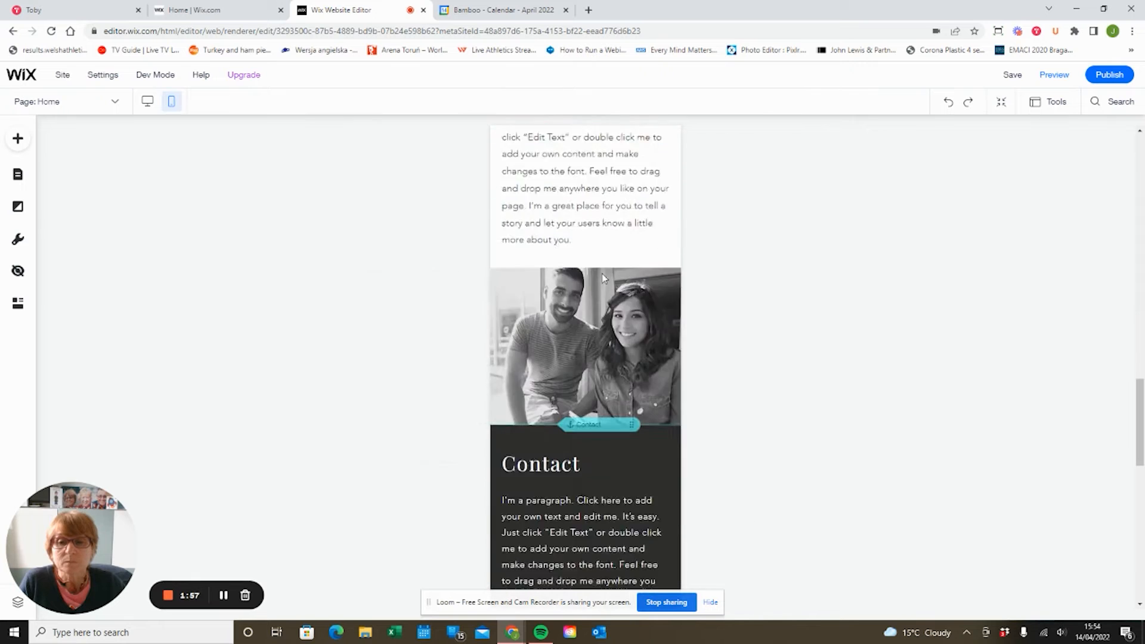
scroll(604, 278, down, 8)
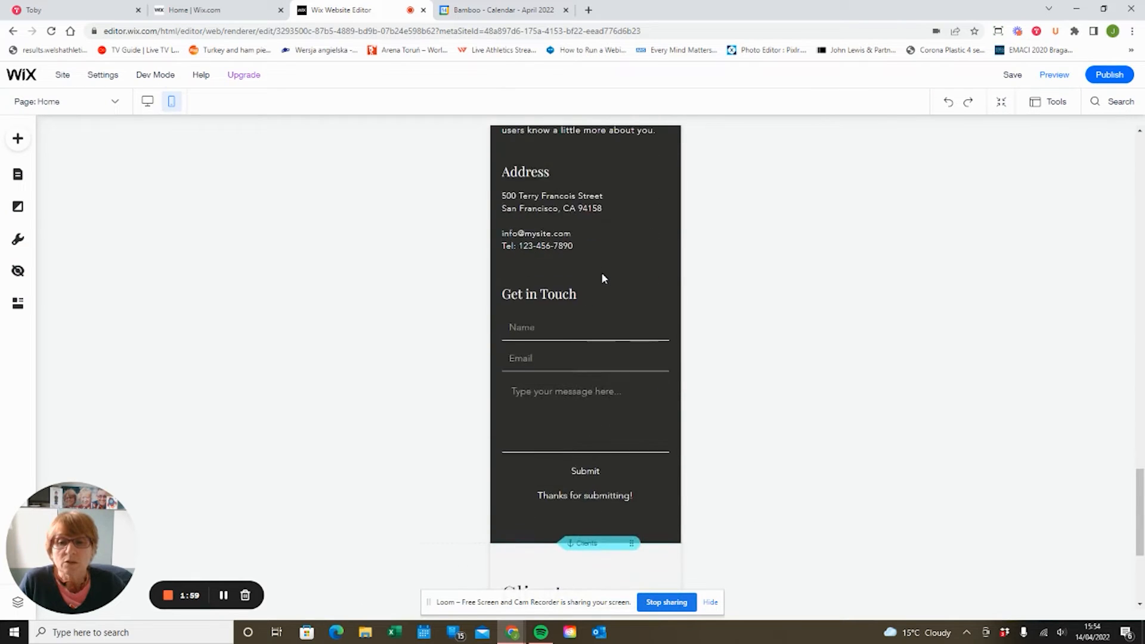
scroll(603, 276, down, 4)
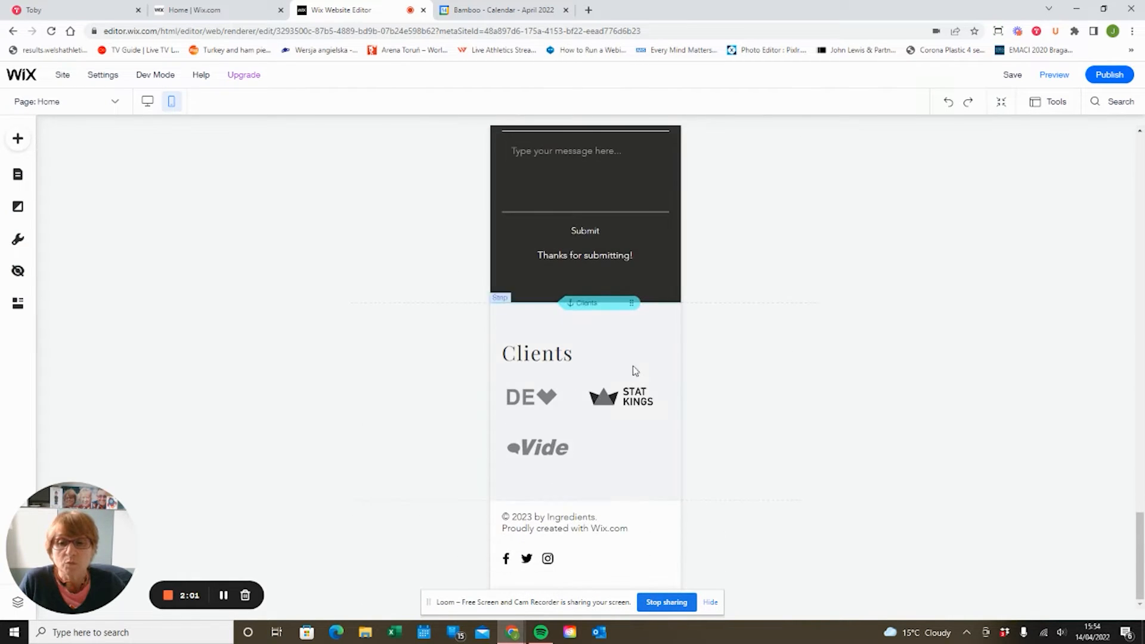
click(649, 505)
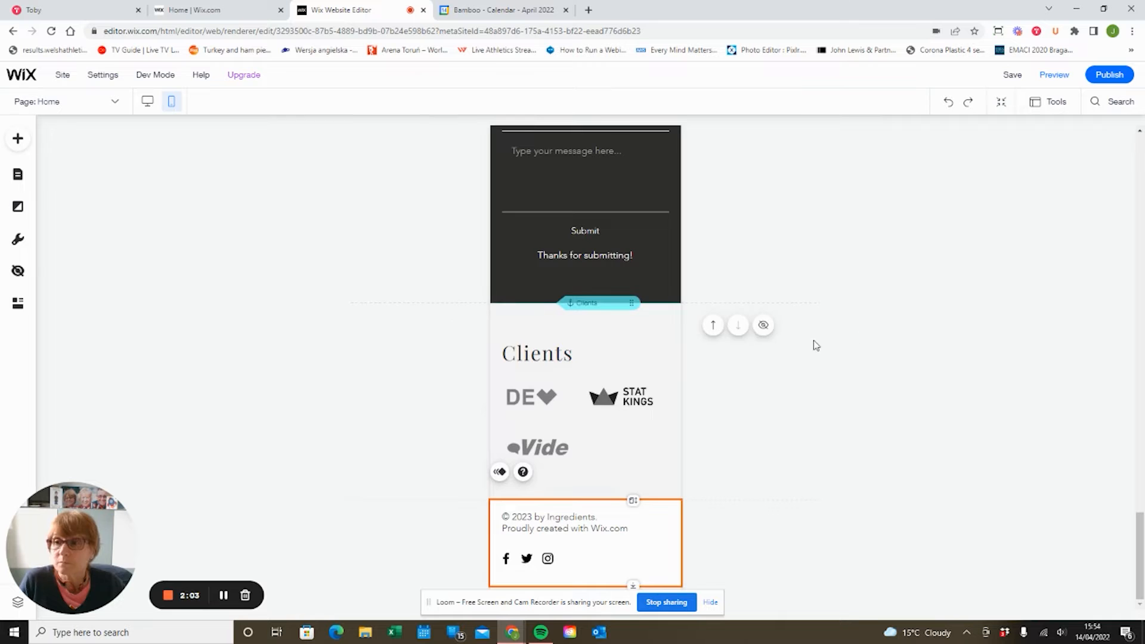
scroll(887, 325, up, 10)
scroll(889, 327, up, 10)
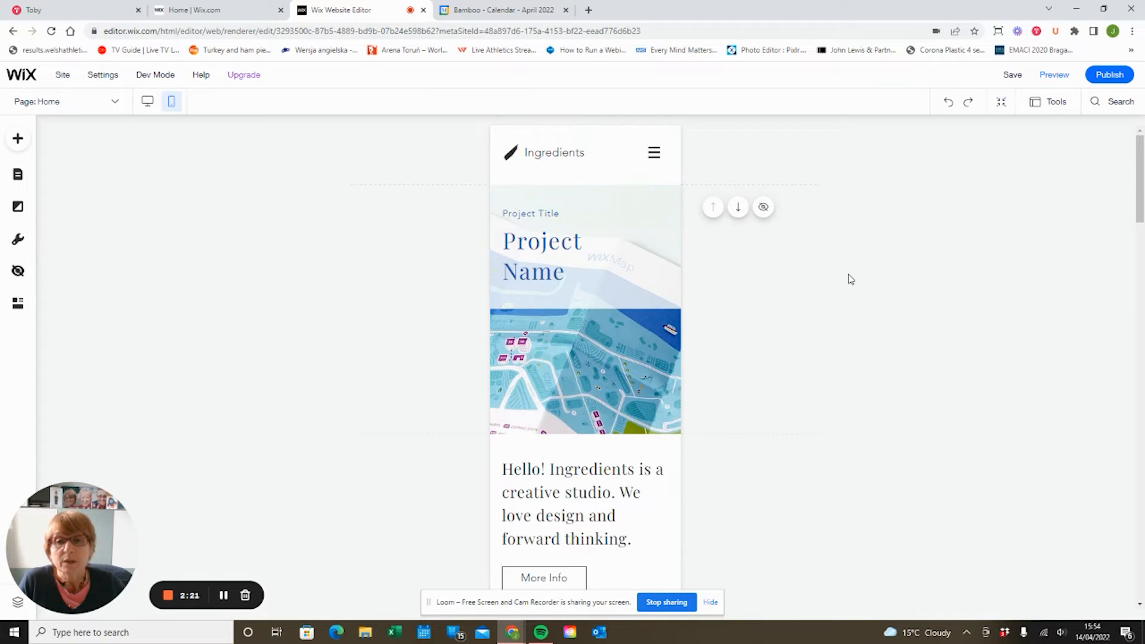
scroll(850, 279, down, 10)
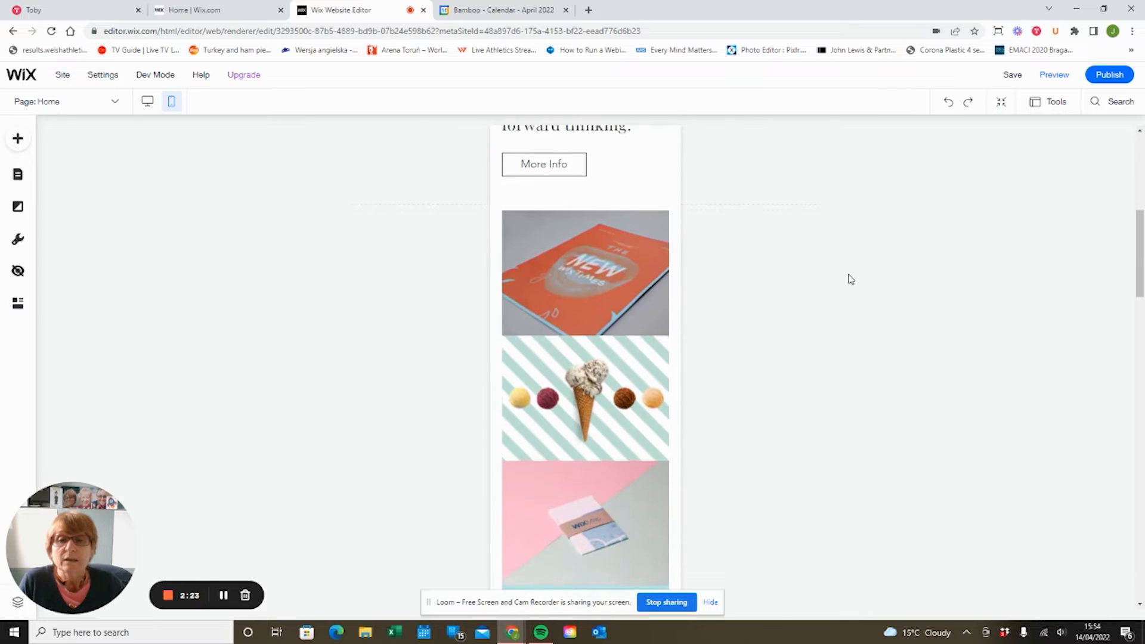
scroll(851, 280, up, 10)
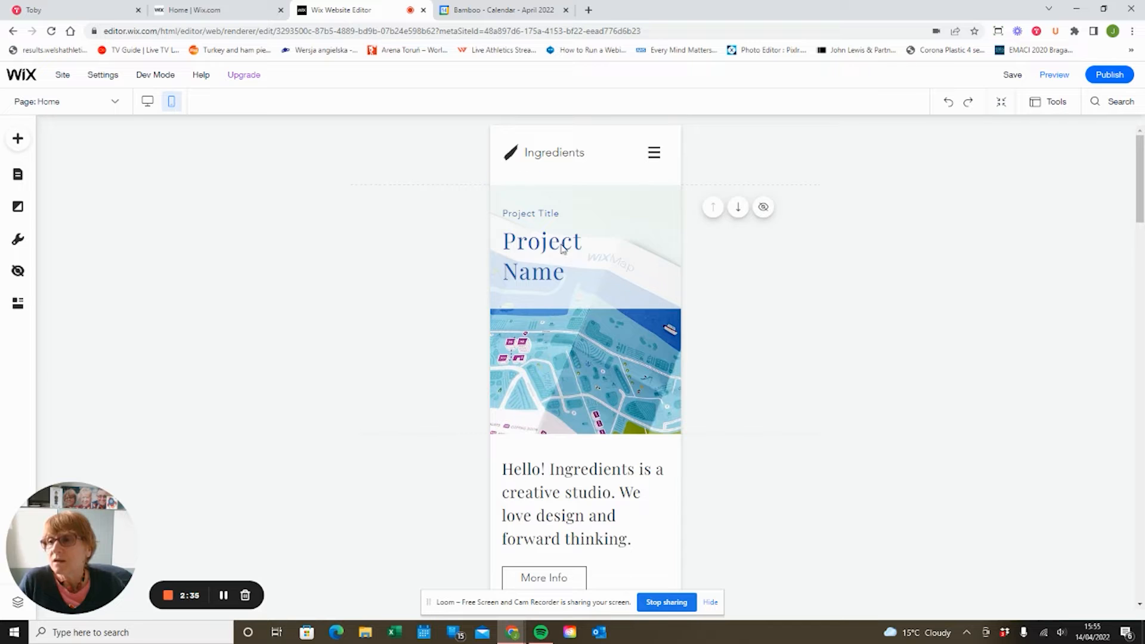
Optimize the mobile layout of the Home page with the Page Layout Optimizer
click(19, 304)
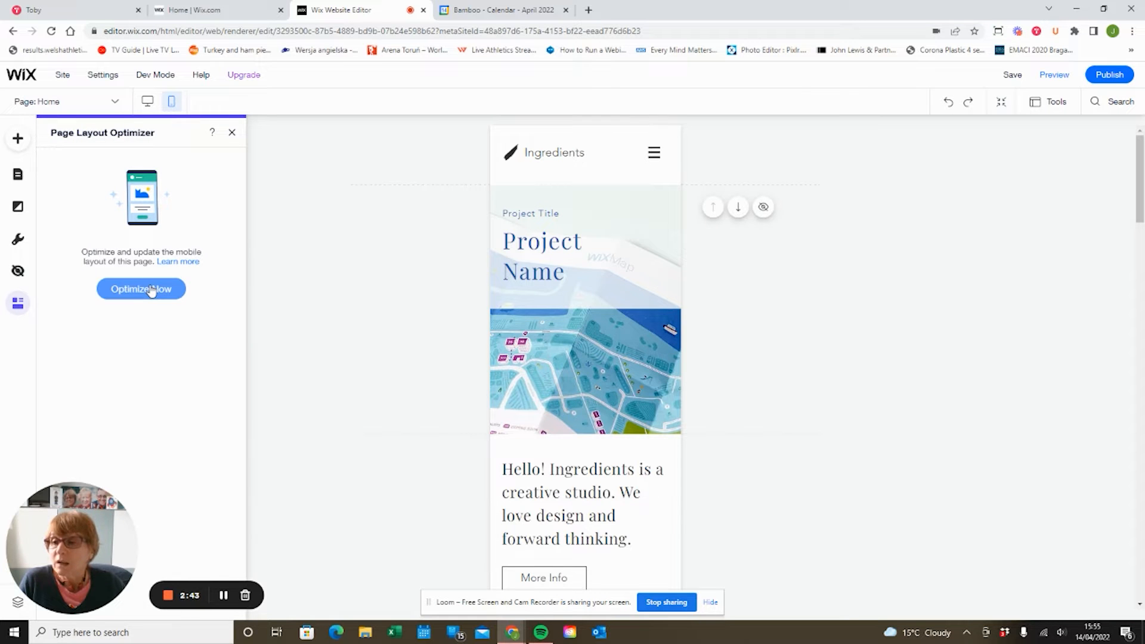
click(151, 290)
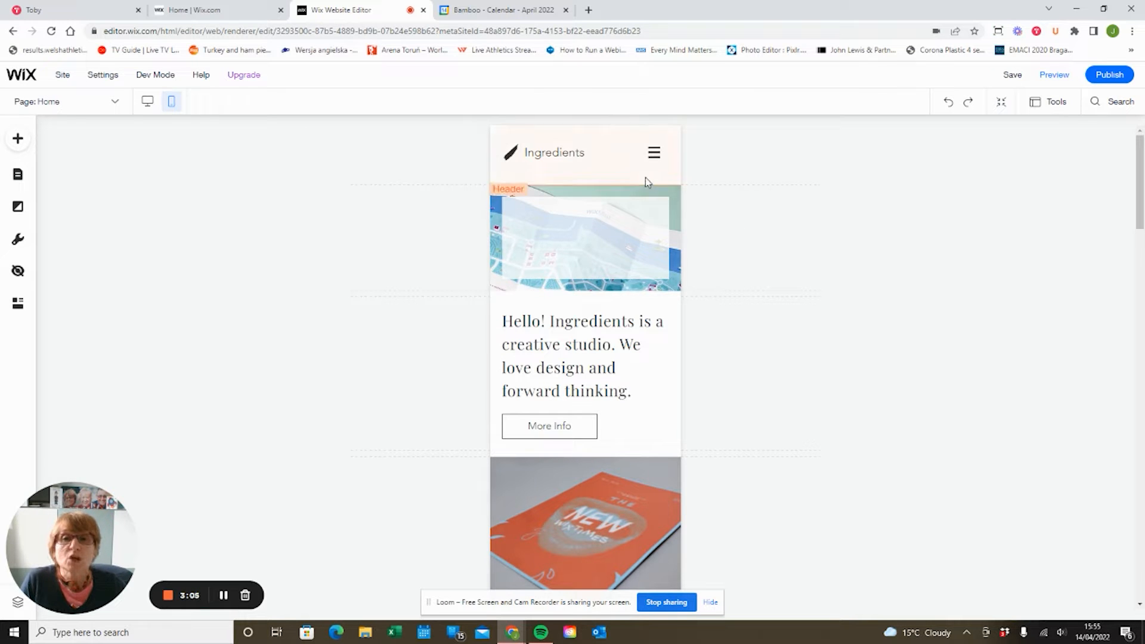
Examine the optimized mobile layout from the welcome section through the gallery, About, Contact and Clients sections to the footer
scroll(619, 339, down, 1)
scroll(619, 340, down, 9)
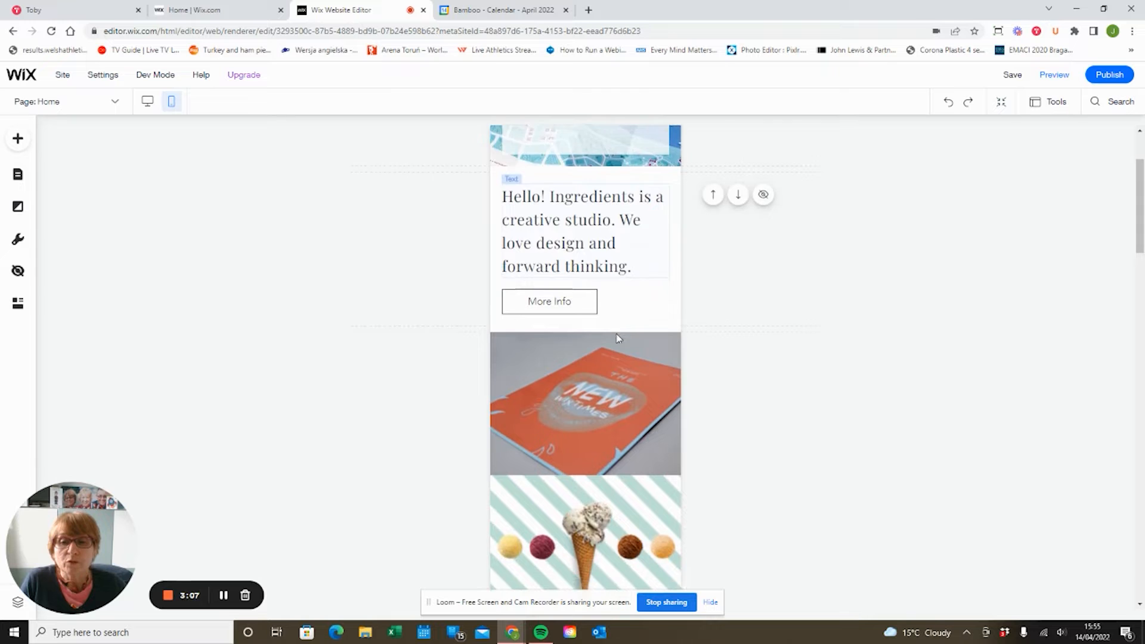
scroll(619, 338, down, 5)
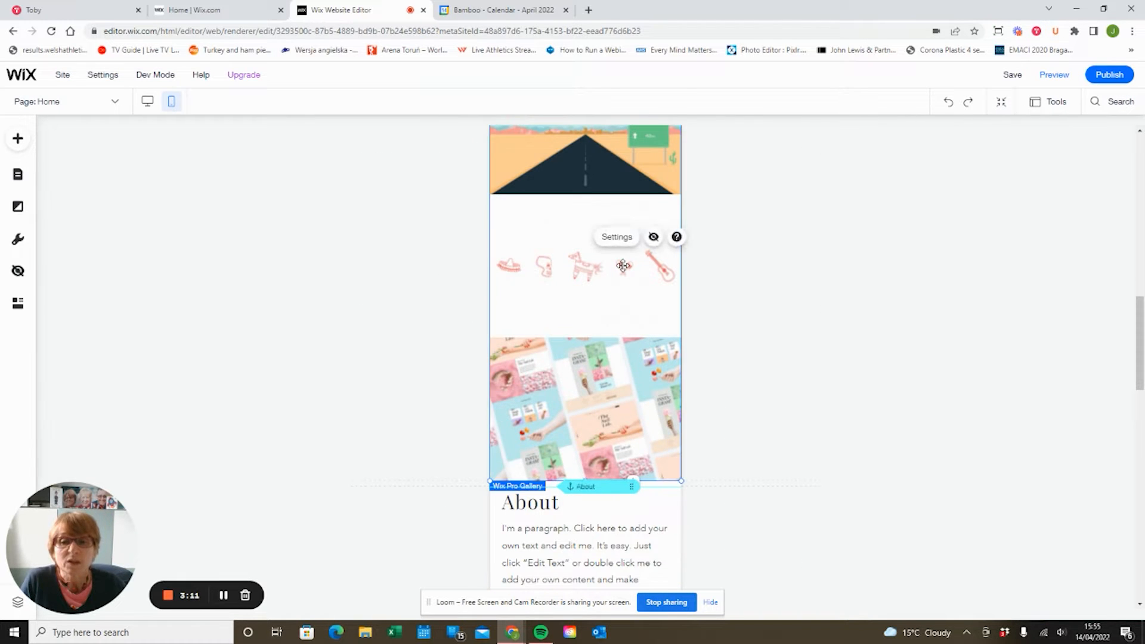
scroll(728, 332, down, 6)
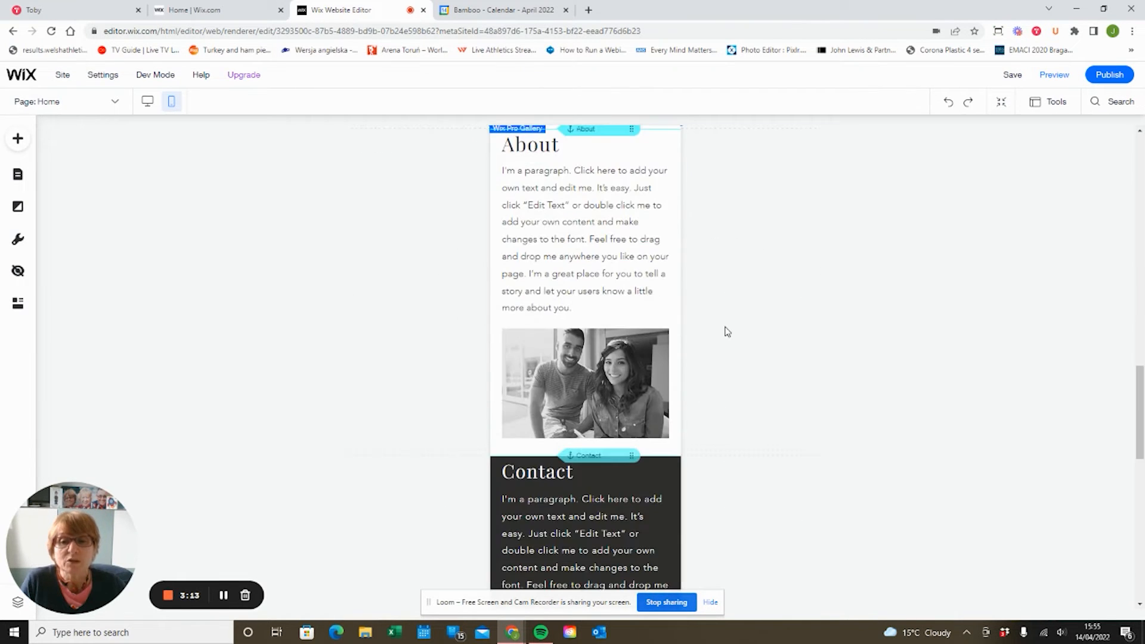
scroll(728, 332, down, 7)
scroll(728, 332, down, 2)
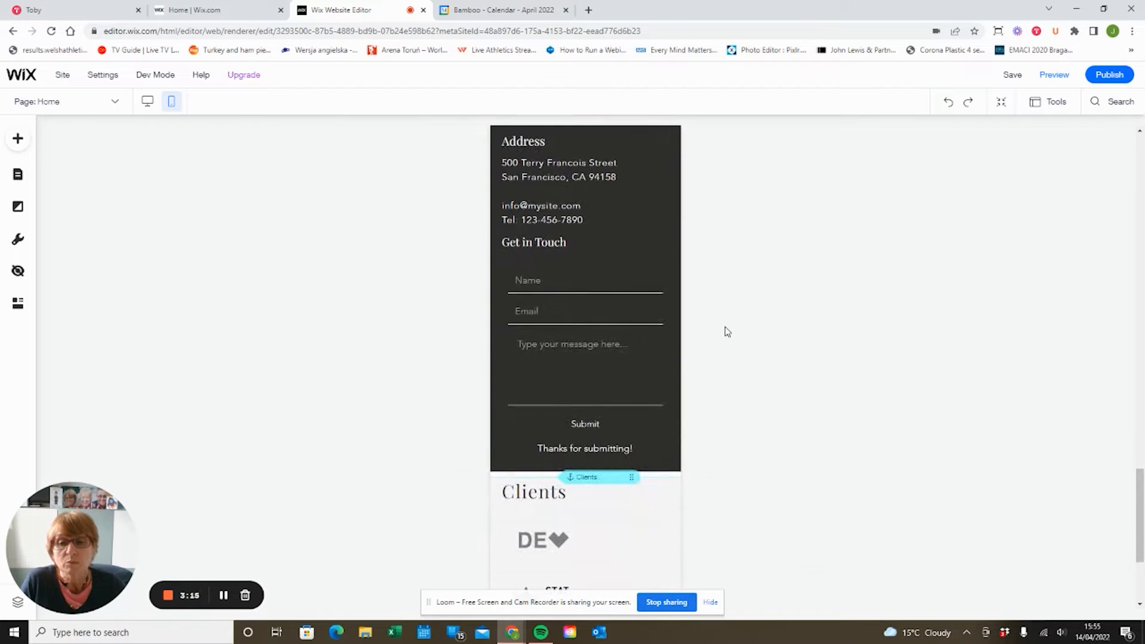
scroll(728, 332, down, 3)
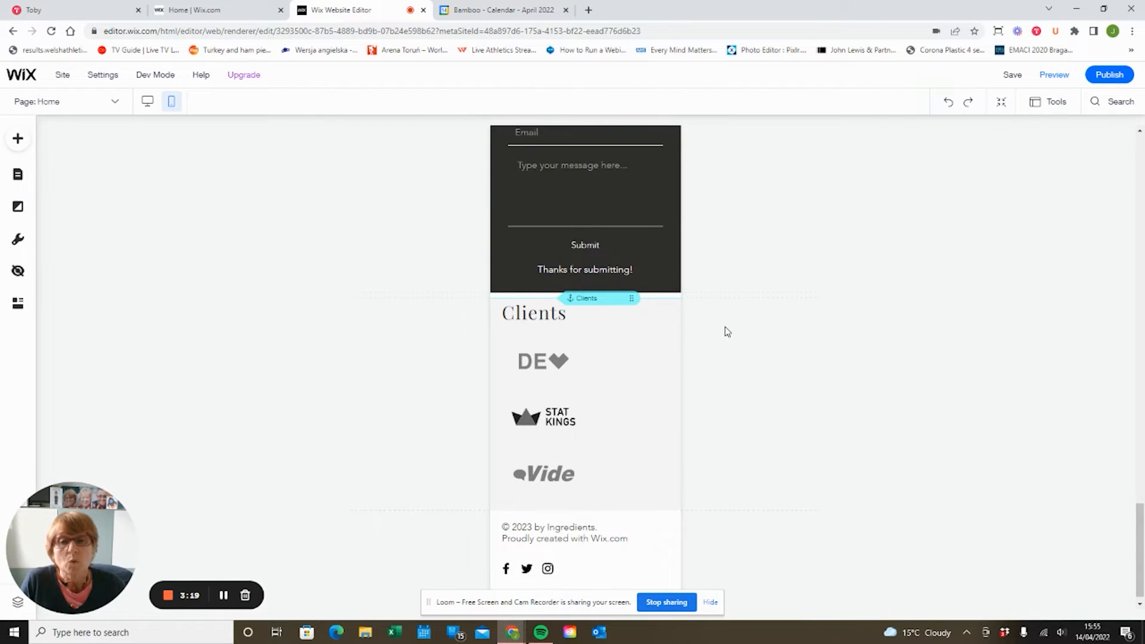
scroll(728, 331, up, 15)
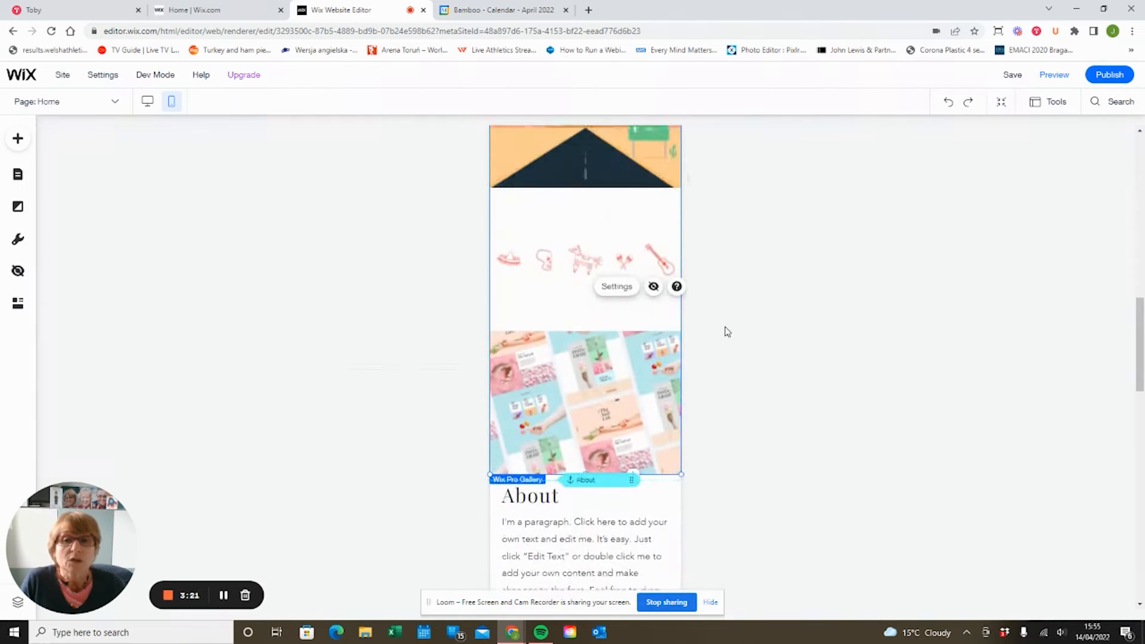
scroll(728, 332, up, 15)
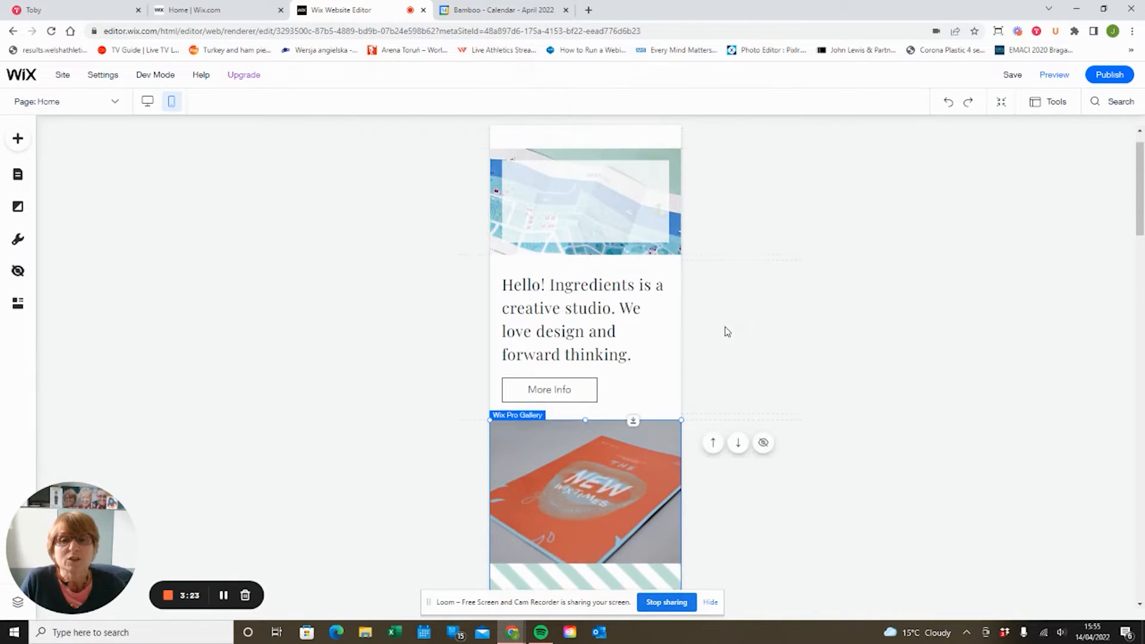
scroll(727, 332, up, 2)
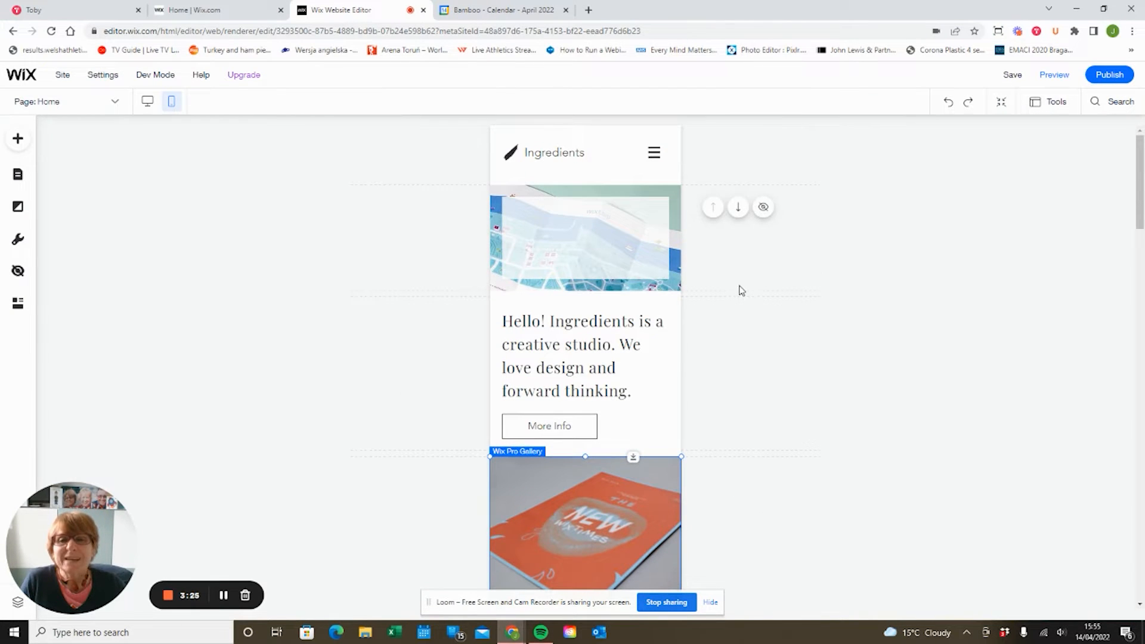
scroll(741, 291, down, 15)
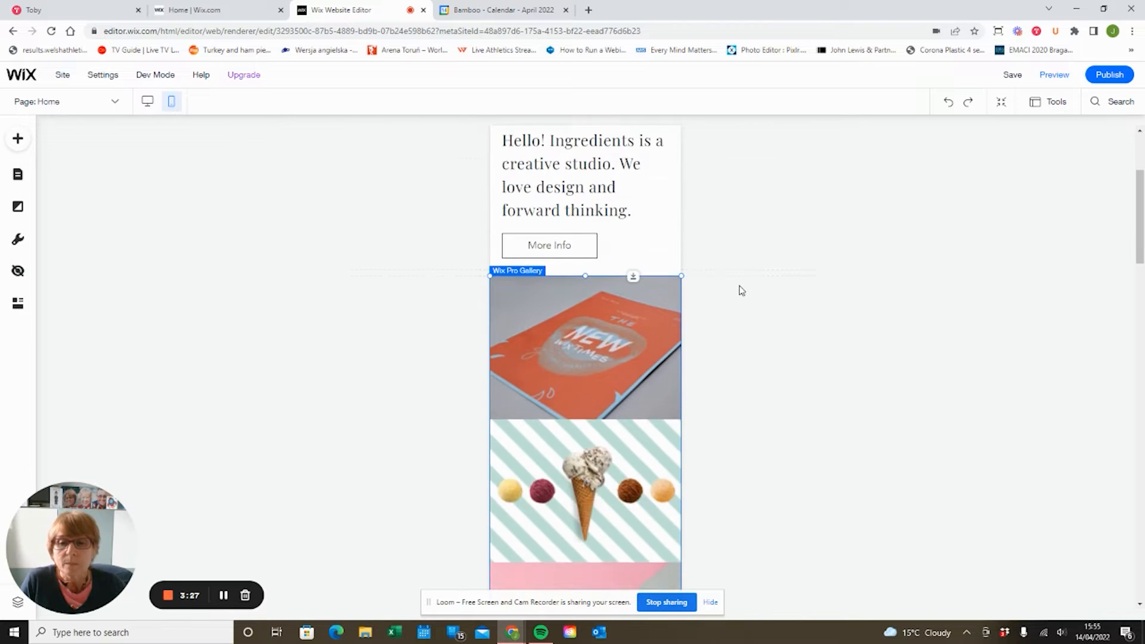
scroll(741, 291, down, 10)
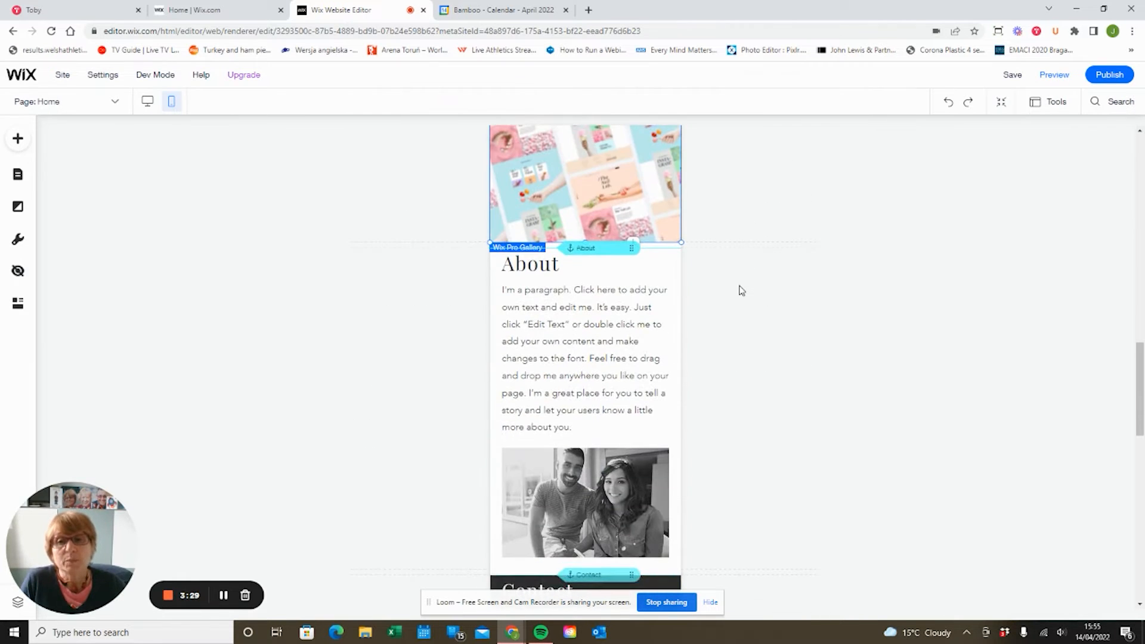
scroll(742, 291, down, 7)
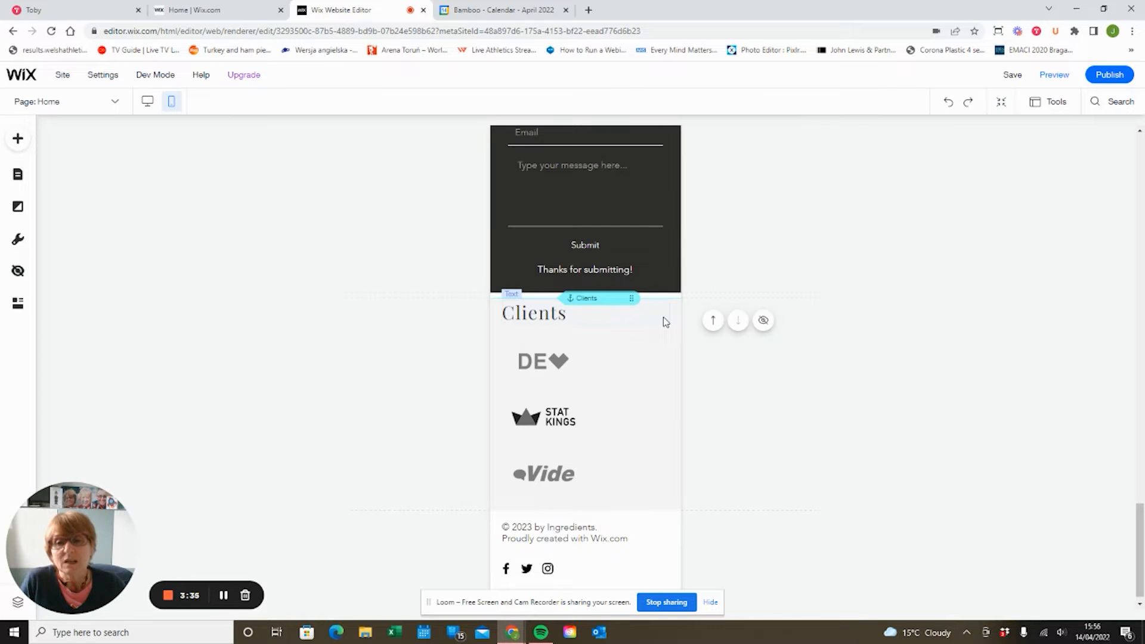
Hide the entire Clients strip on the mobile site
click(664, 319)
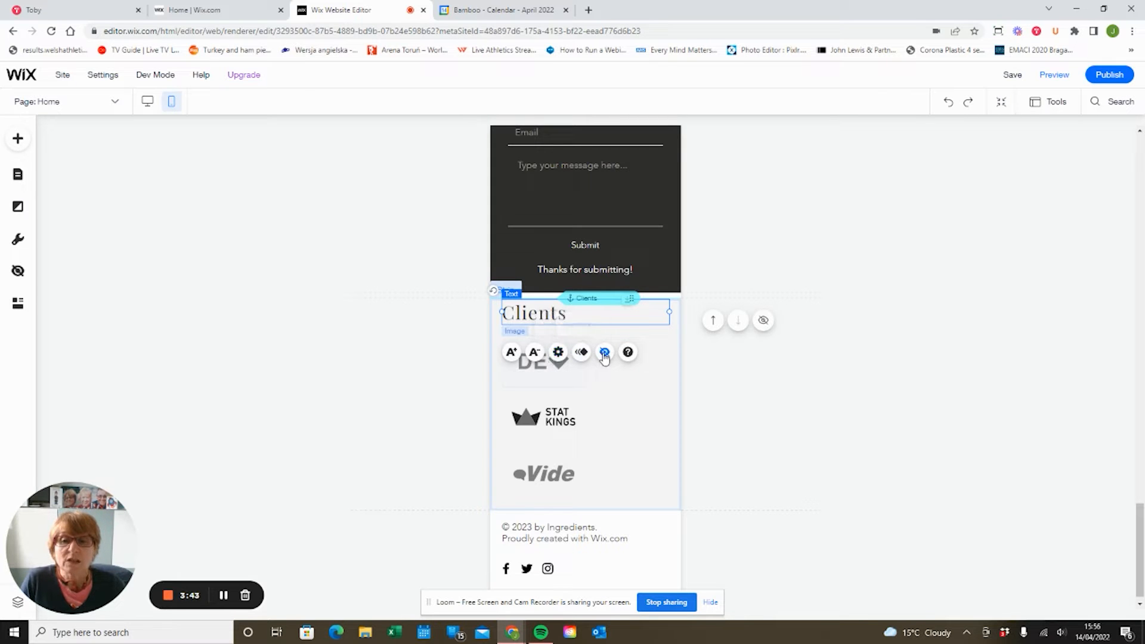
click(567, 367)
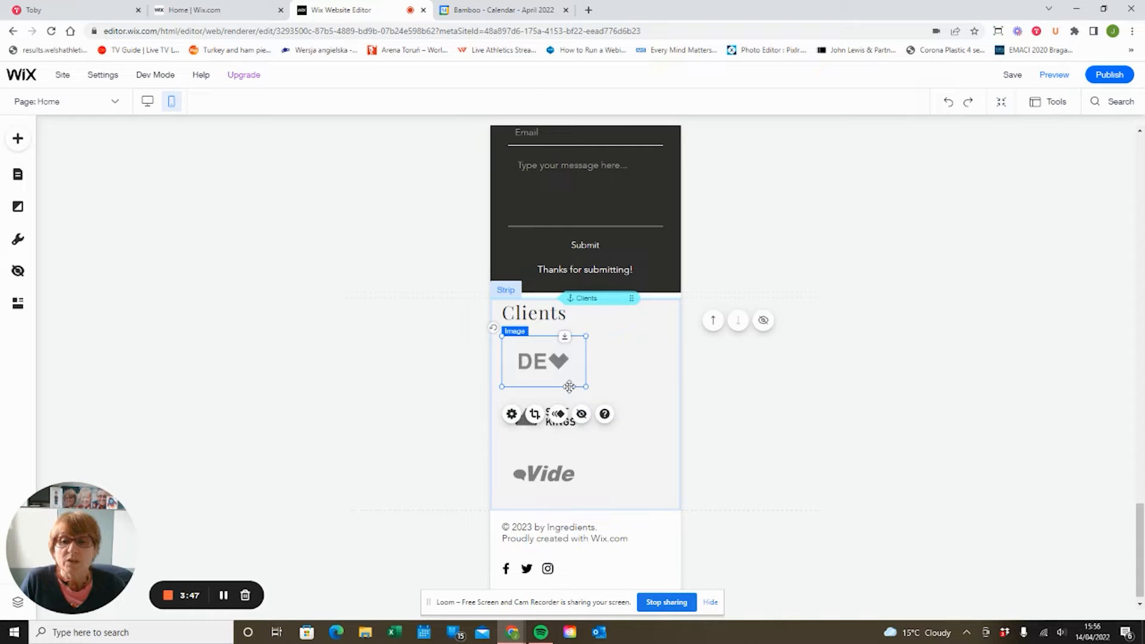
click(590, 437)
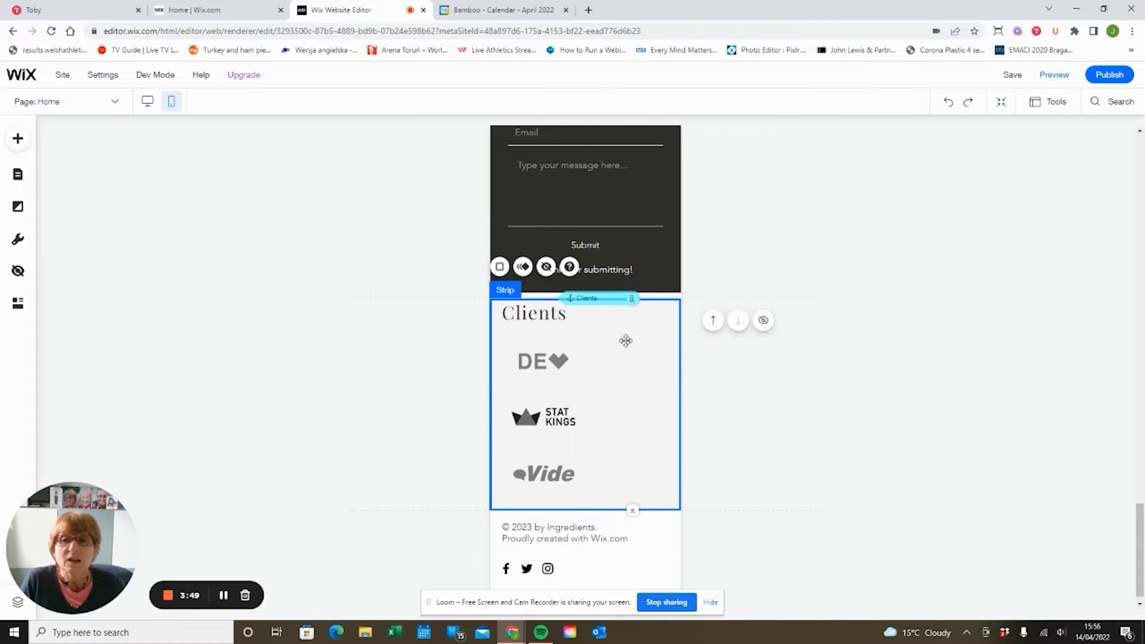
click(546, 267)
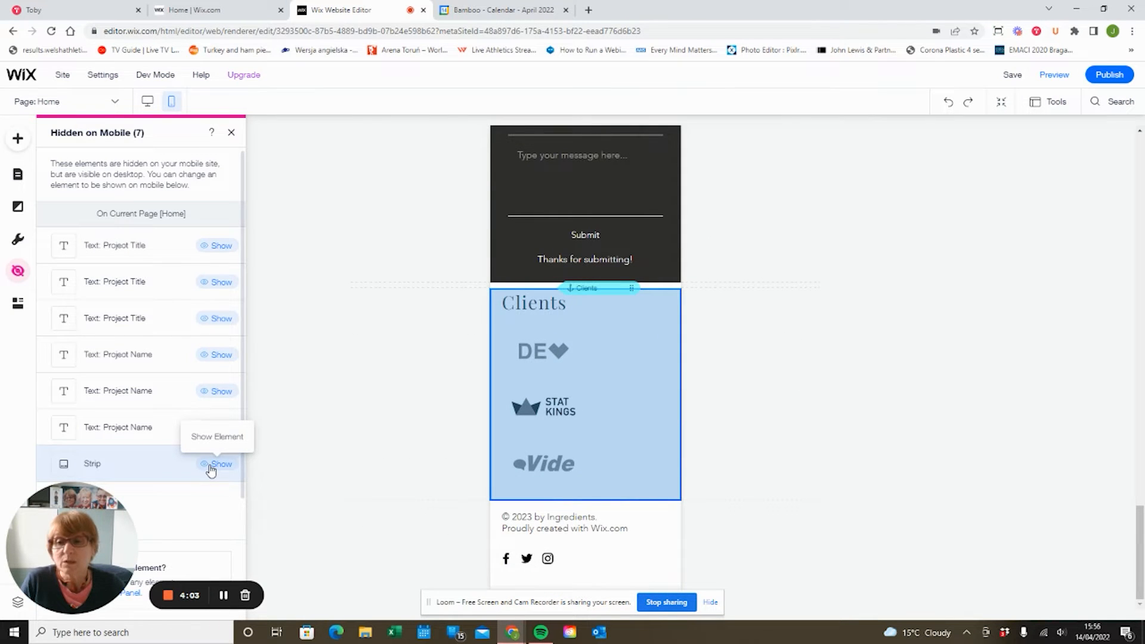
Restore the hidden Clients strip so that it shows on the mobile site again
click(211, 469)
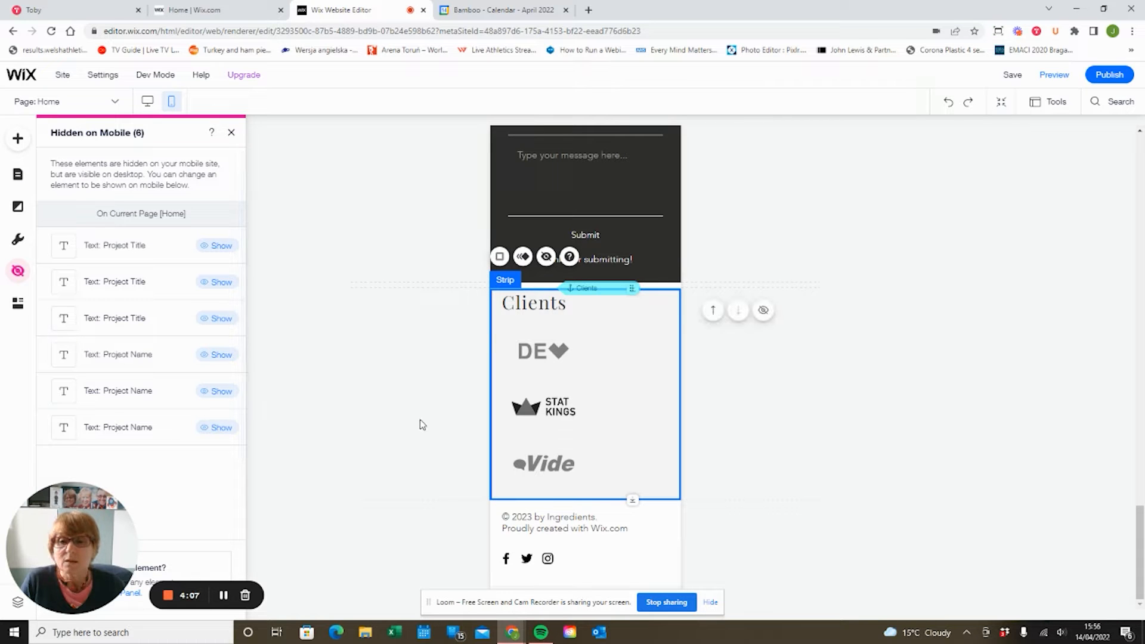
scroll(359, 404, up, 3)
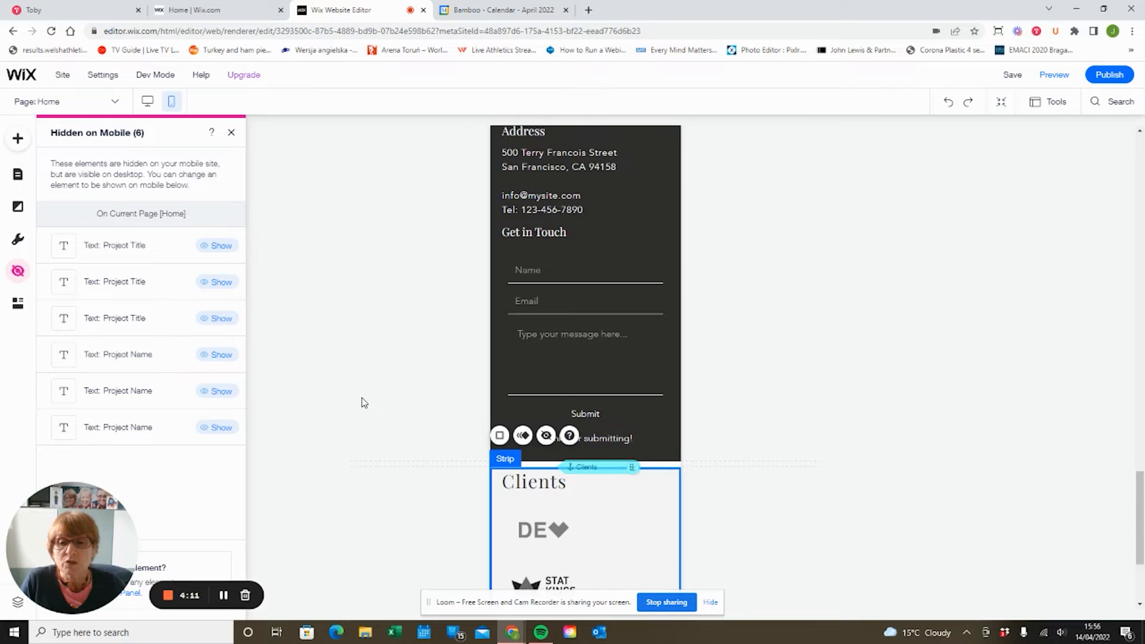
scroll(361, 402, down, 3)
mouse_move(399, 293)
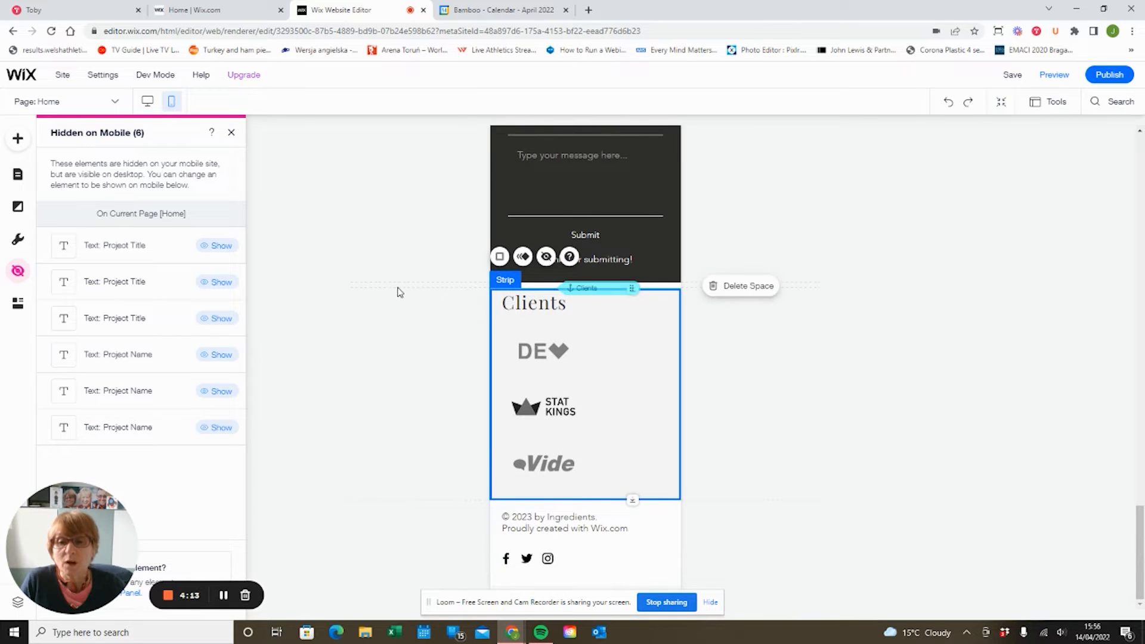
Hide the Clients strip from the mobile site once more
click(546, 257)
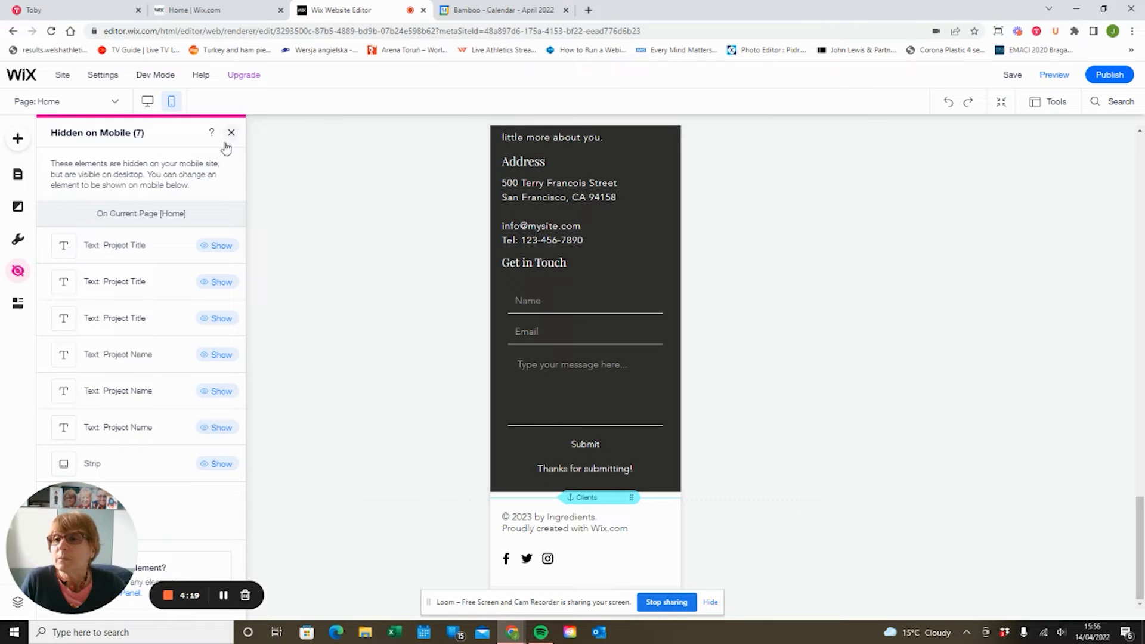
mouse_move(214, 254)
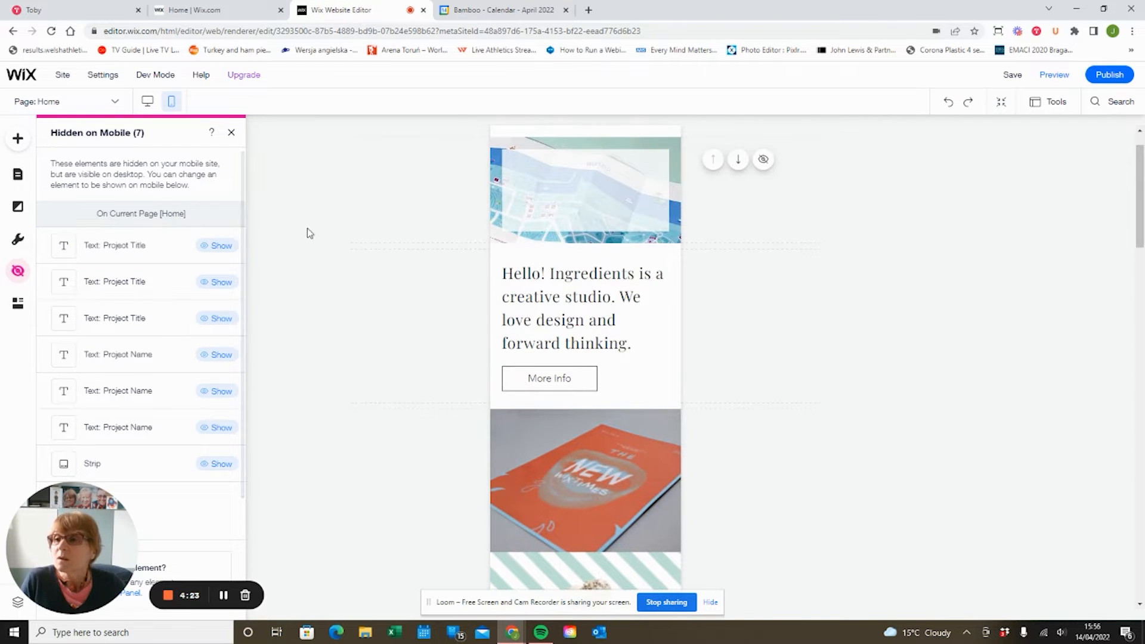
Add a Quick Action Bar to the mobile site and set up its Phone action with a phone number
click(18, 242)
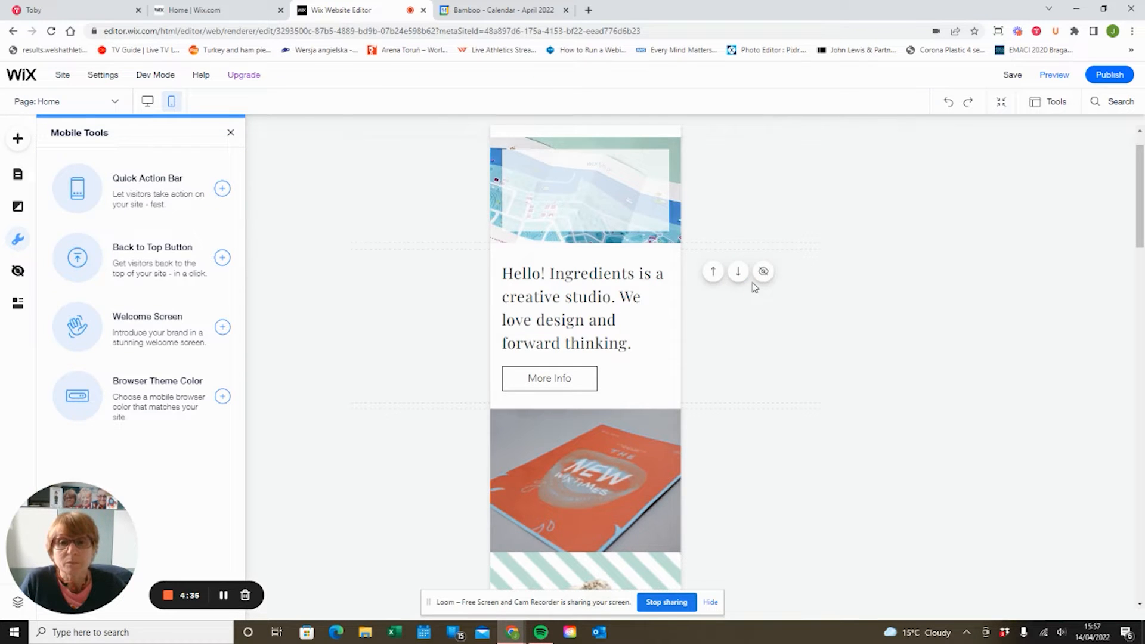
scroll(754, 281, down, 5)
scroll(753, 287, down, 4)
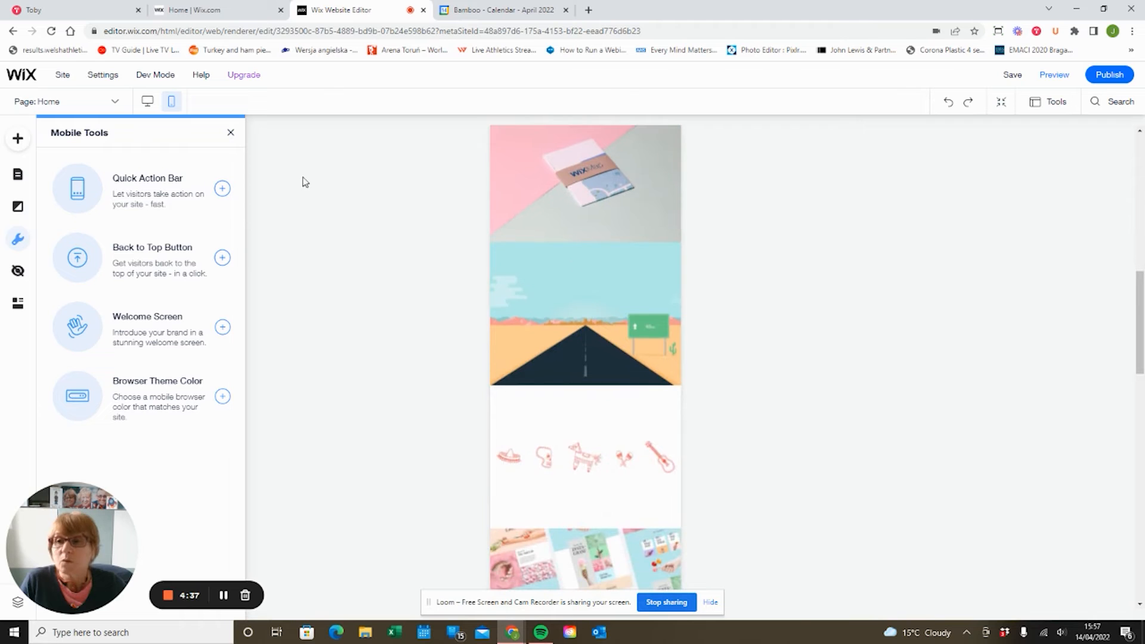
click(222, 189)
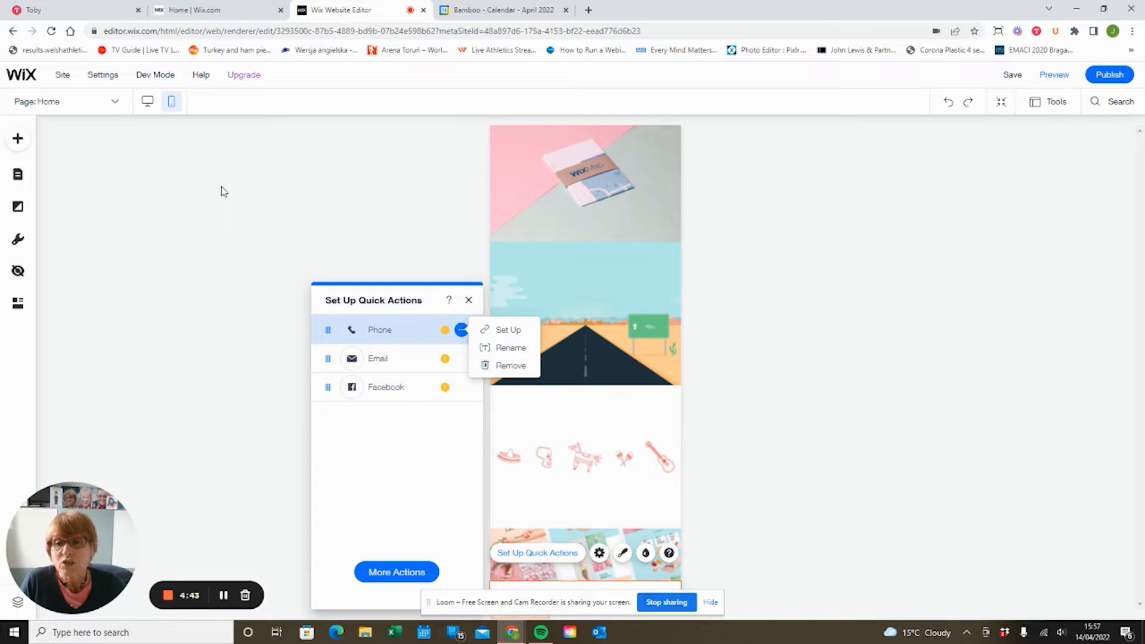
click(491, 329)
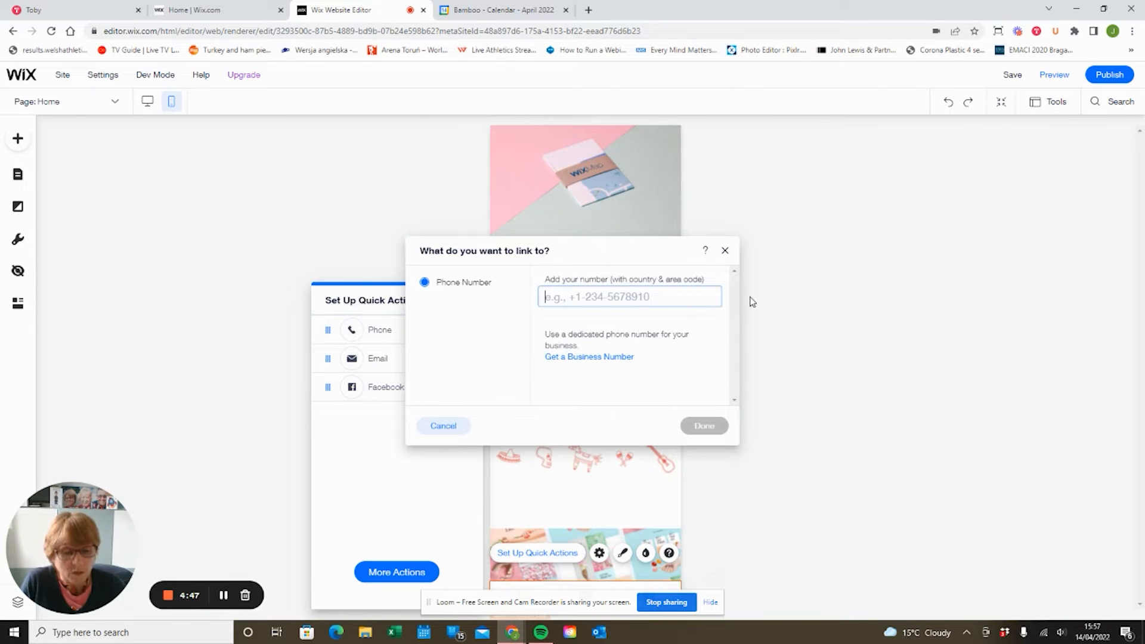
text(1234567)
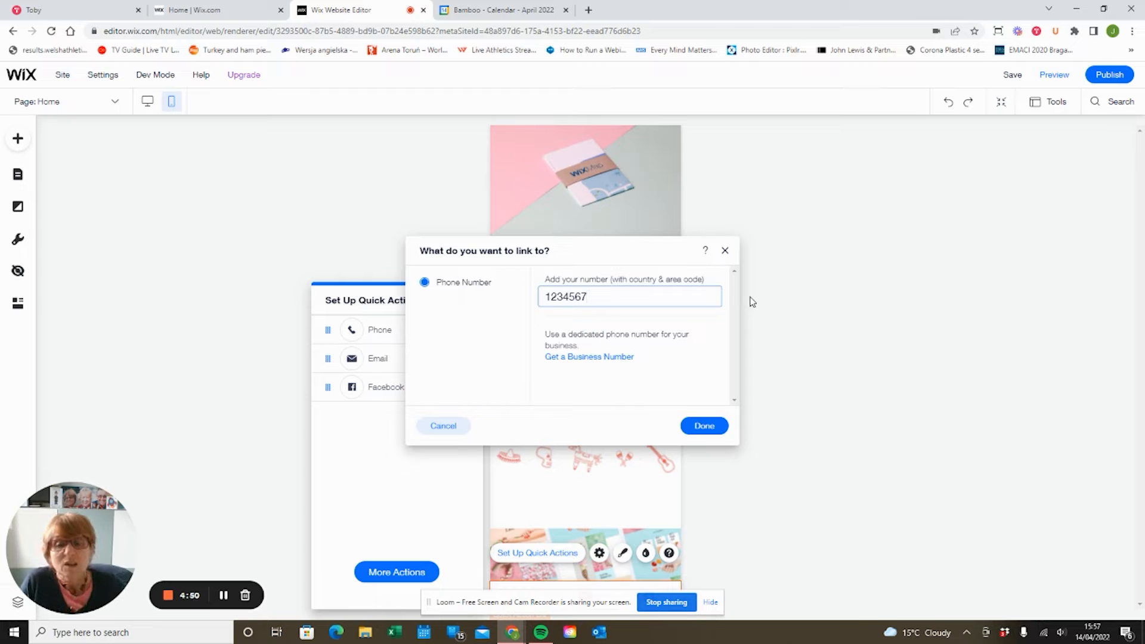
click(704, 426)
Set up the Email quick action with the contact e-mail address, leaving the subject line empty
click(461, 360)
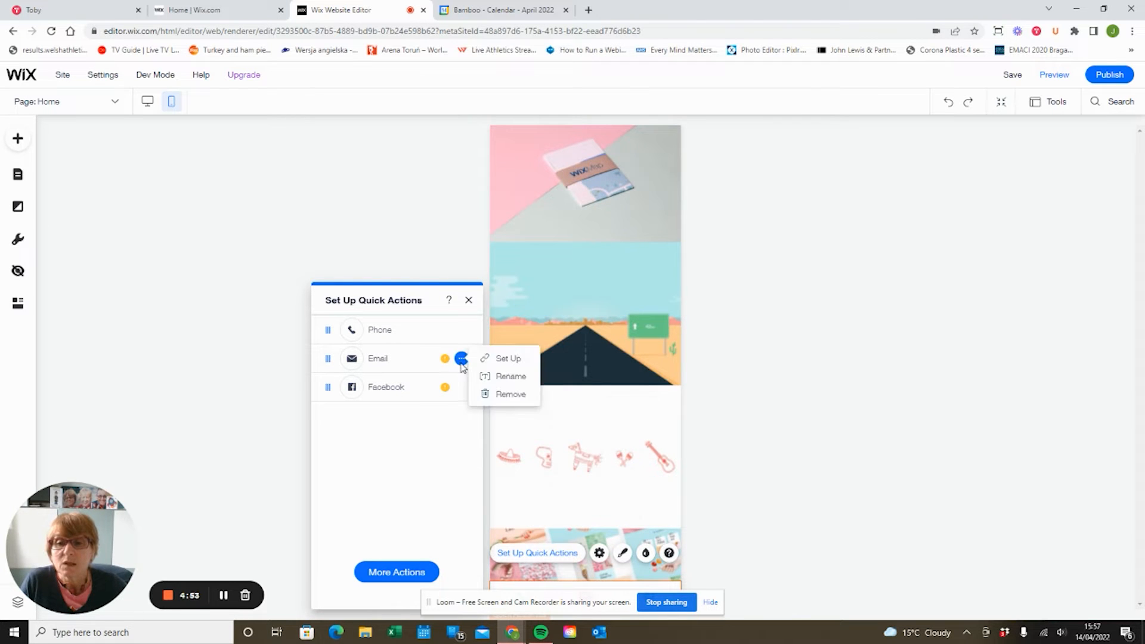
click(498, 361)
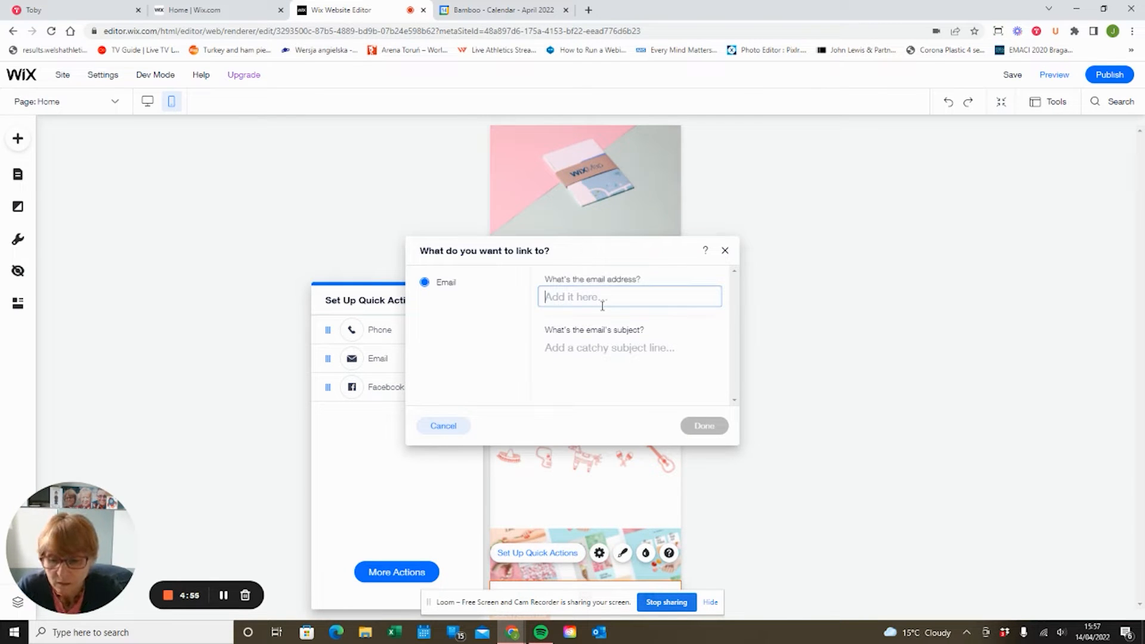
text(info@test.co.uk)
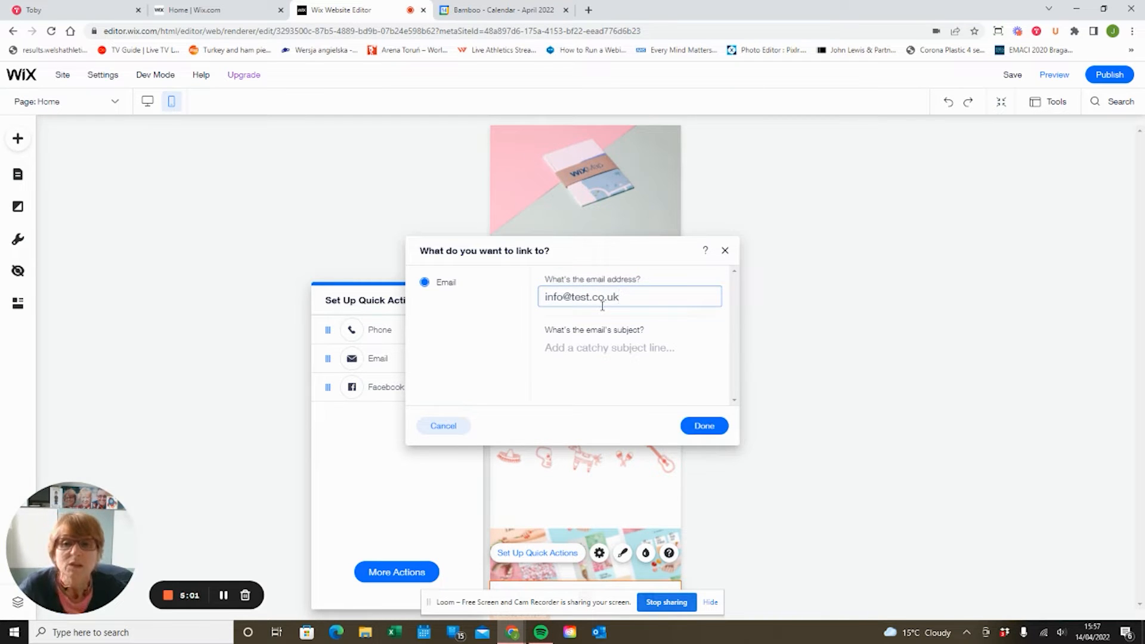
click(698, 425)
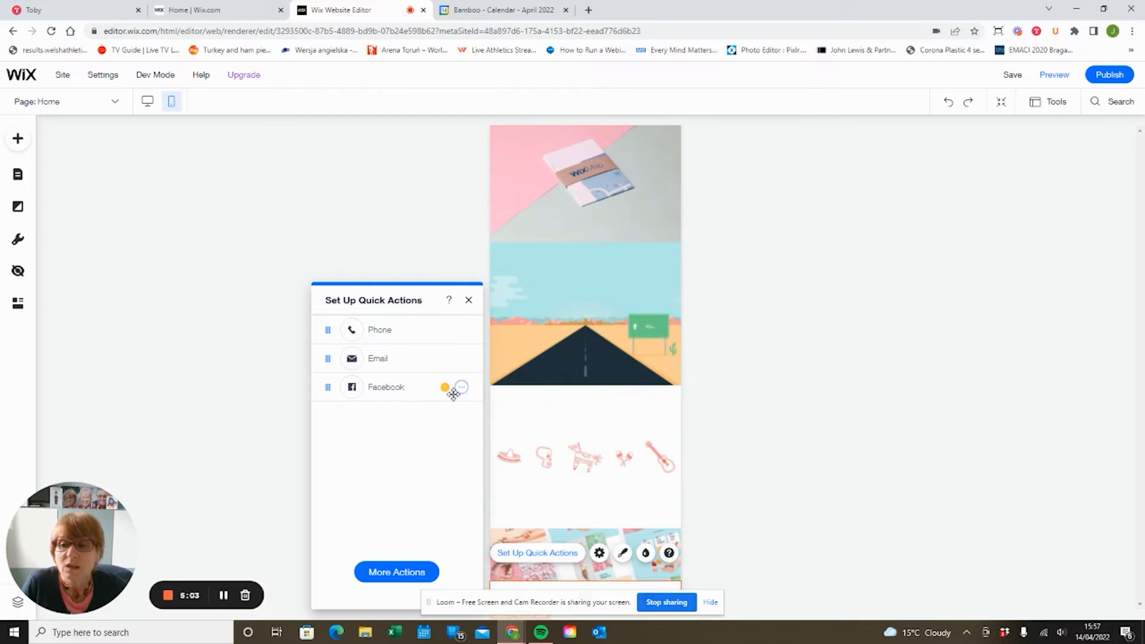
click(461, 389)
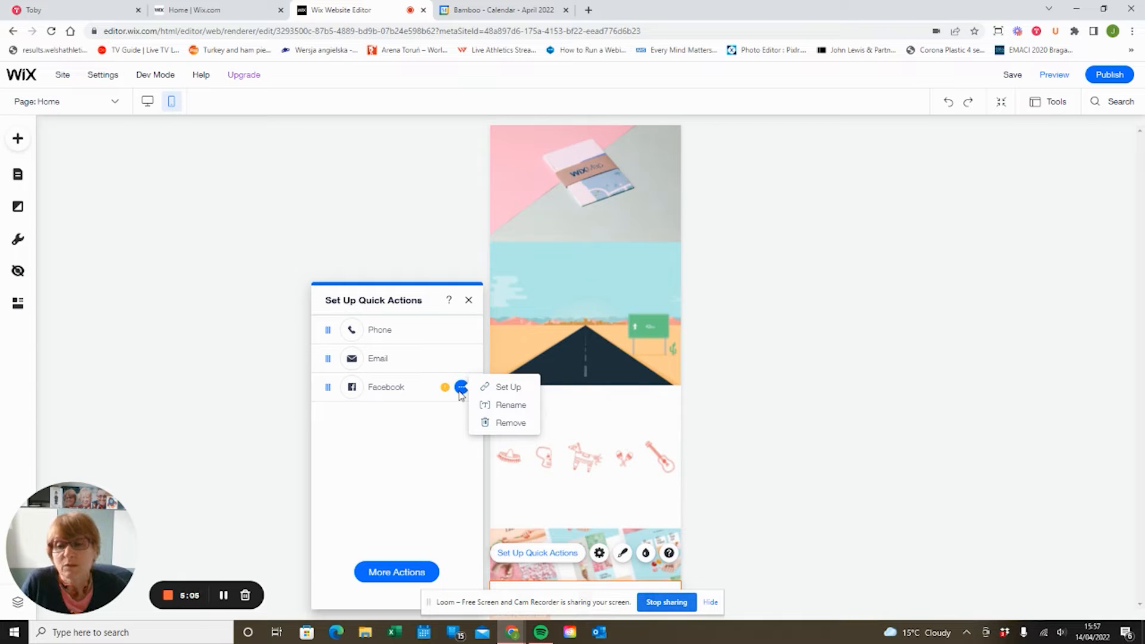
click(508, 388)
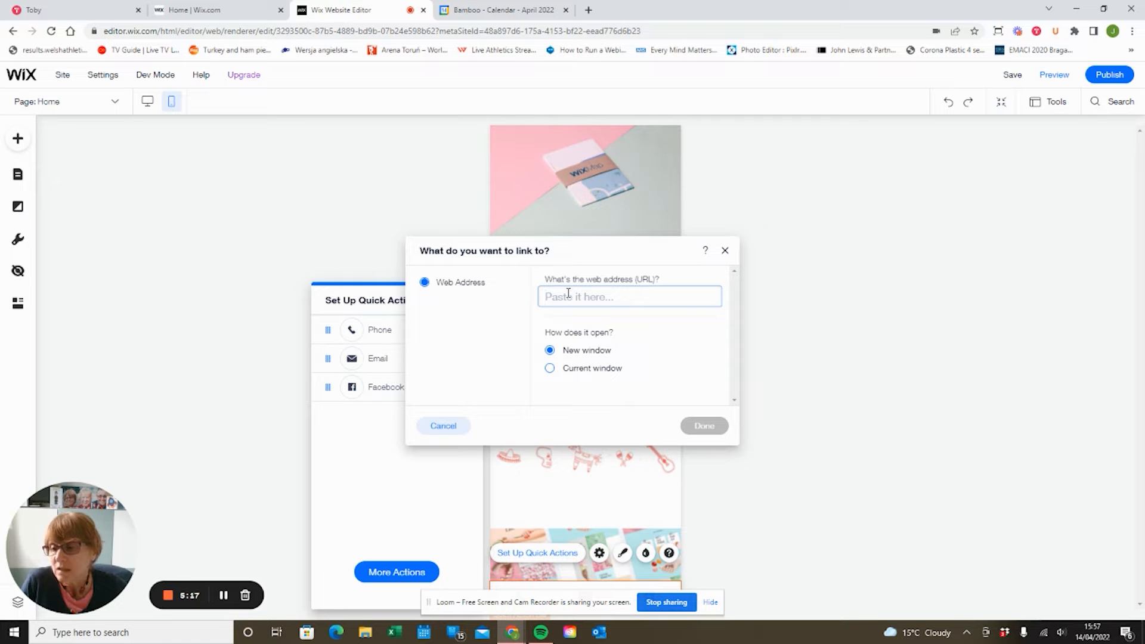
click(725, 251)
Remove the Facebook action from the Quick Action Bar
click(461, 393)
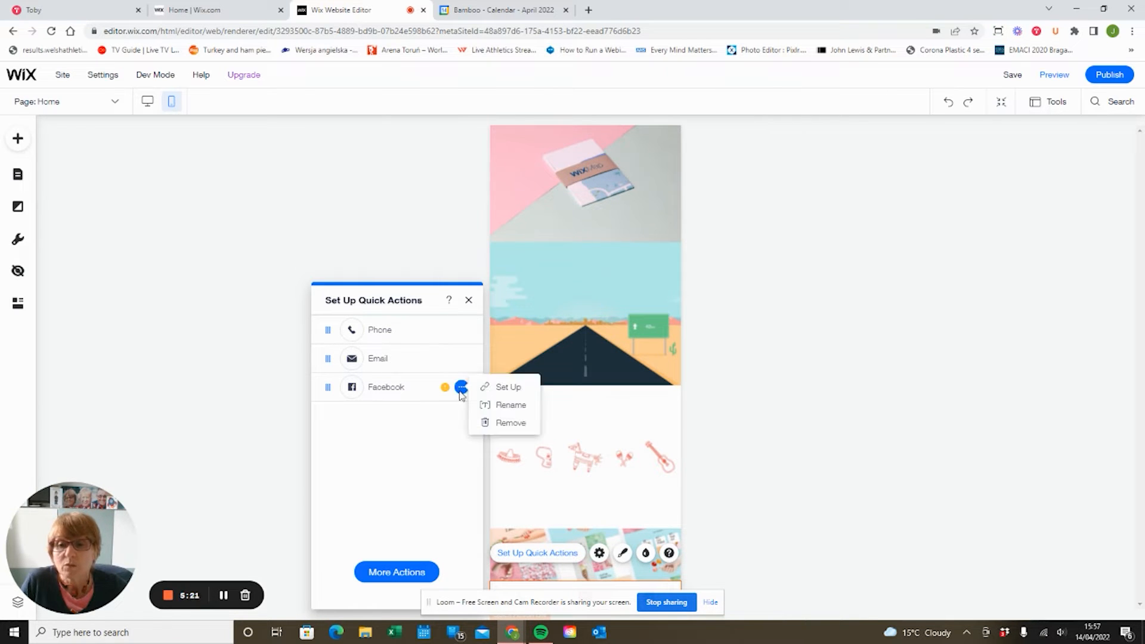
click(487, 425)
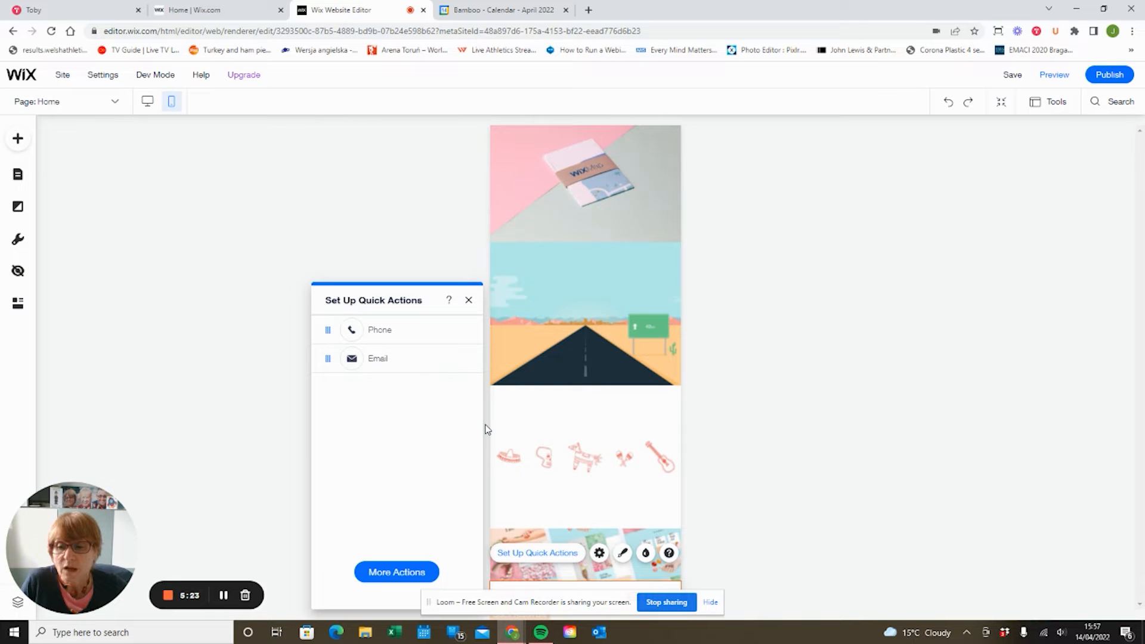
Add an Instagram quick action and view its web address settings without entering a link
click(398, 574)
click(398, 575)
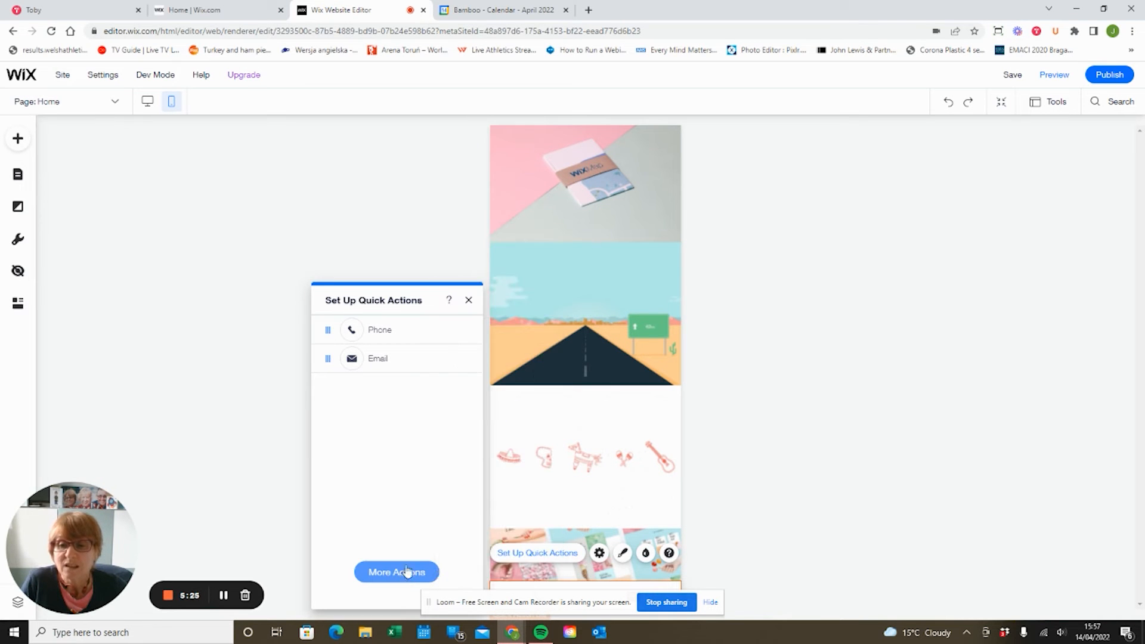
click(398, 574)
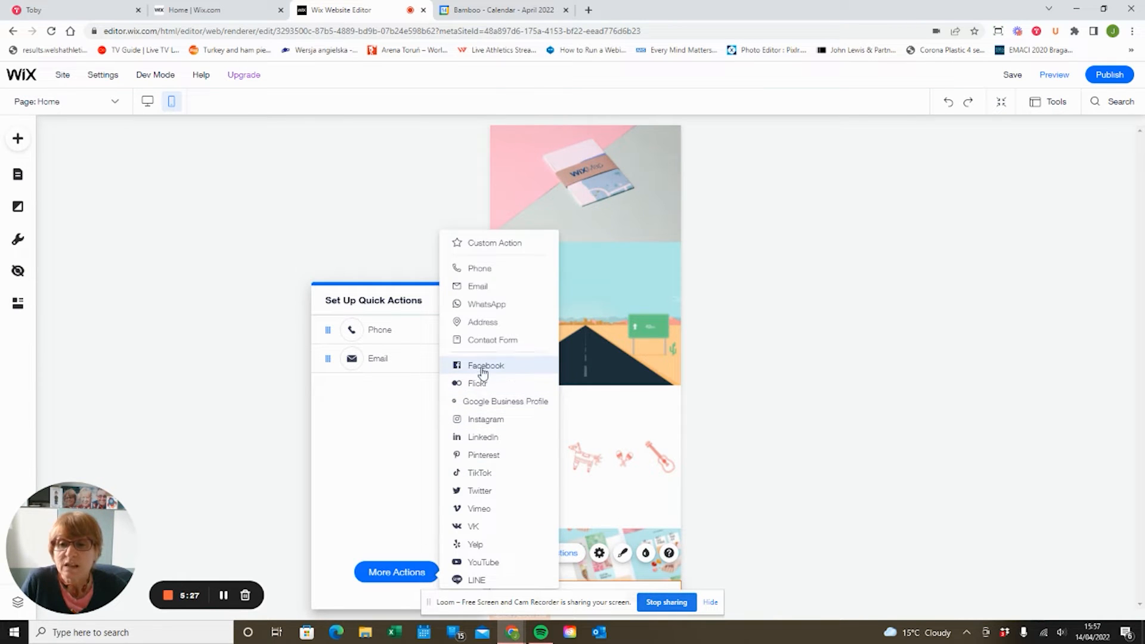
click(488, 420)
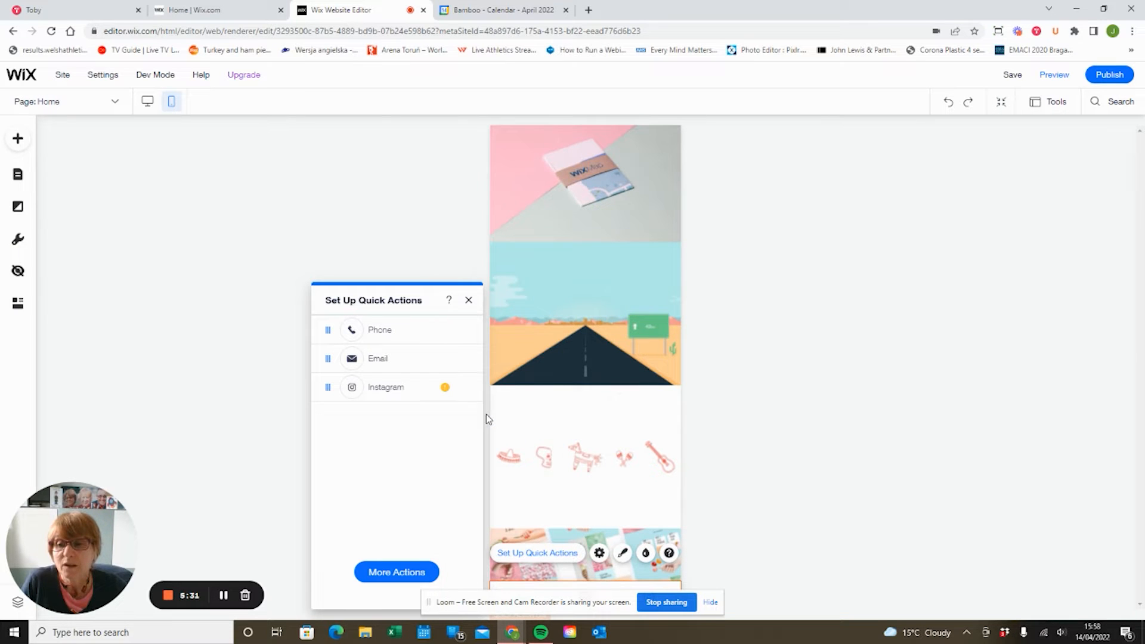
click(462, 387)
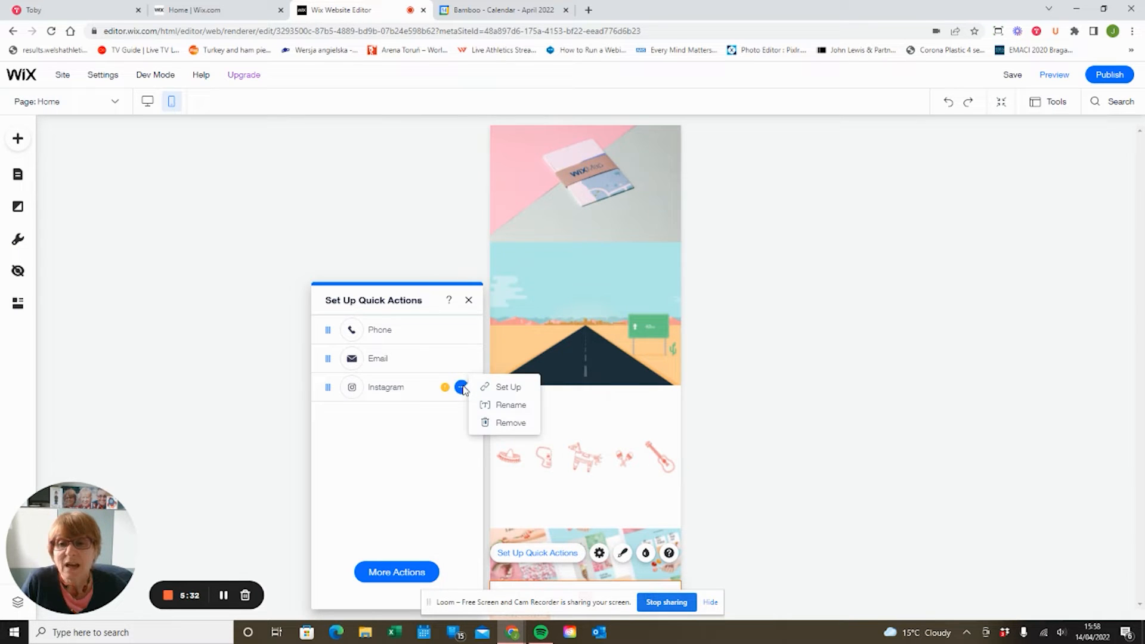
click(501, 394)
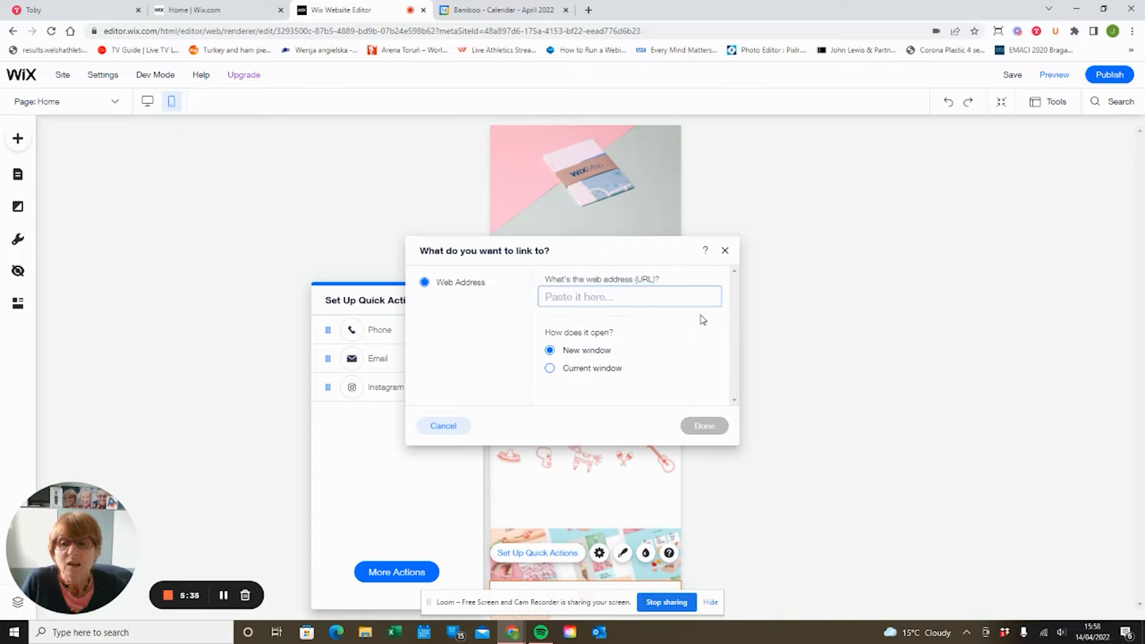
click(726, 250)
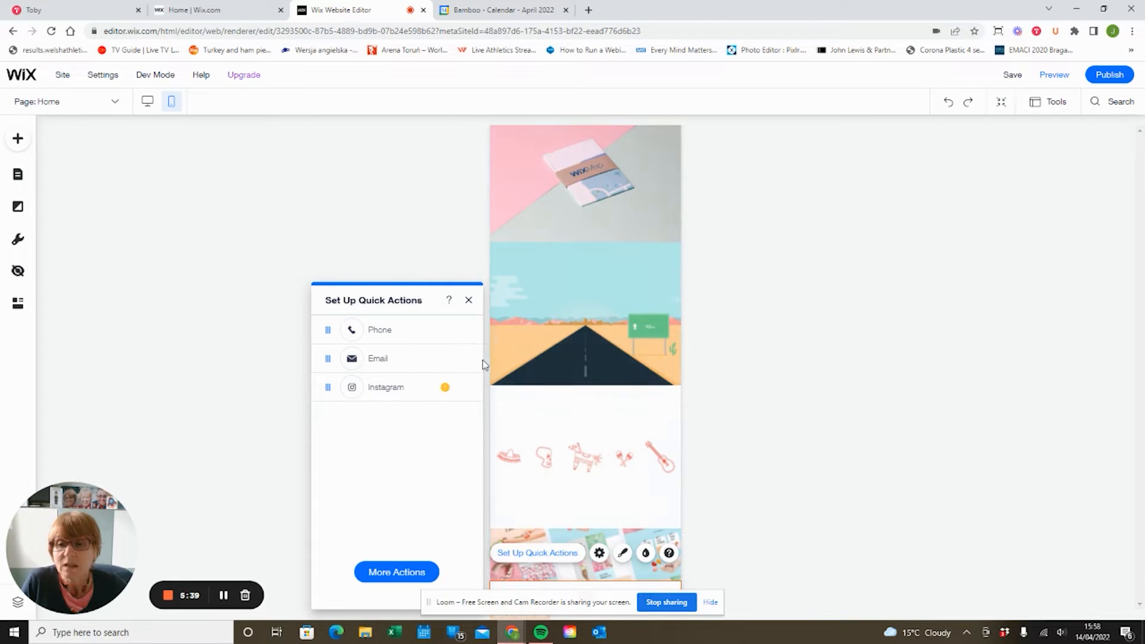
Remove the Instagram action from the Quick Action Bar
click(465, 394)
click(498, 422)
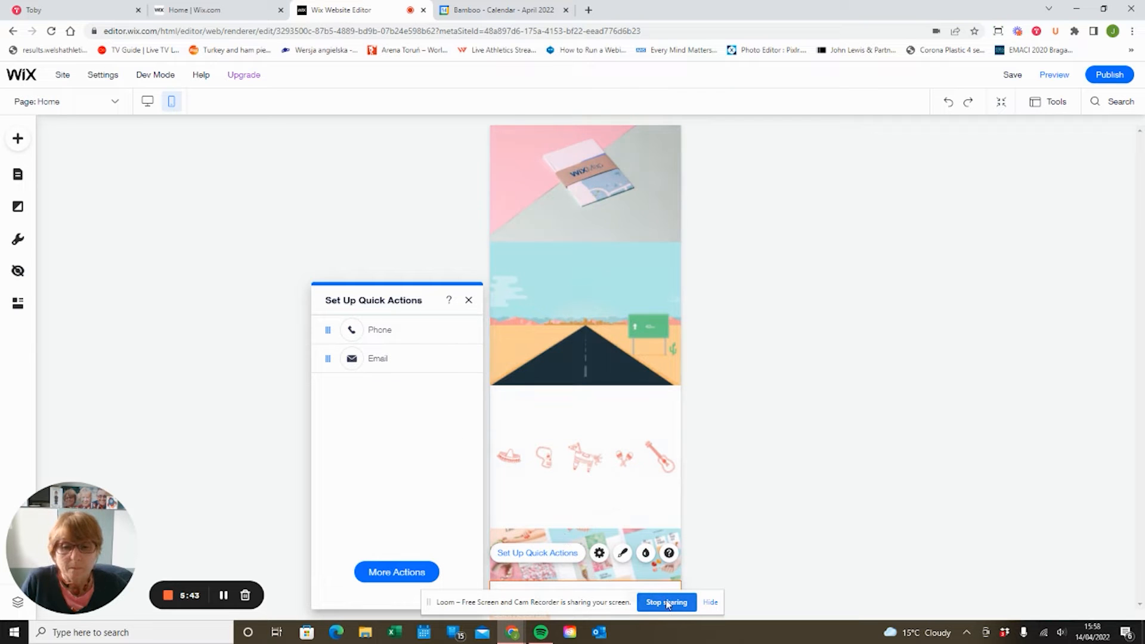
Try the expandable and dark action bar designs, and apply the full-width design with a differently coloured block for each action
click(710, 603)
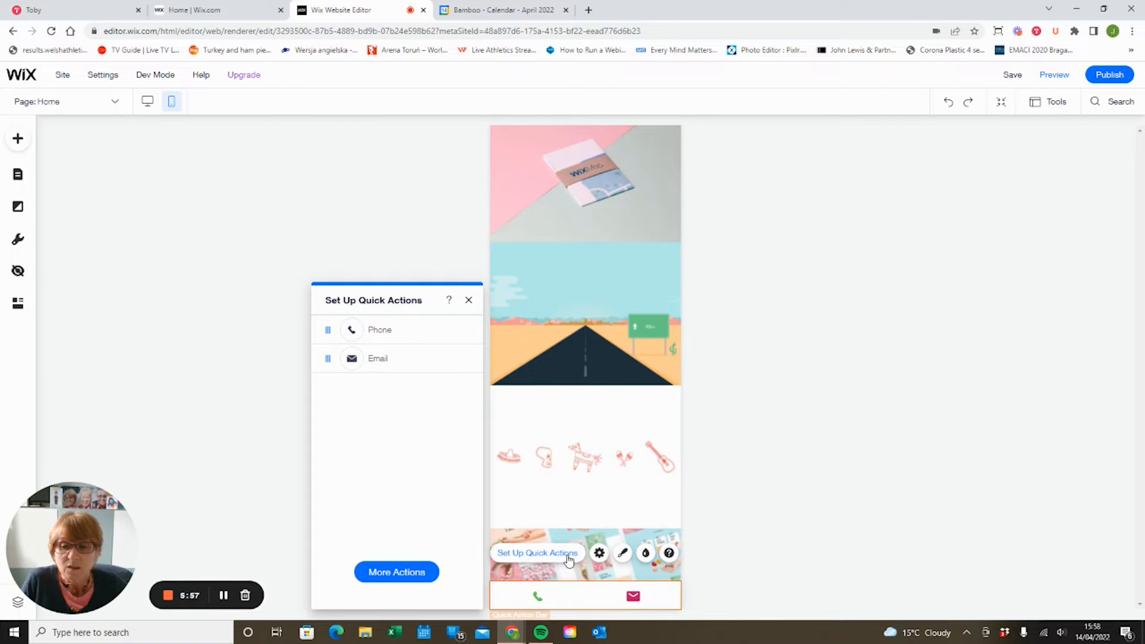
click(623, 553)
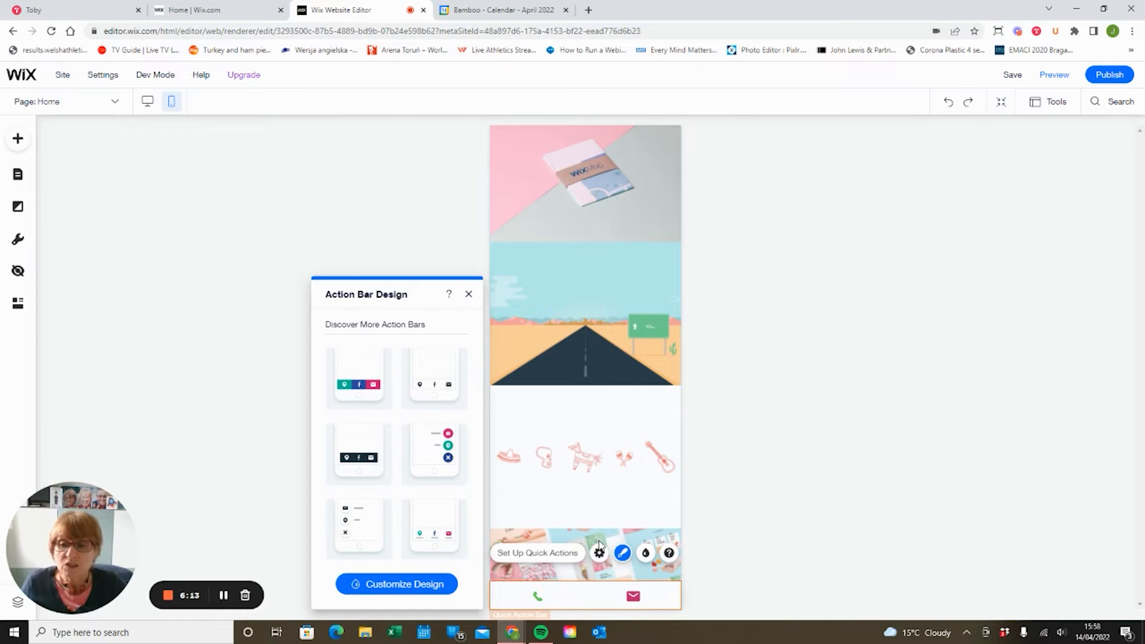
click(447, 469)
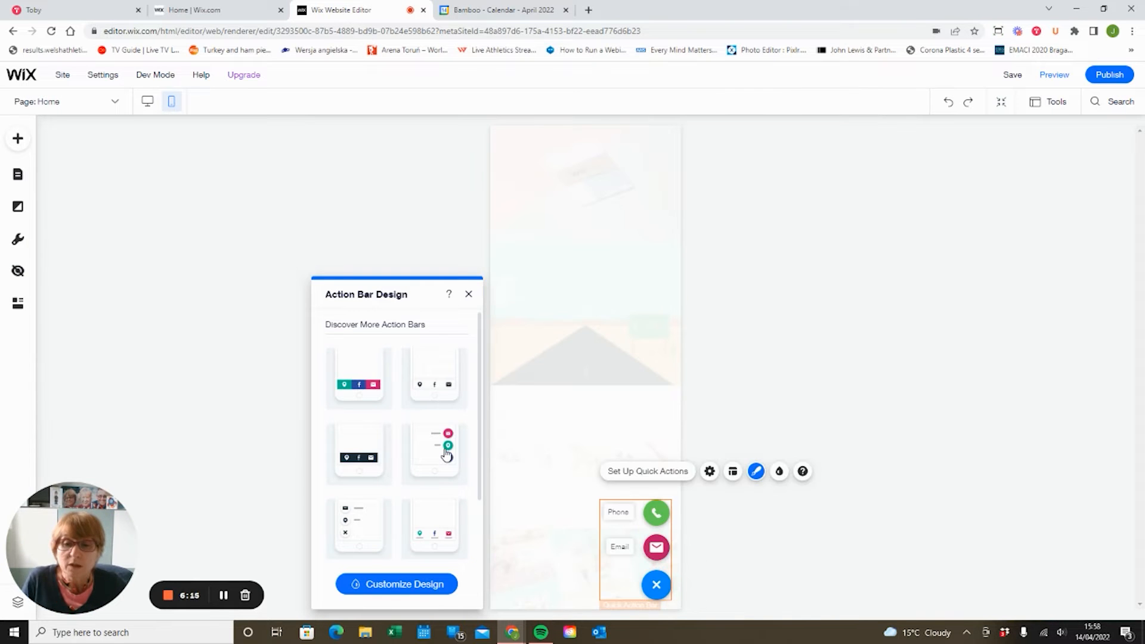
click(367, 516)
click(367, 458)
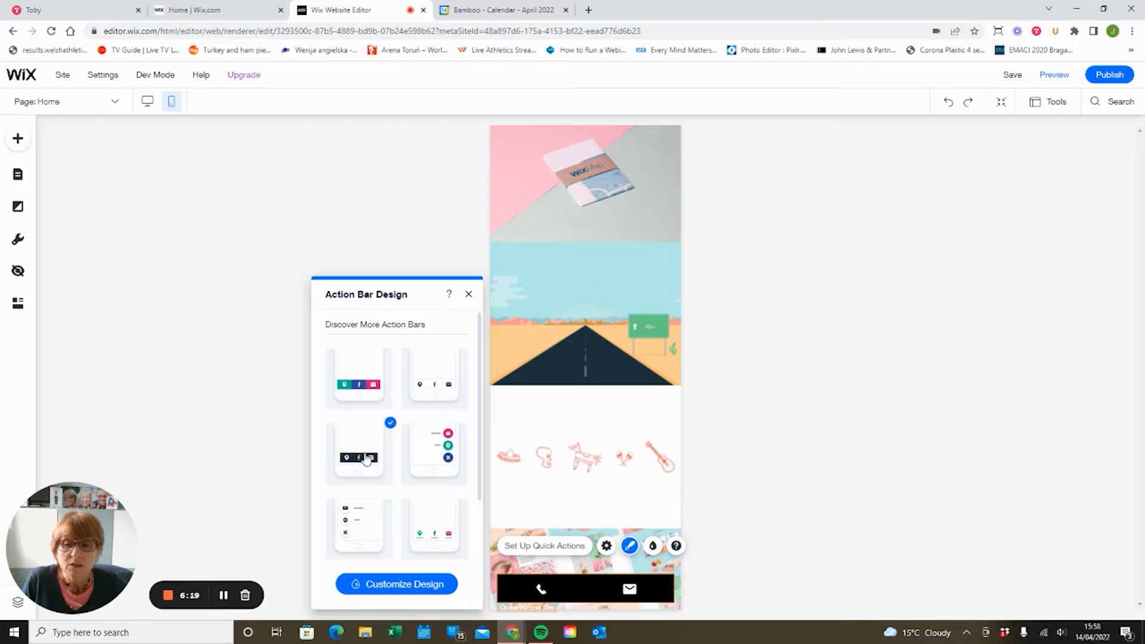
click(362, 388)
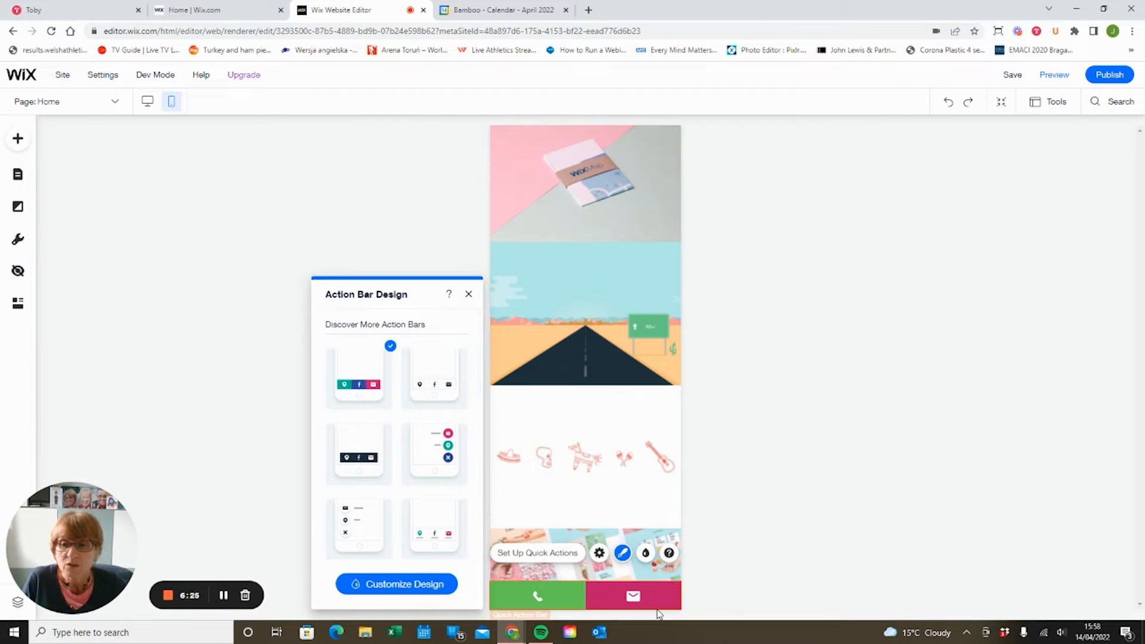
click(469, 295)
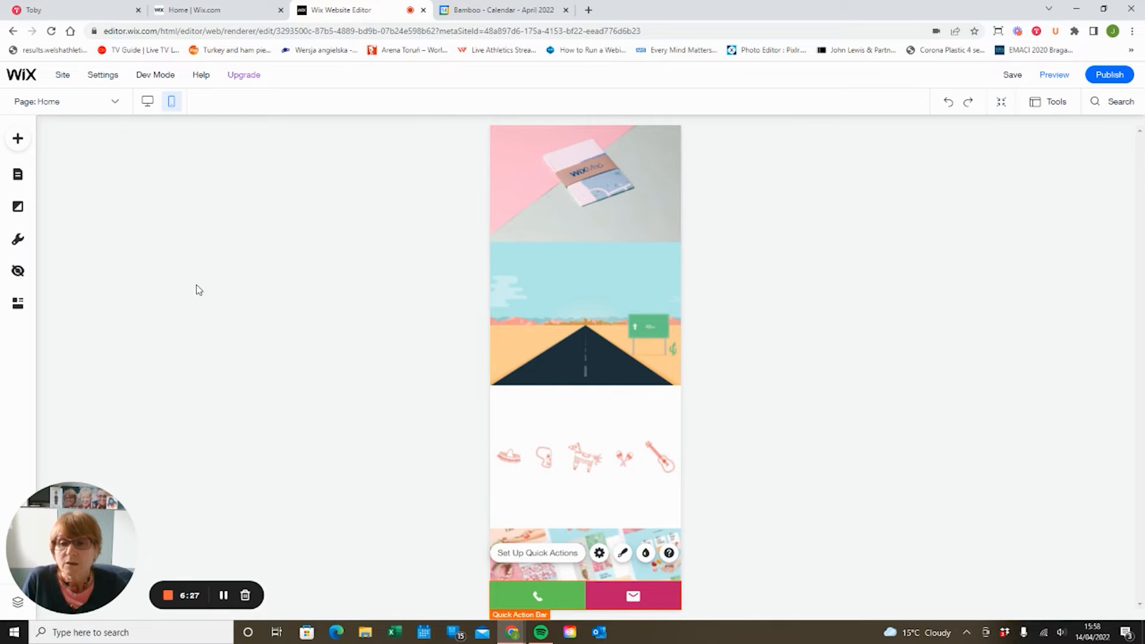
Add a Back to Top button to the mobile site and give it the filled triangle icon in a square
click(21, 239)
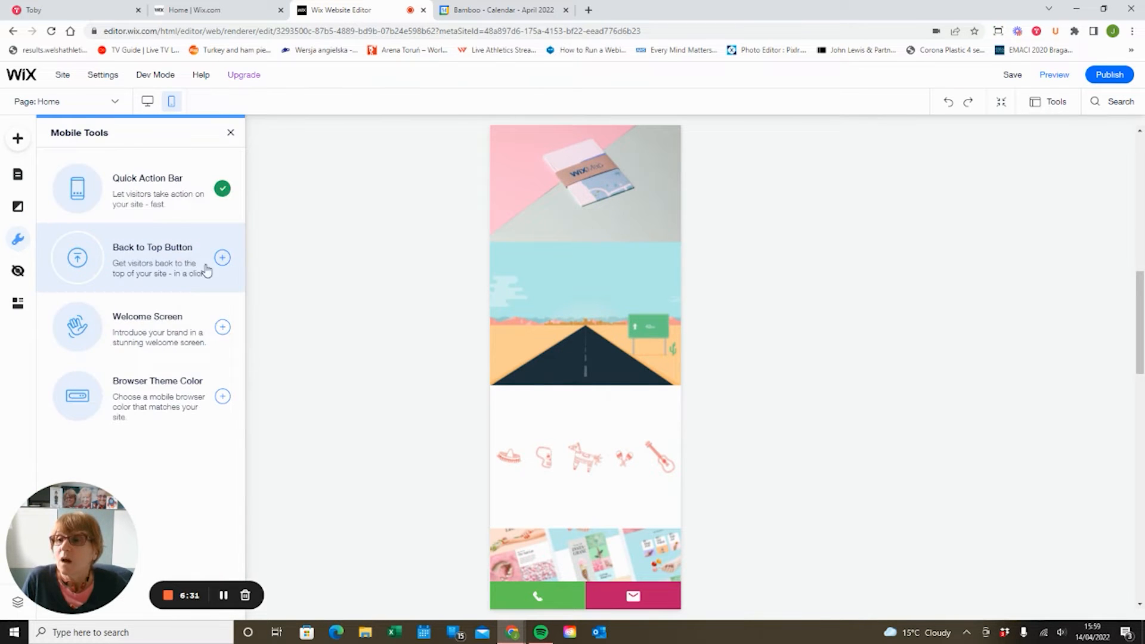
click(222, 259)
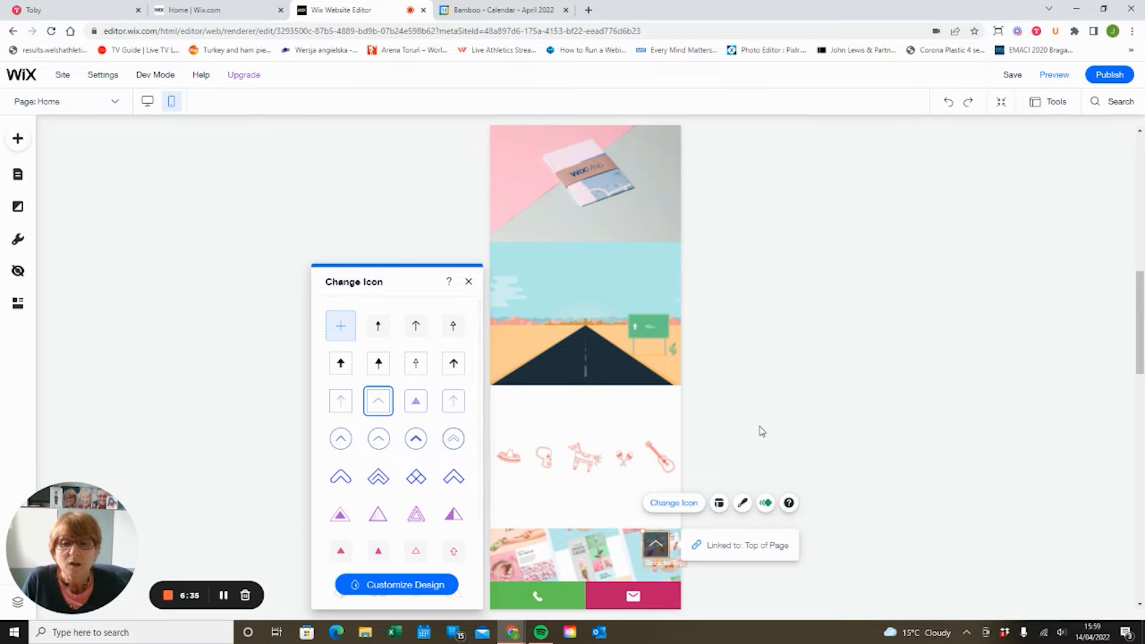
scroll(673, 433, down, 10)
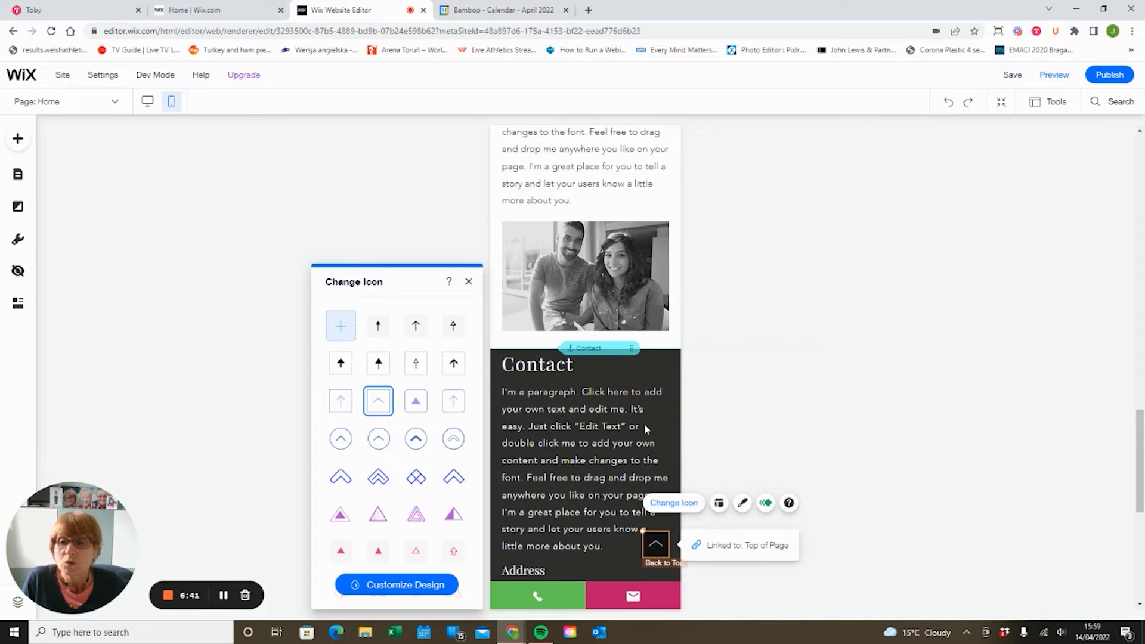
click(421, 409)
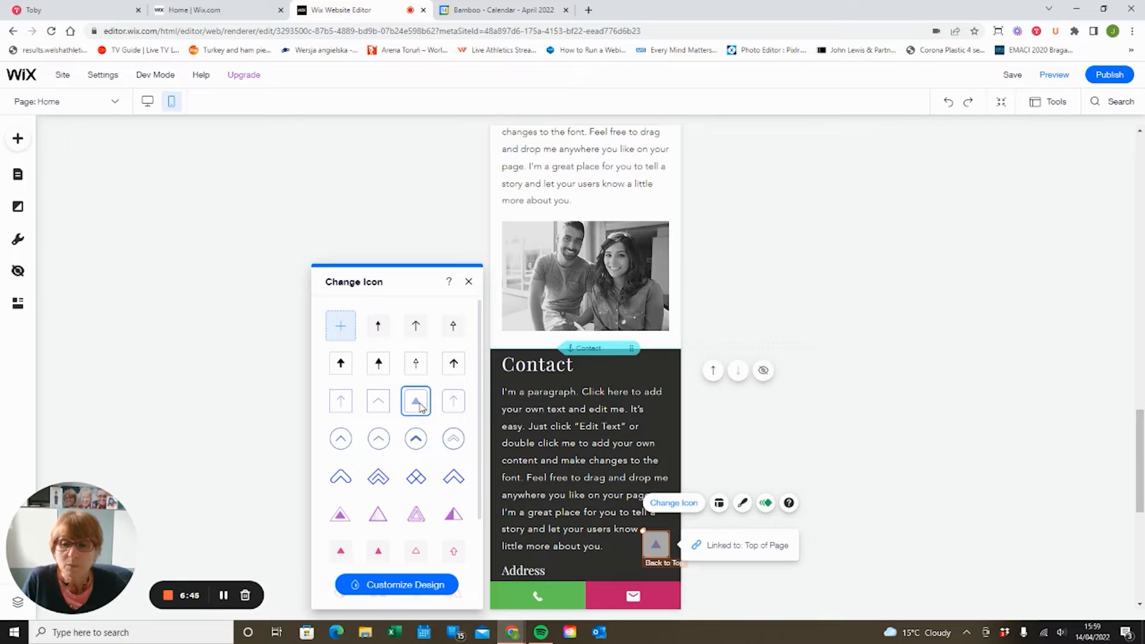
Customize the Back to Top button with 100% opacity and the pink triangle colour from the saved colours
click(417, 586)
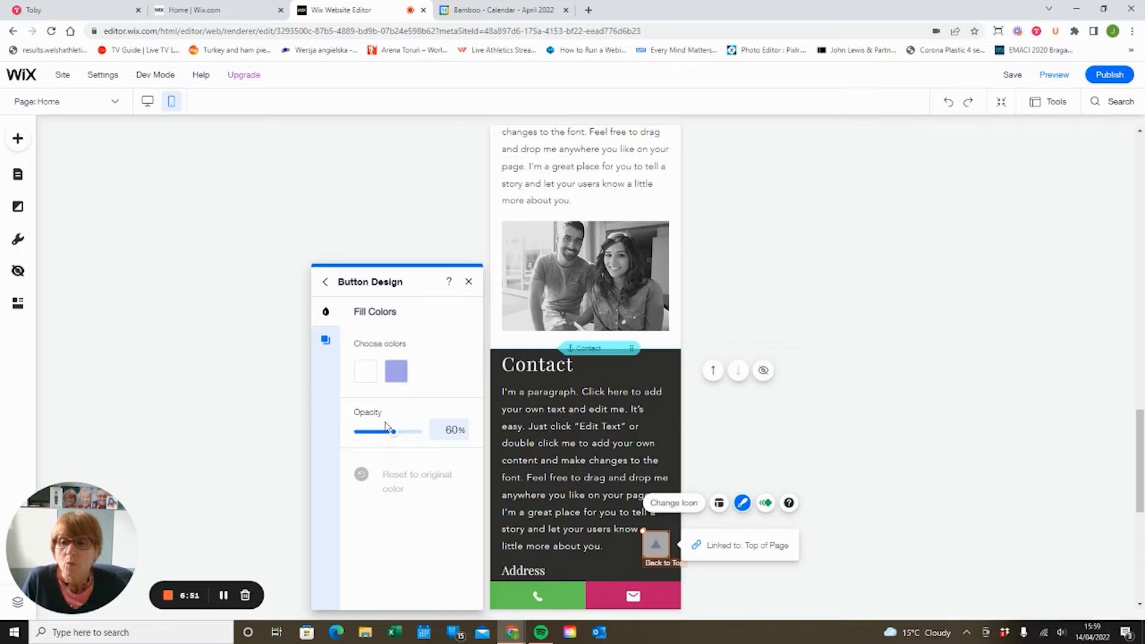
drag(393, 431, 418, 431)
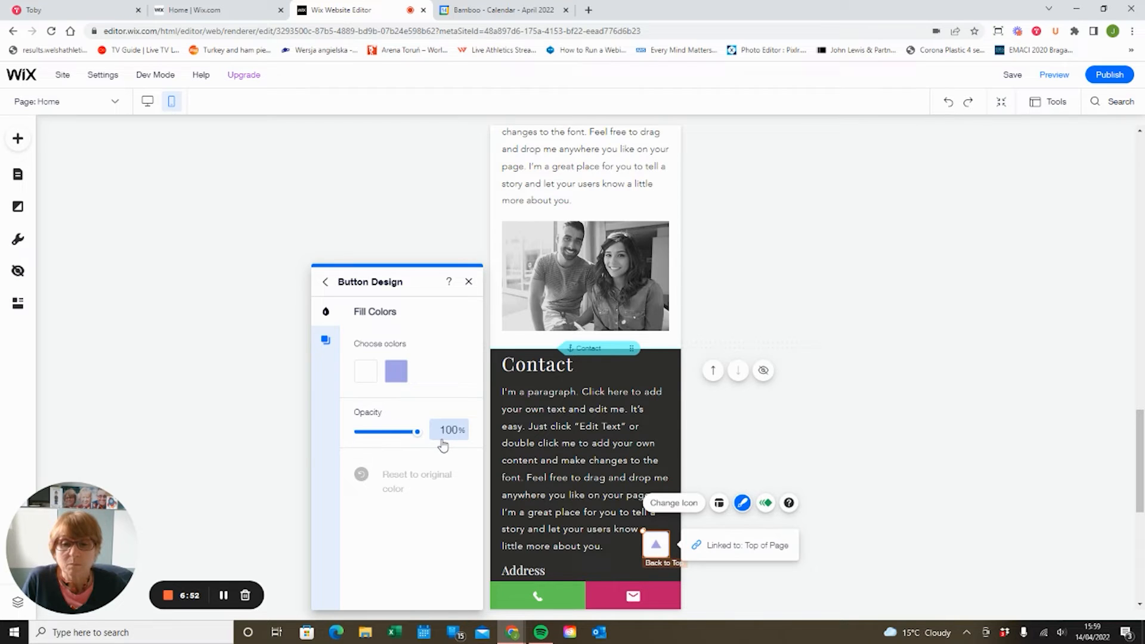
click(400, 376)
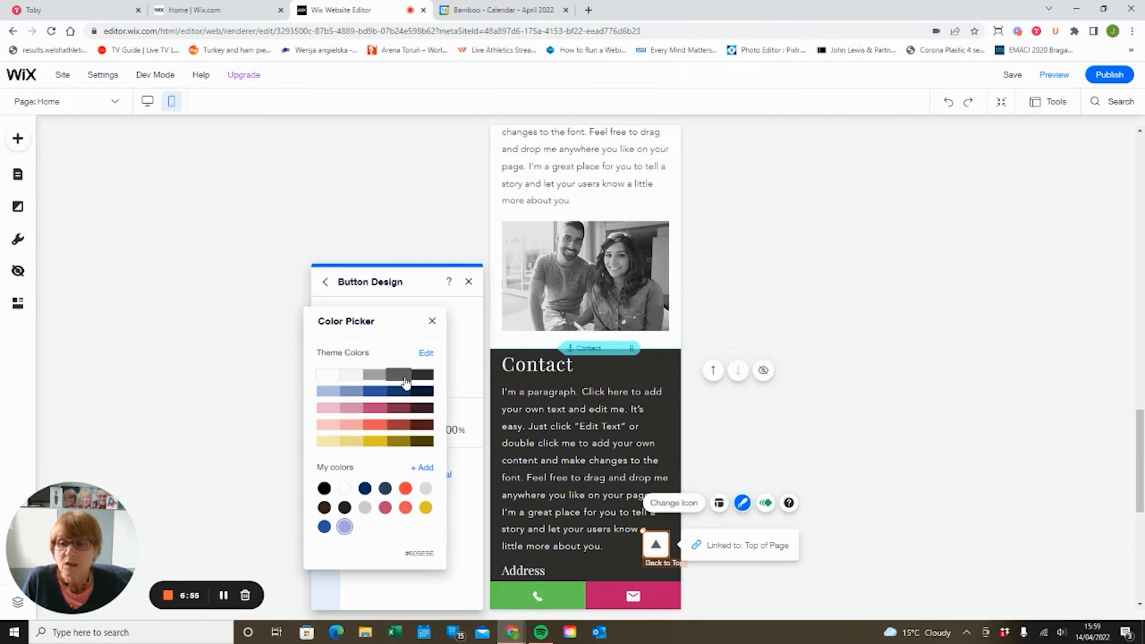
click(385, 508)
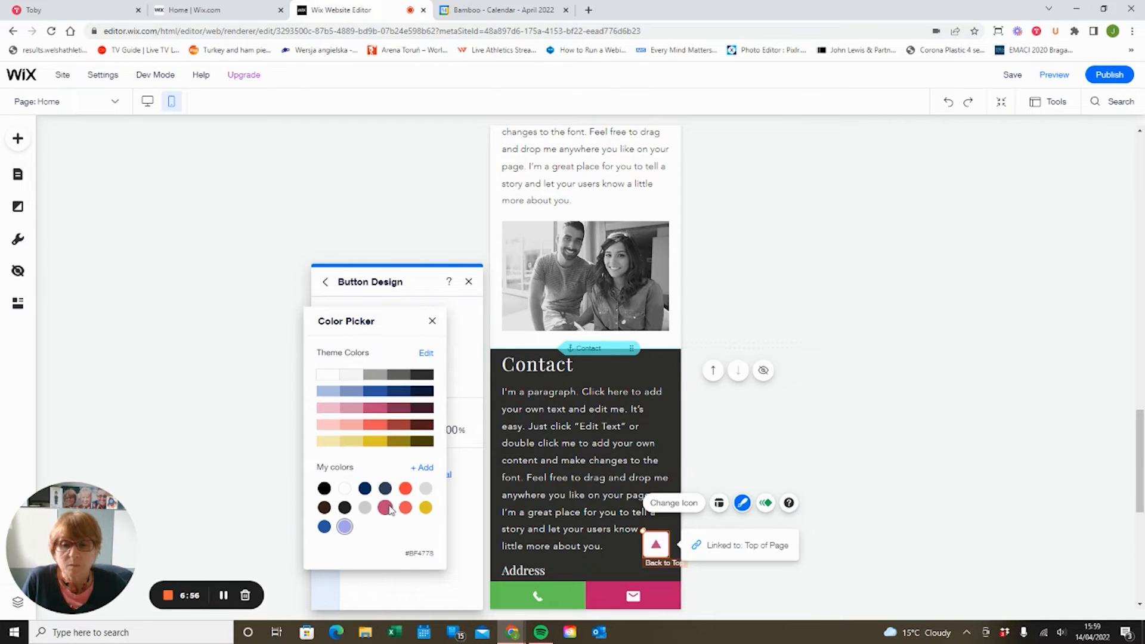
click(432, 320)
click(847, 287)
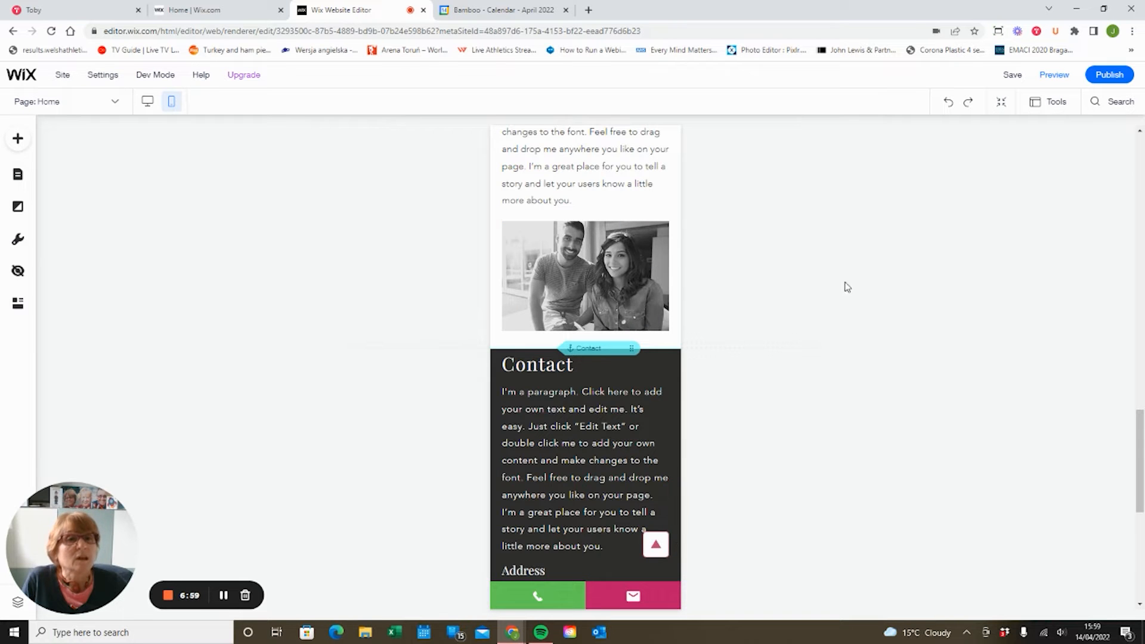
Preview the mobile site, test the Back to Top button from the Contact section, and return to editing
click(1064, 81)
scroll(632, 374, down, 8)
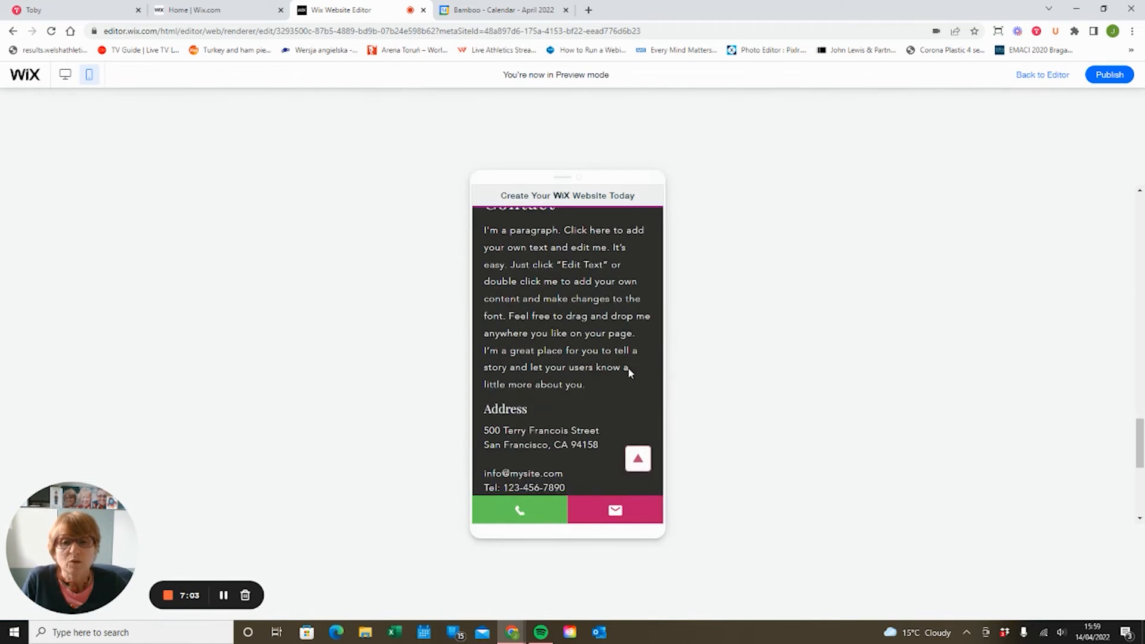
click(638, 459)
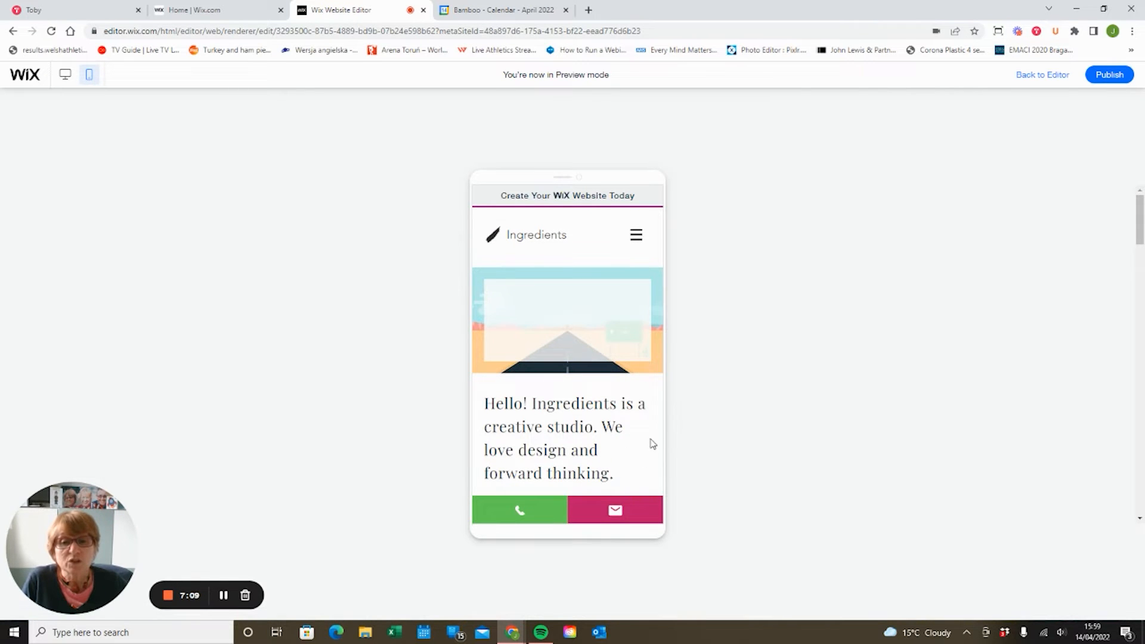
scroll(641, 380, down, 10)
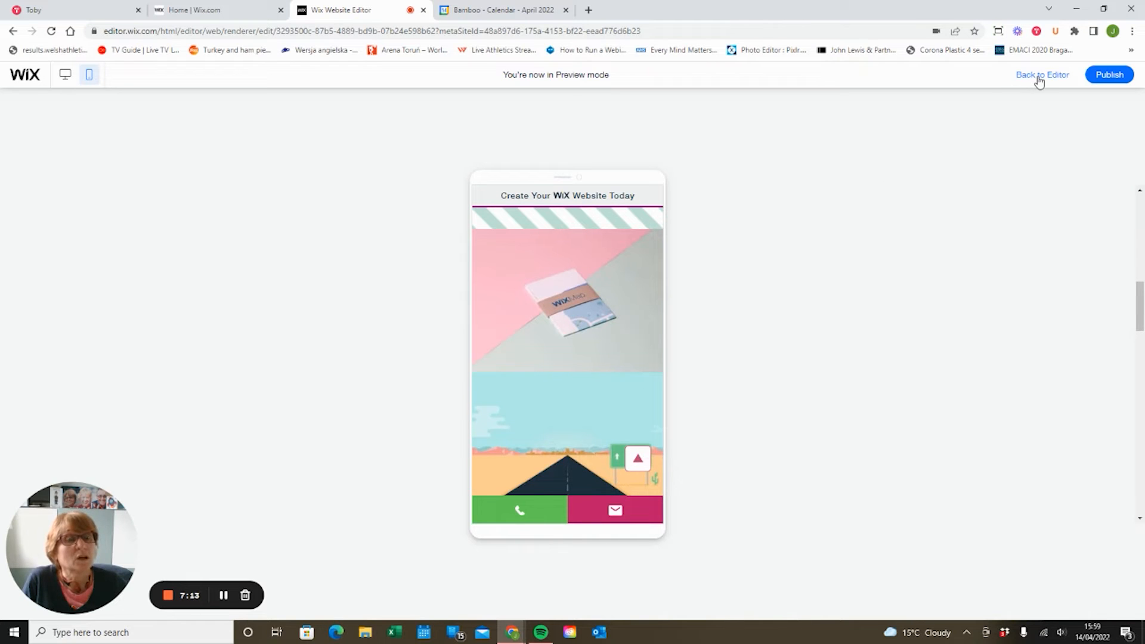
click(1038, 76)
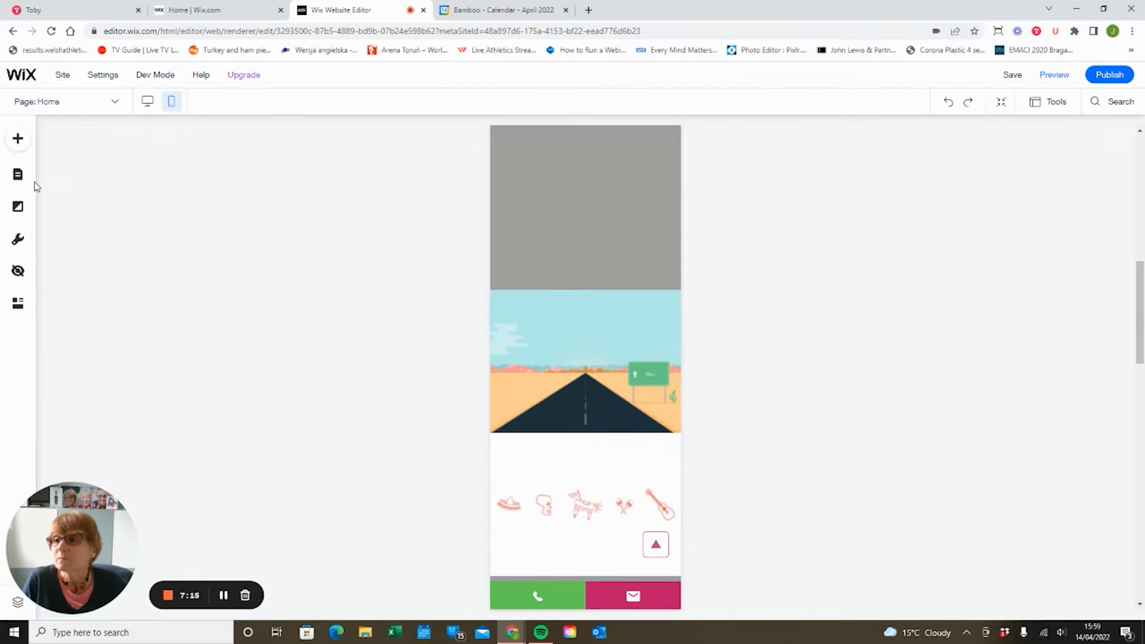
Add a Welcome Screen to the mobile site, play its animation, and use the Taxi image from Media from Wix as its logo
click(17, 240)
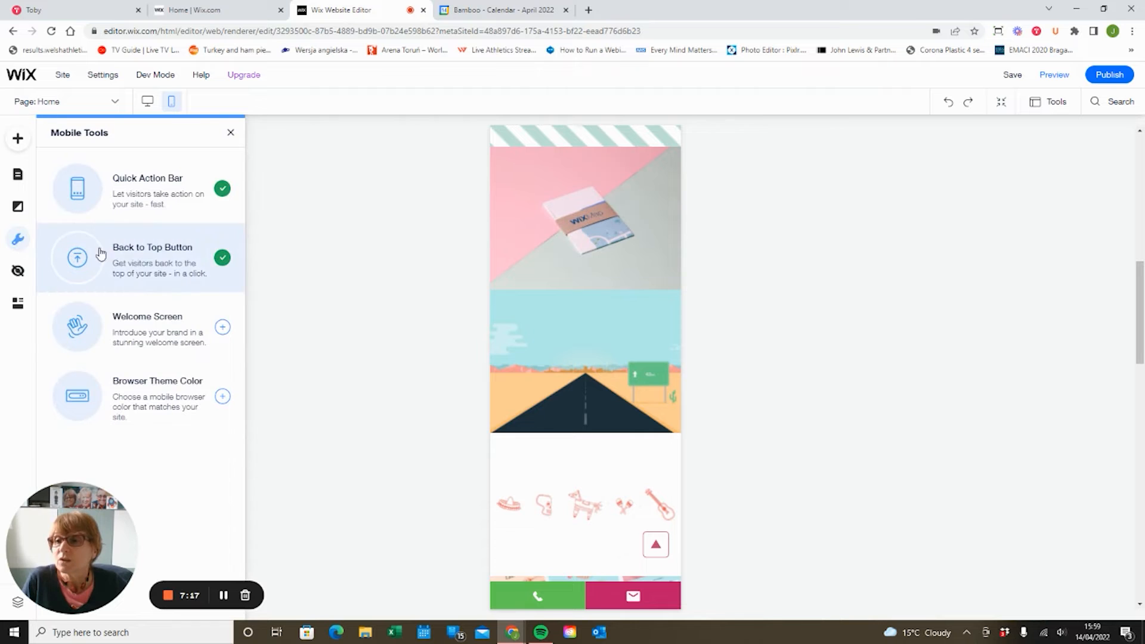
click(223, 329)
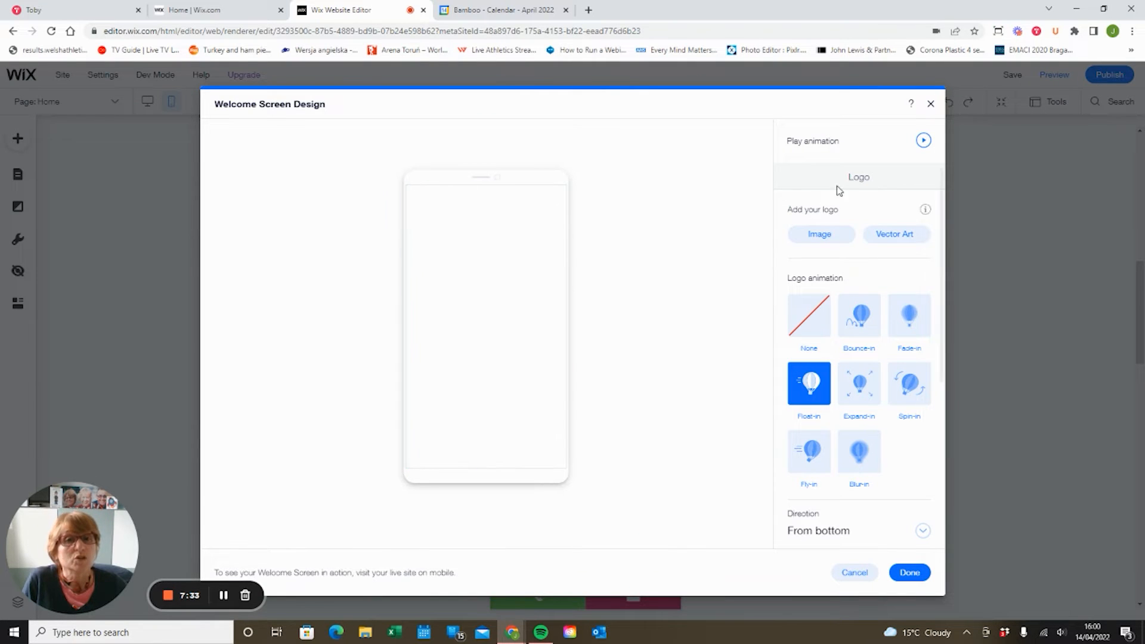
click(924, 143)
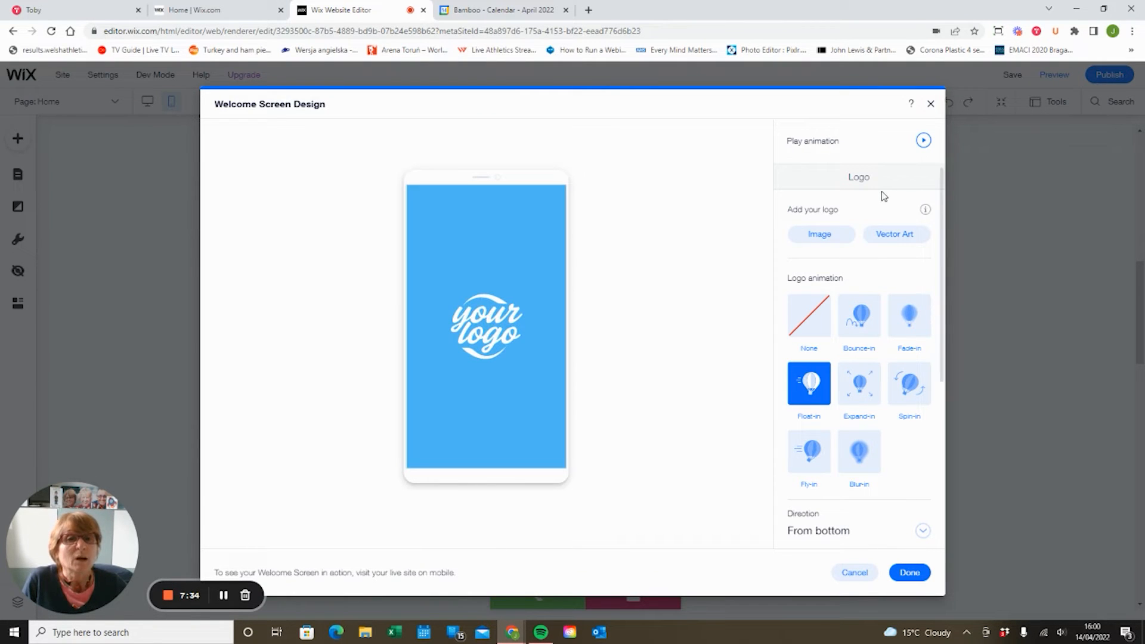
click(833, 239)
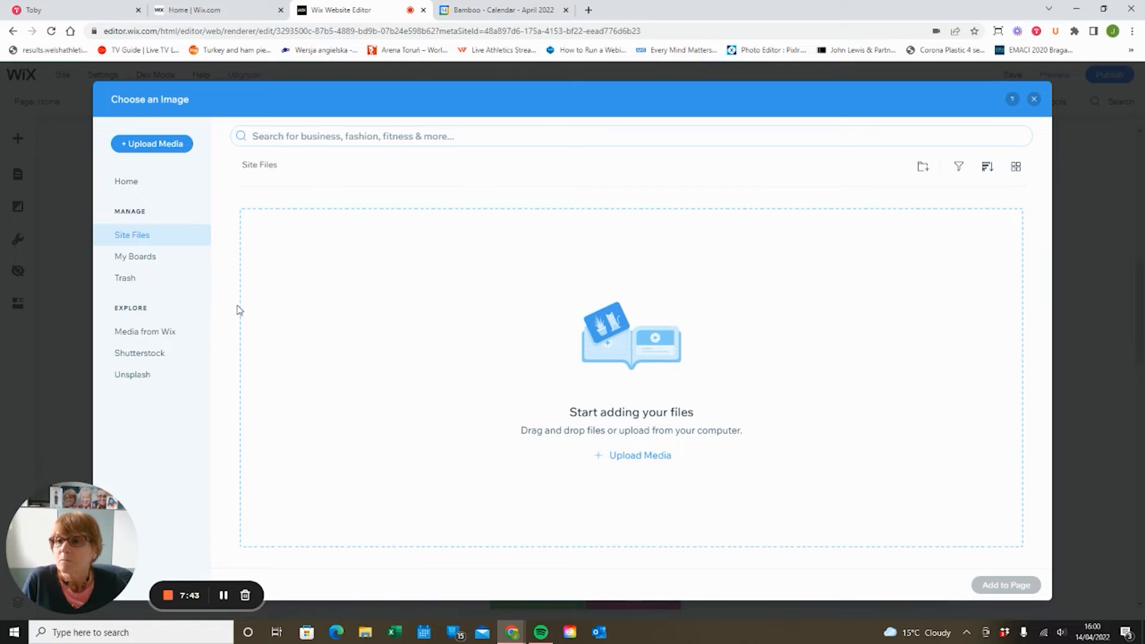
click(161, 333)
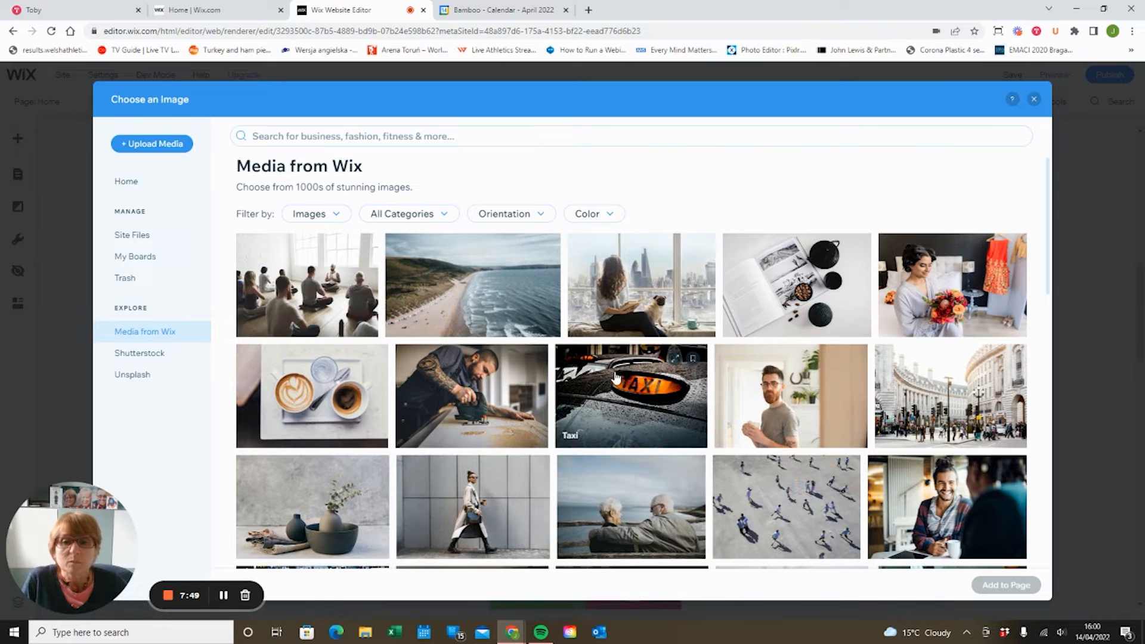
click(616, 377)
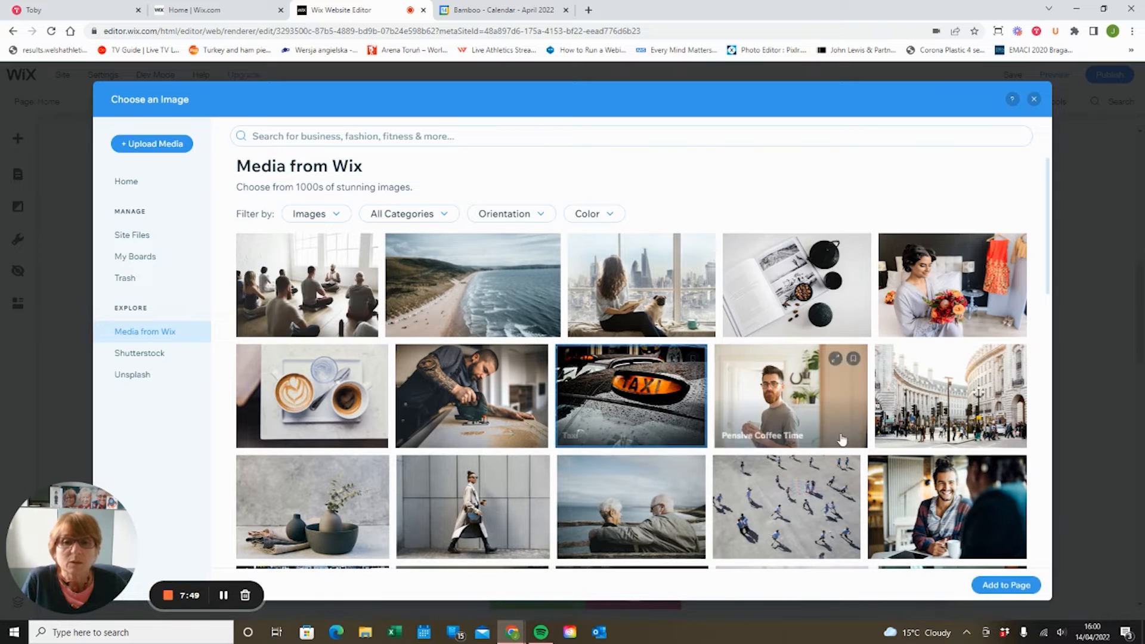
click(1008, 586)
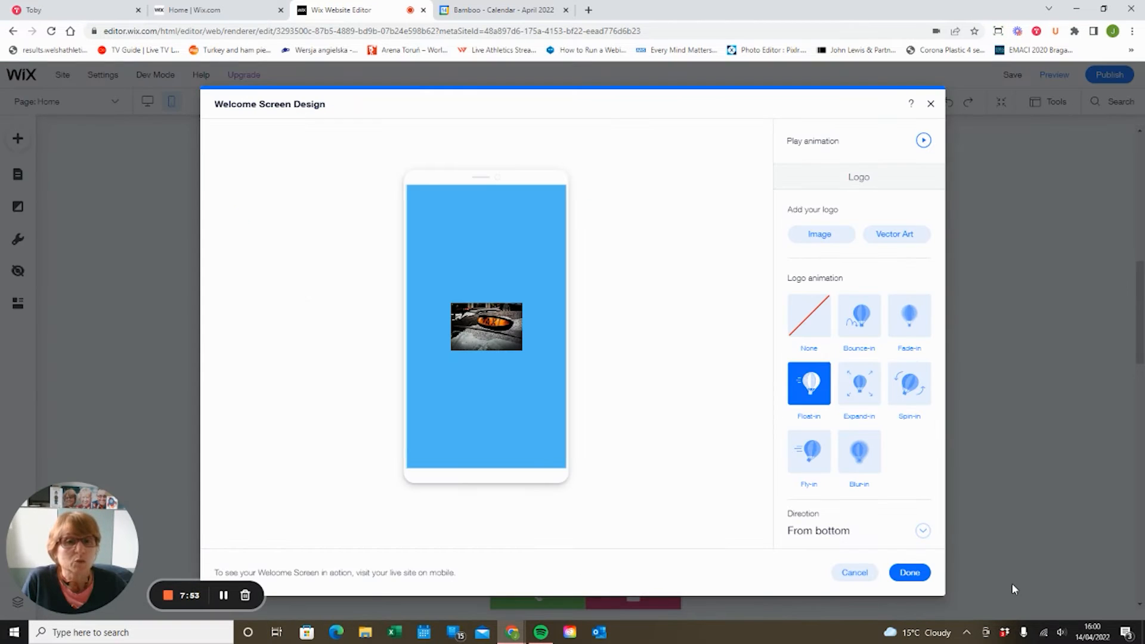
Apply the Expand-in logo animation to the Welcome Screen and set its background colour to the saved pink
click(865, 383)
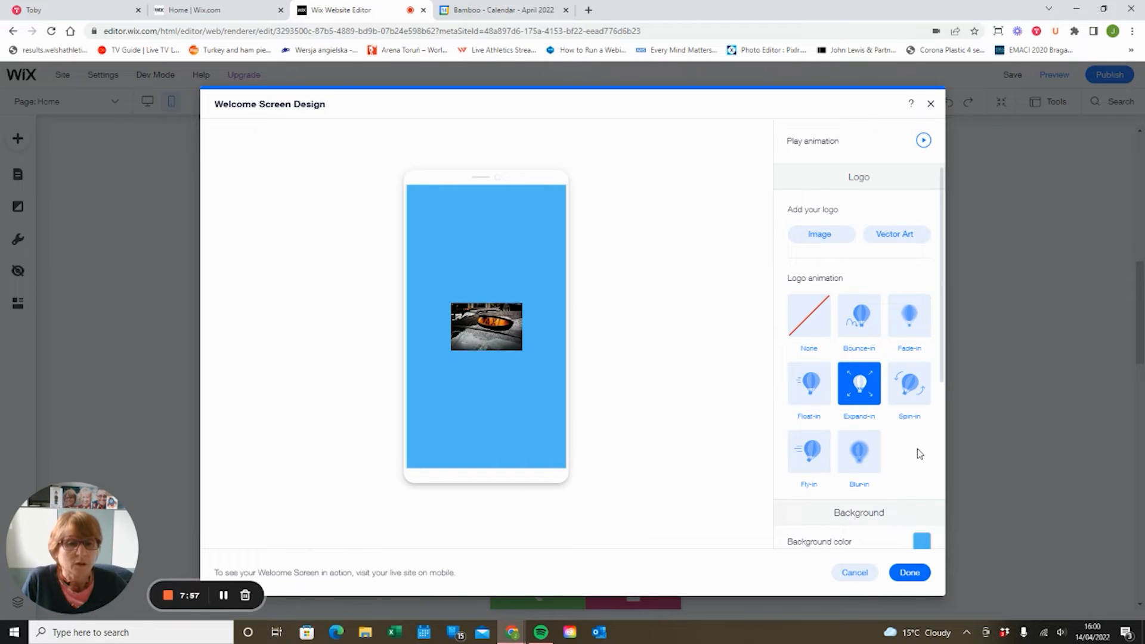
scroll(917, 449, down, 3)
click(922, 364)
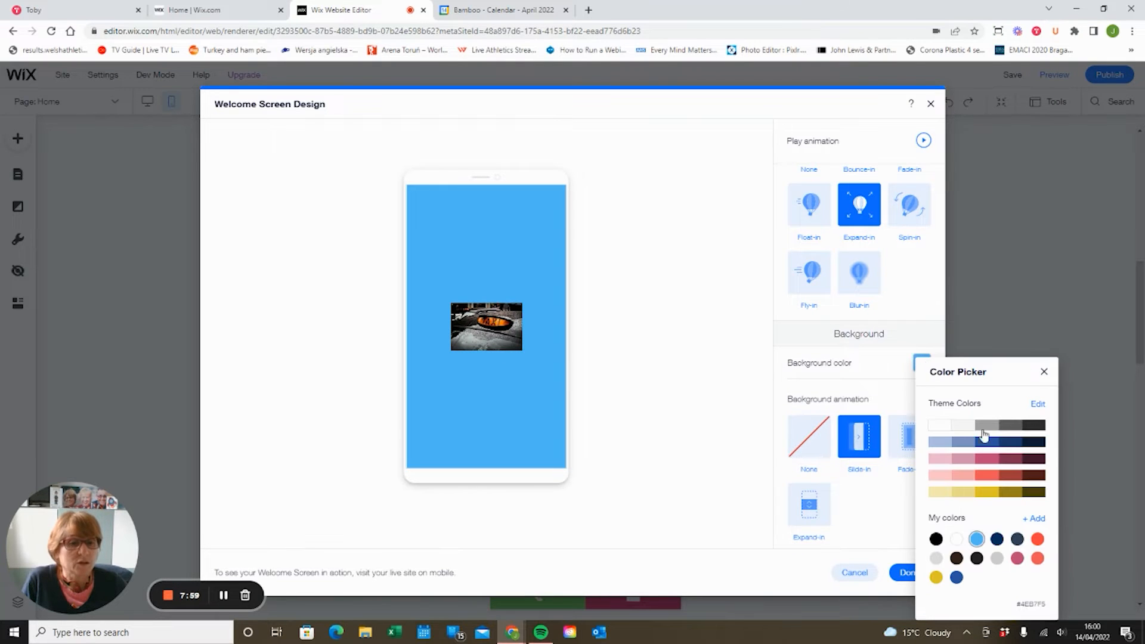
click(1016, 559)
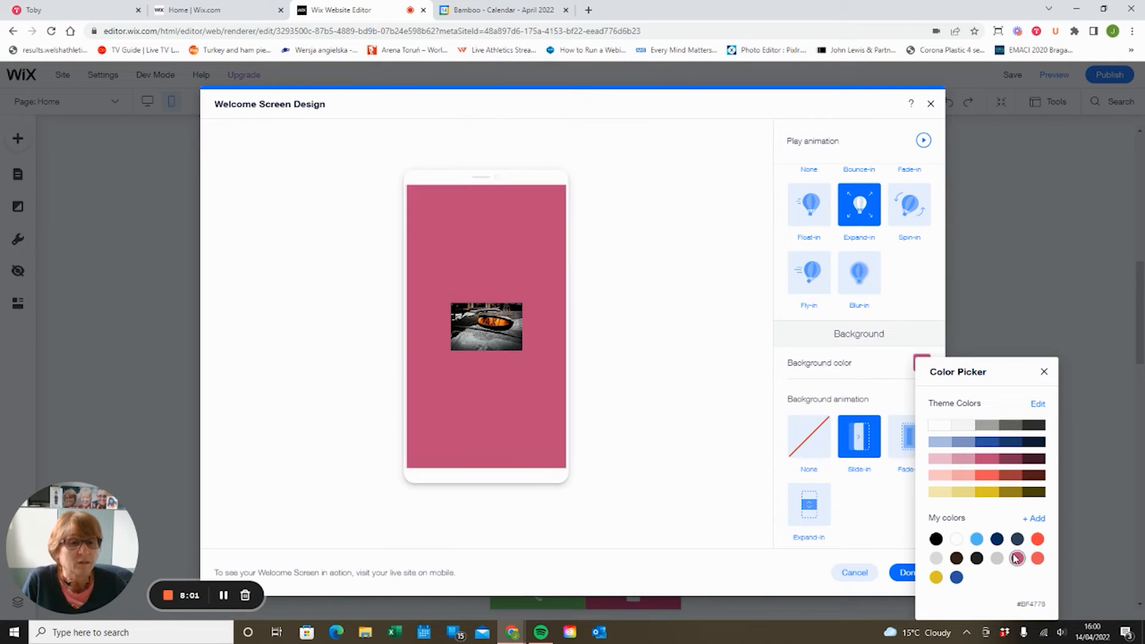
click(1044, 372)
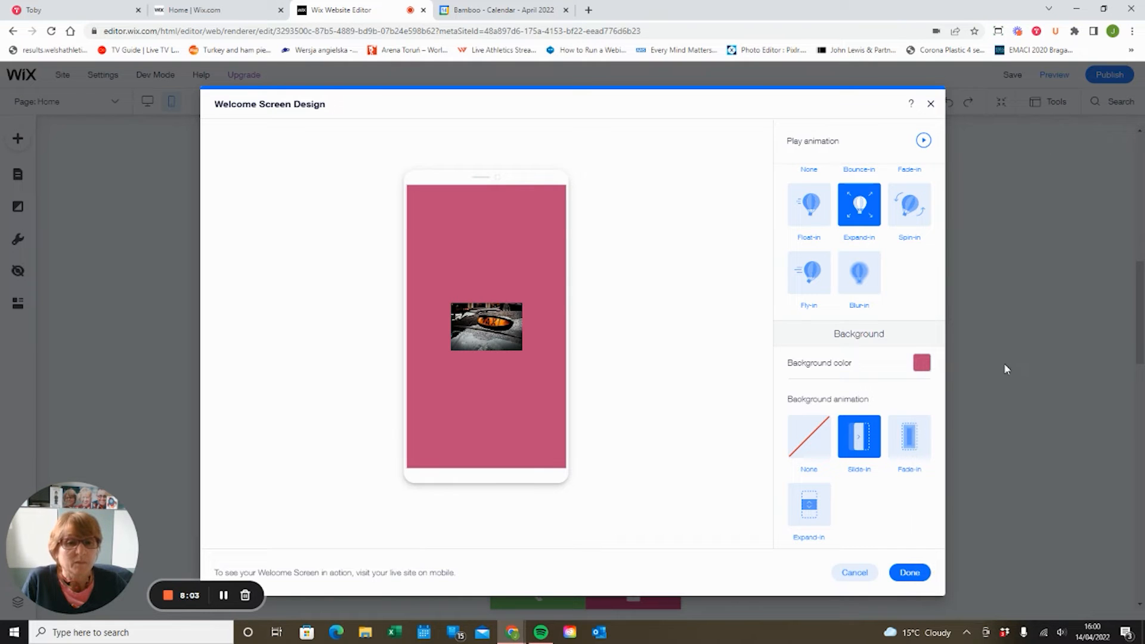
Try the Fade-in and Slide-in backgrounds, then apply the Welcome Screen with an Expand-in background and Spin-in logo animation
click(901, 445)
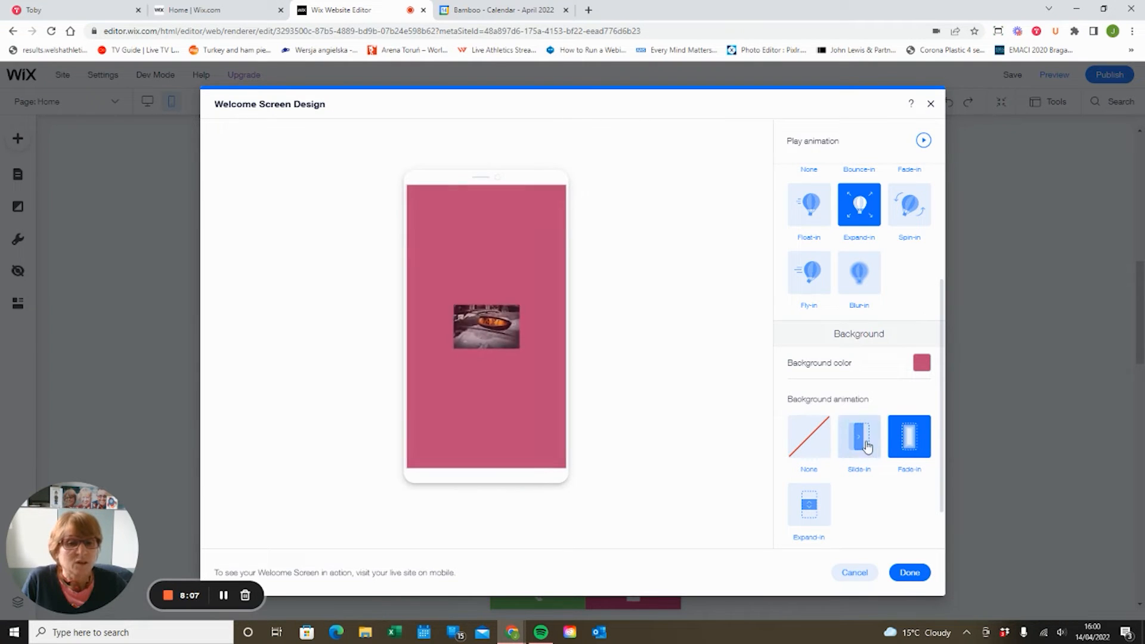
click(867, 446)
click(812, 507)
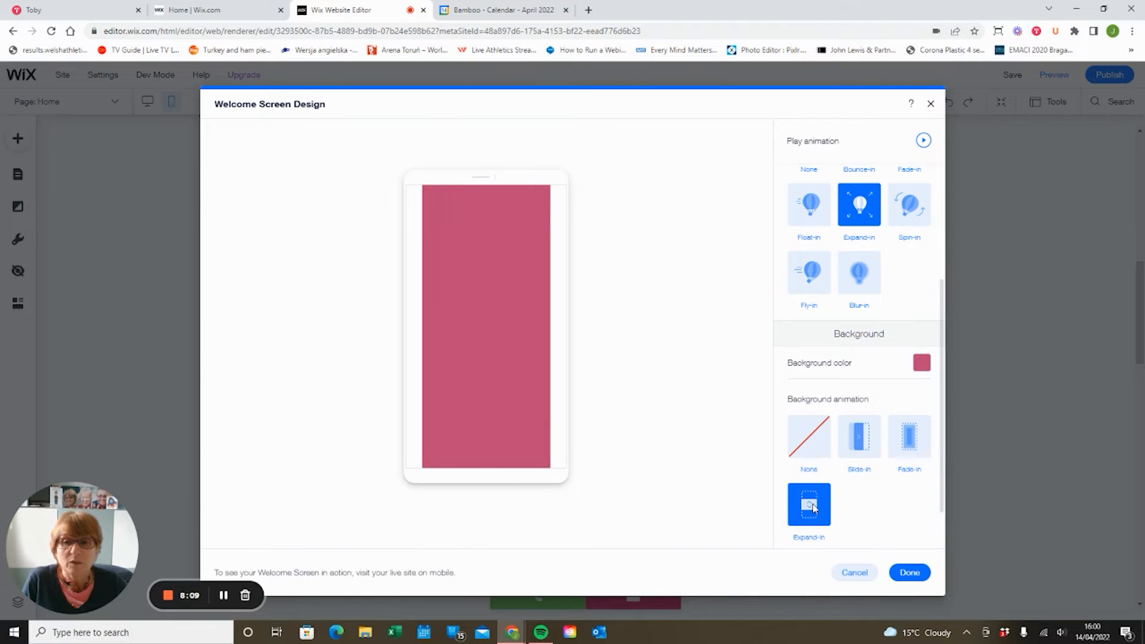
click(904, 205)
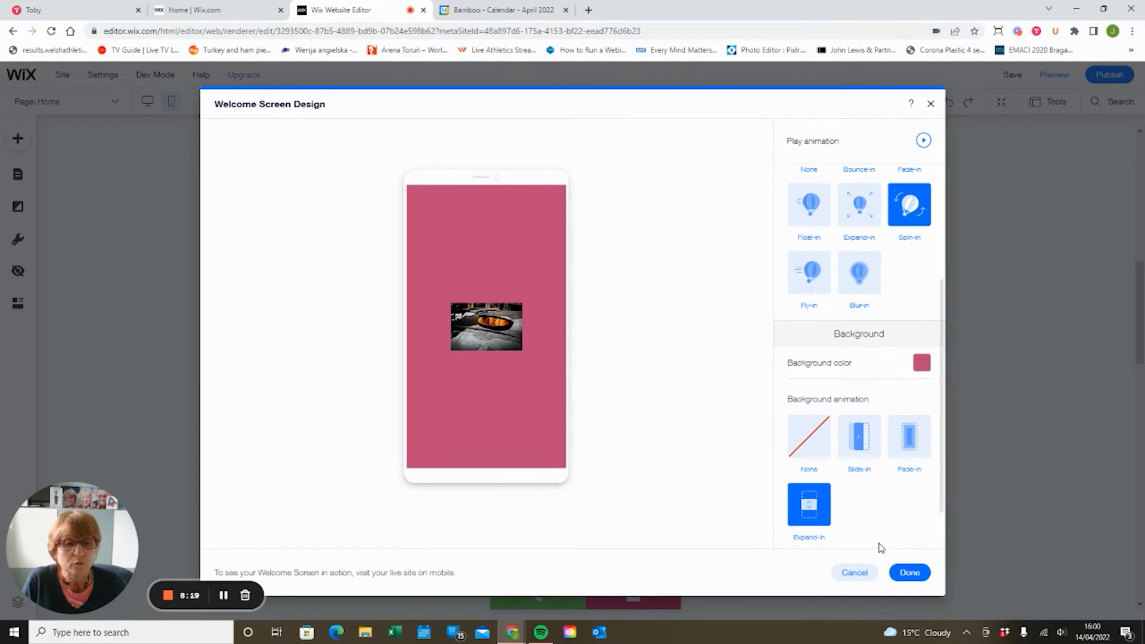
click(910, 573)
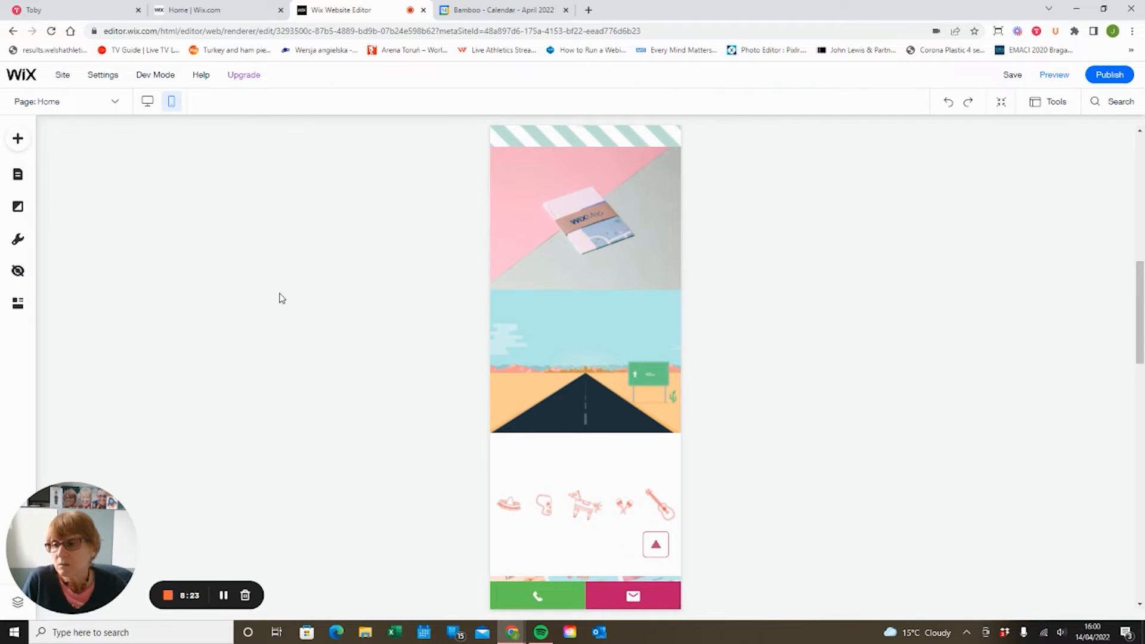
Add a Browser Theme Color to the mobile site using the pink theme colour
click(18, 239)
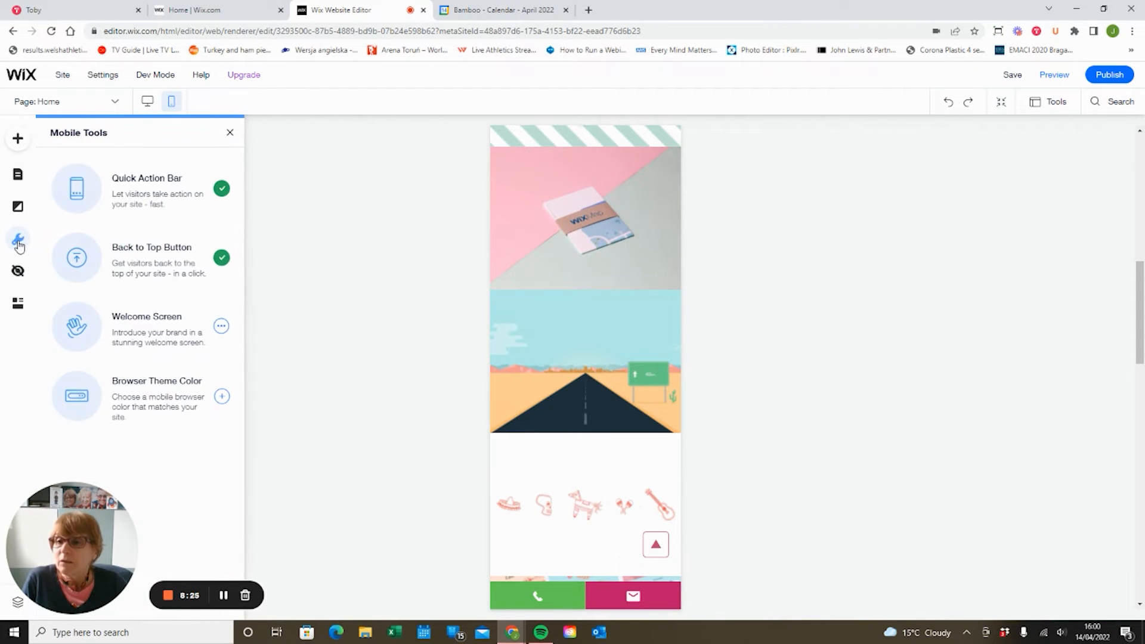
click(223, 397)
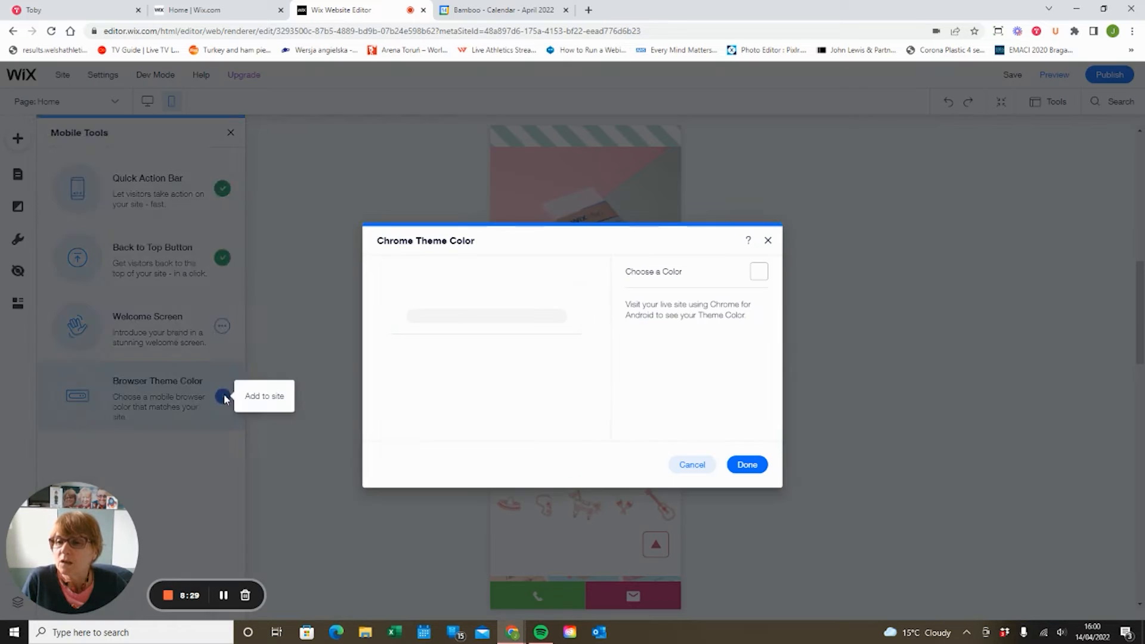
click(757, 274)
click(823, 417)
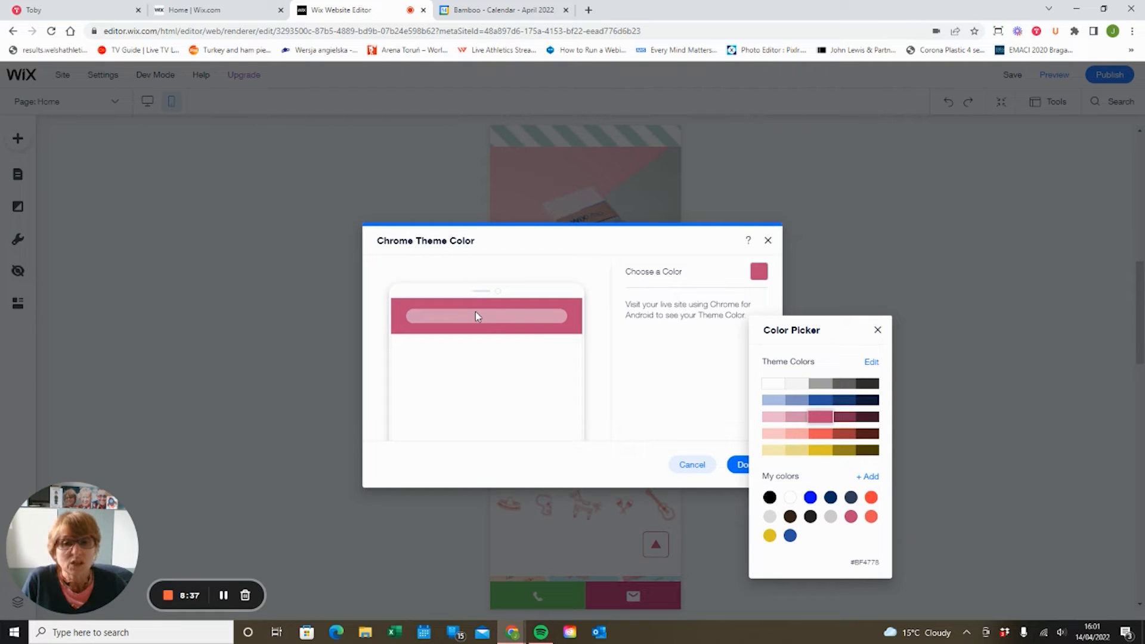
click(876, 330)
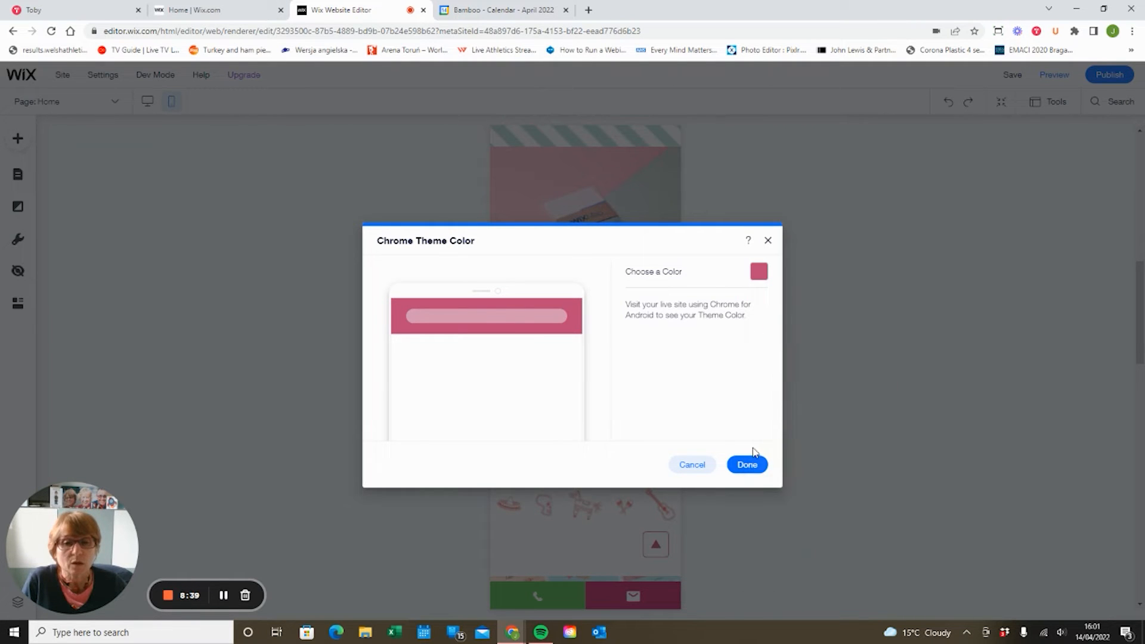
click(753, 467)
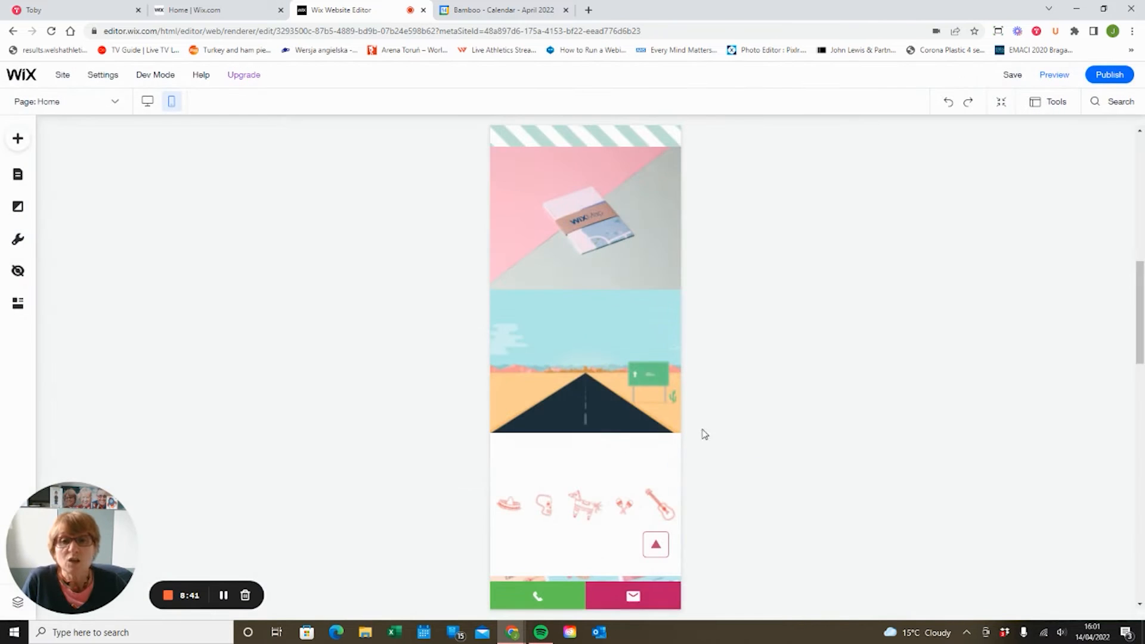
Review the list of mobile tools and view the Mobile Background options without choosing one
click(22, 243)
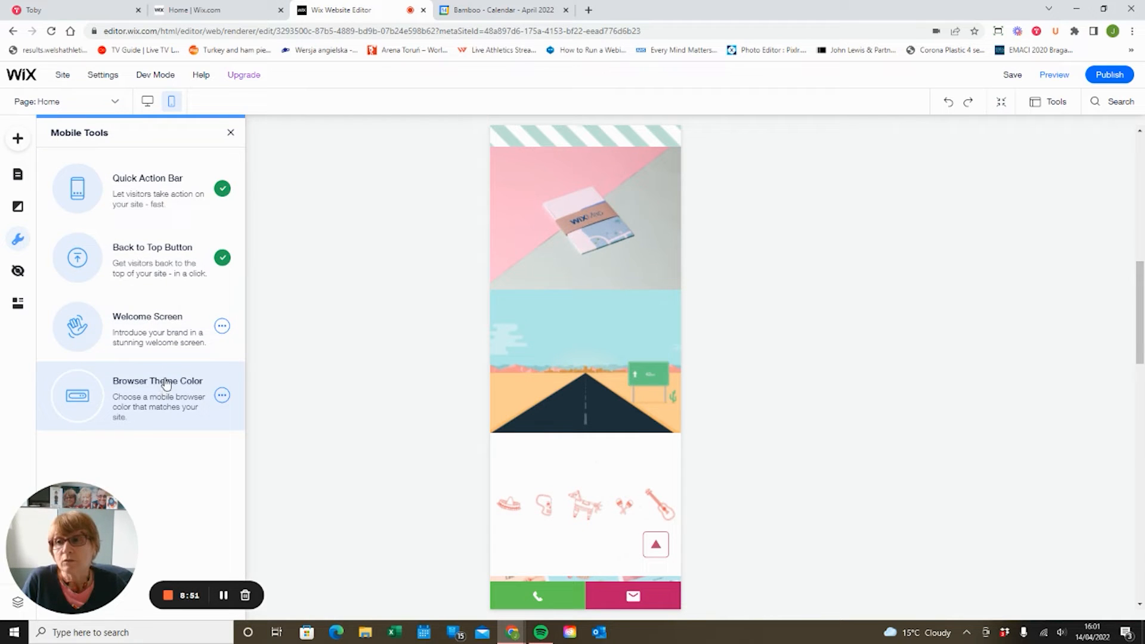
click(230, 133)
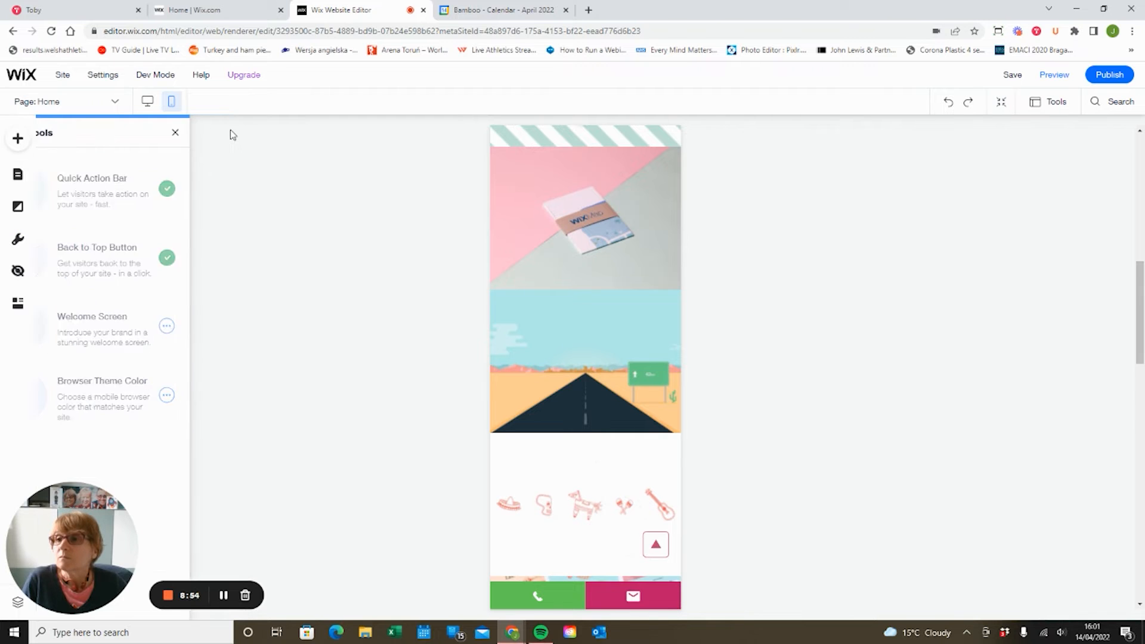
click(19, 207)
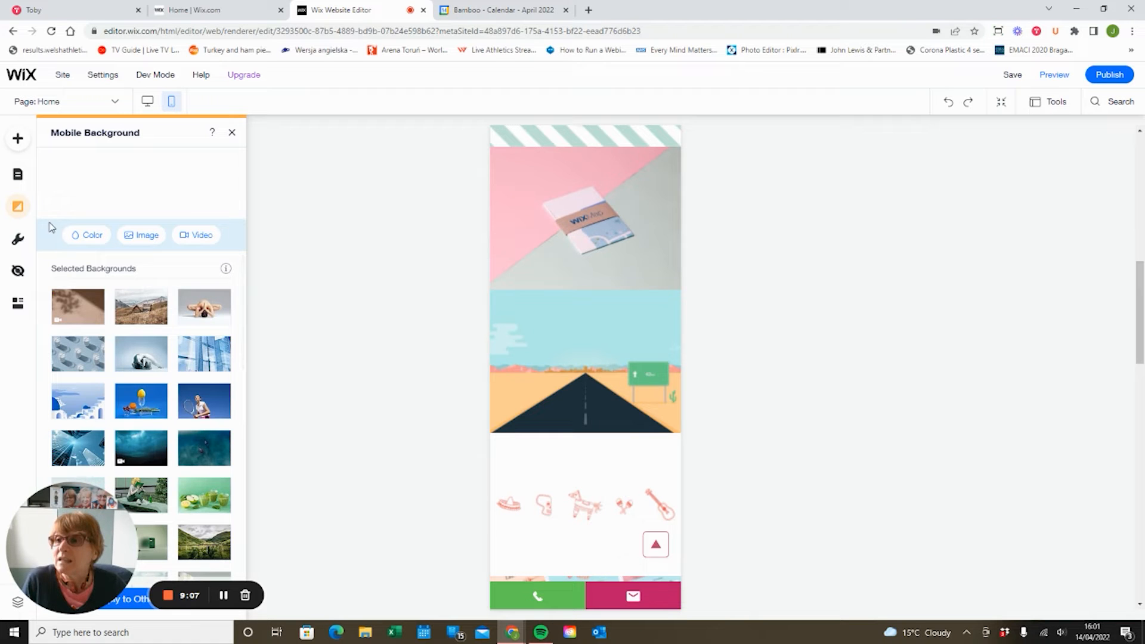
View the site's page list and check the mobile versions of the Project 2 and Project 1 pages
click(18, 175)
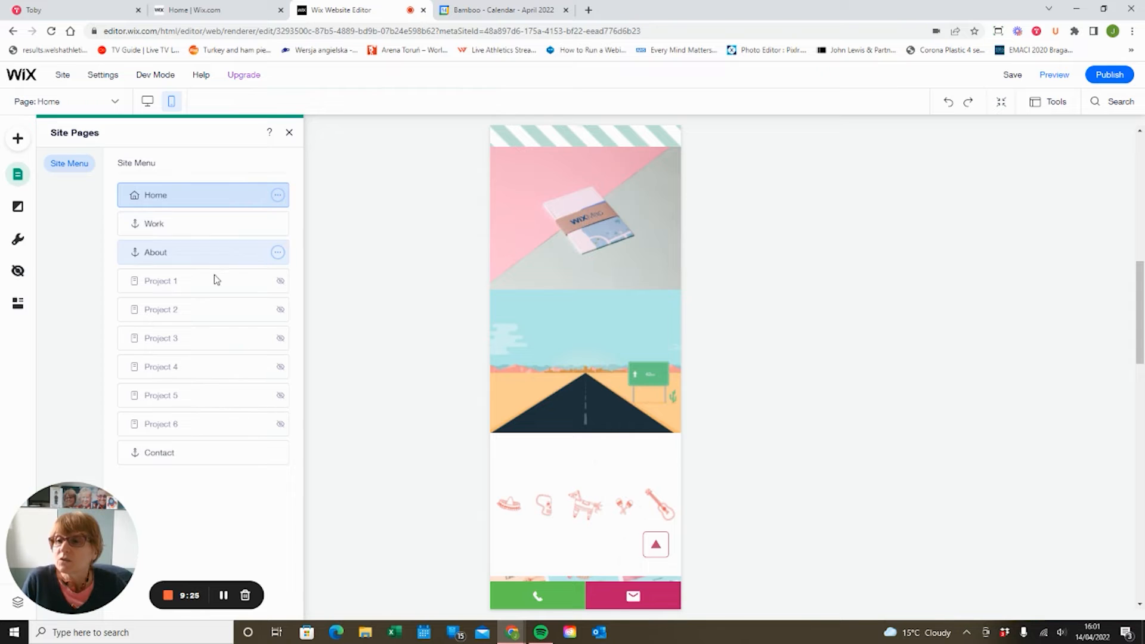
click(210, 306)
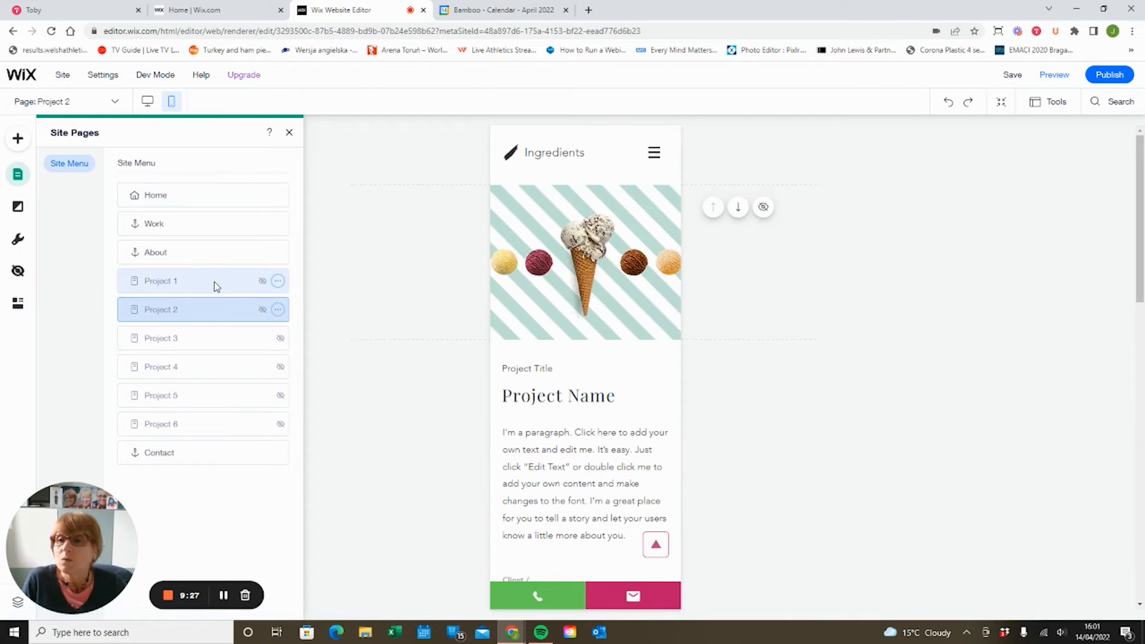
click(214, 281)
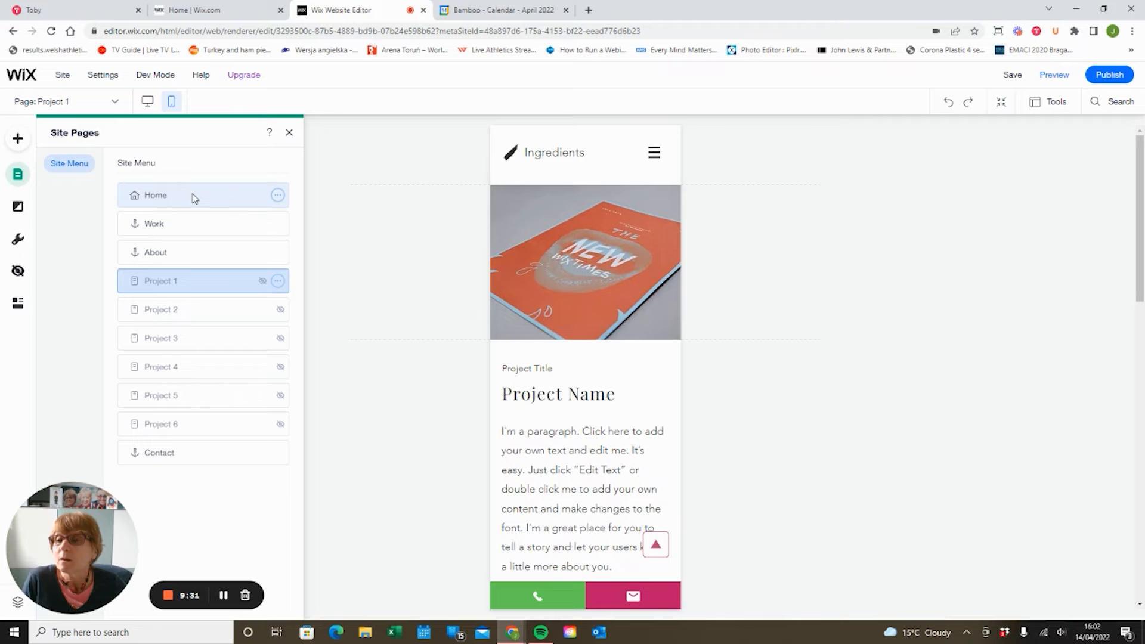
Look at the mobile Project 2 and Project 1 pages once more, and return to the Home page
click(191, 310)
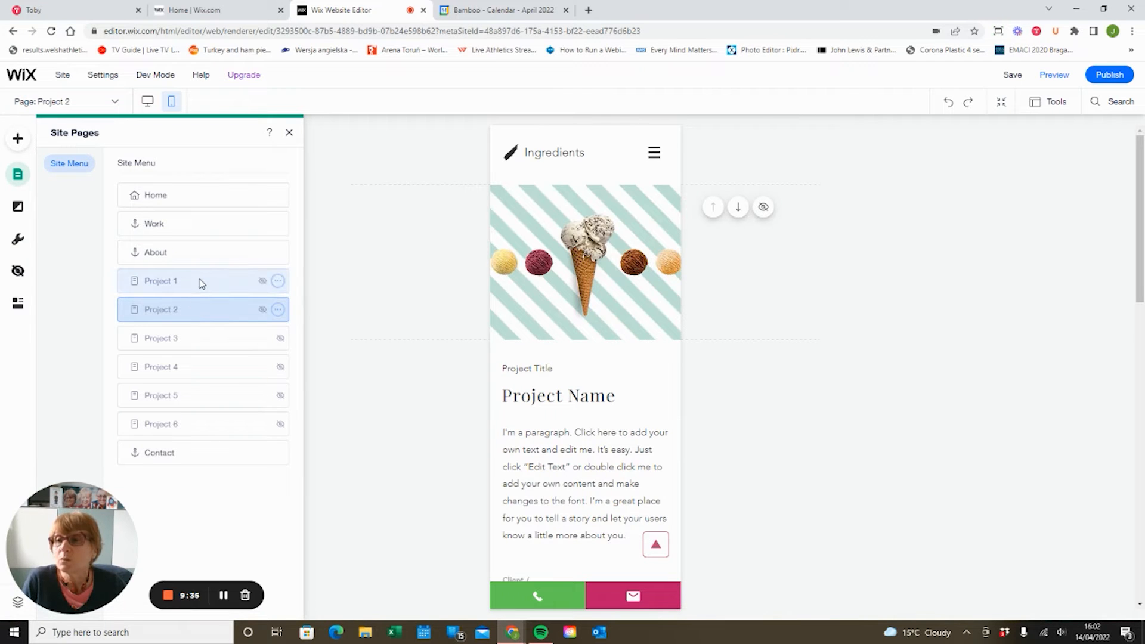
click(200, 282)
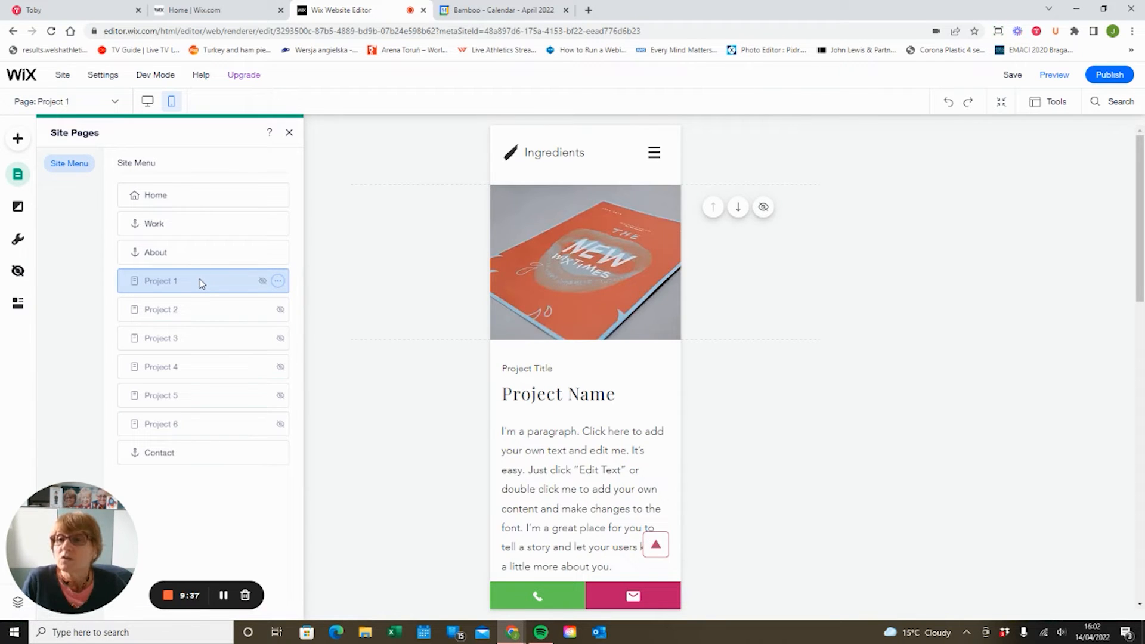
click(207, 203)
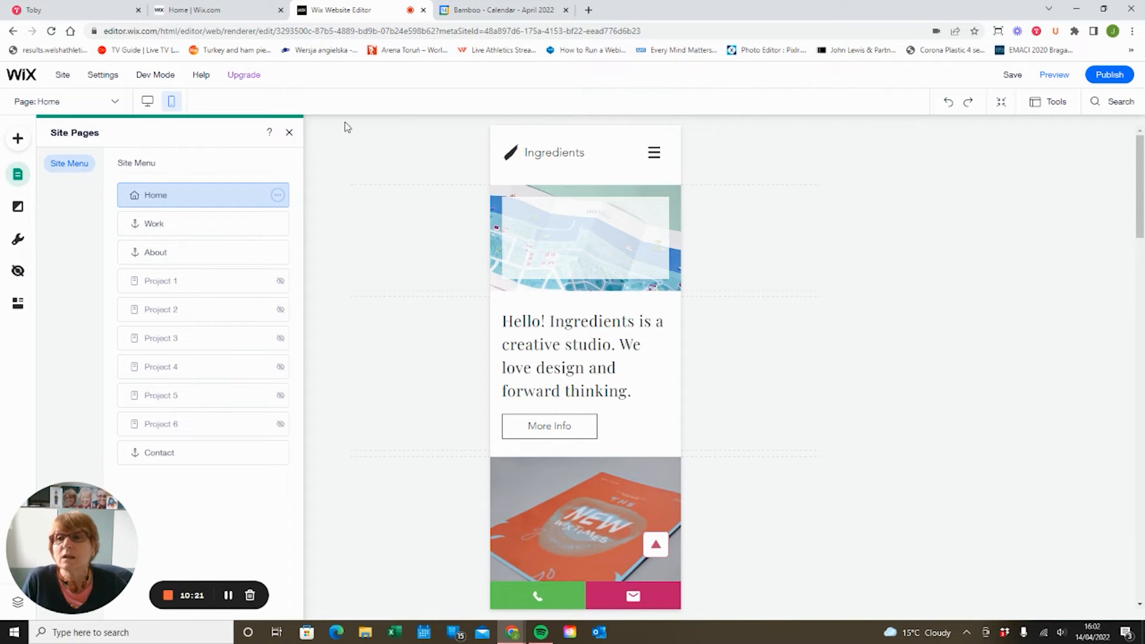
click(290, 133)
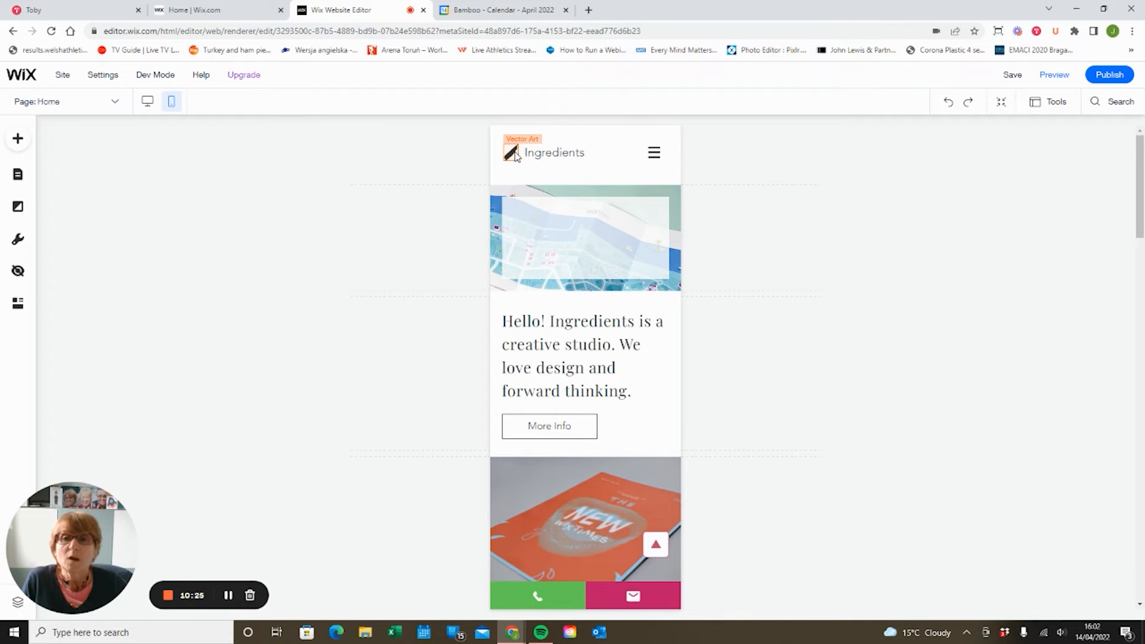
Inspect the editing options of the header's logo, site title and mobile menu one after another
click(516, 156)
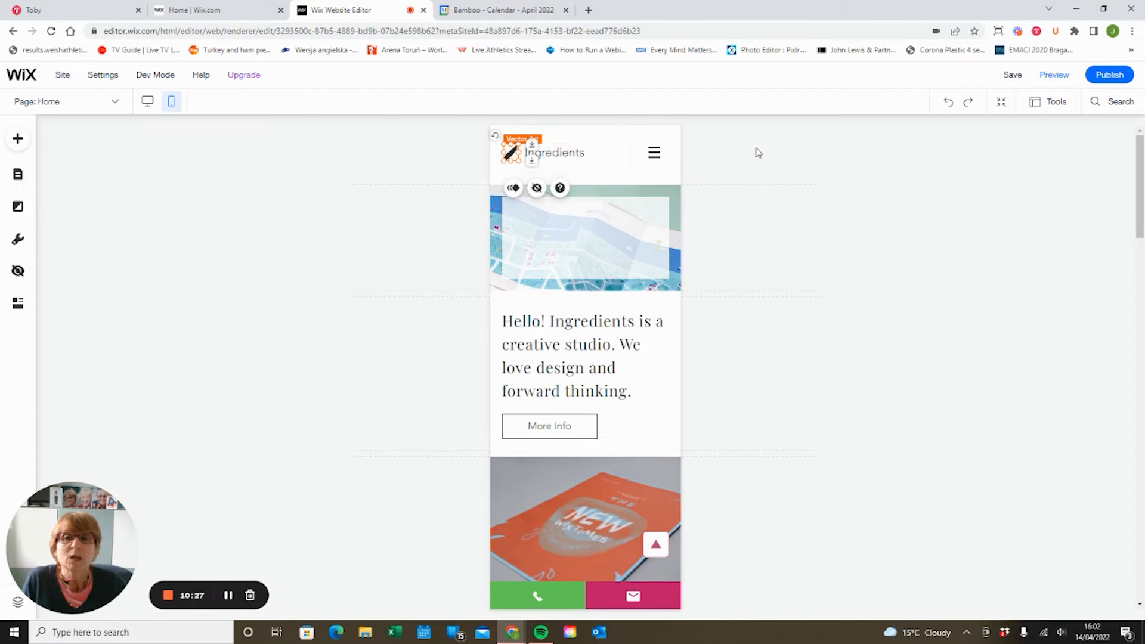
click(585, 153)
click(652, 154)
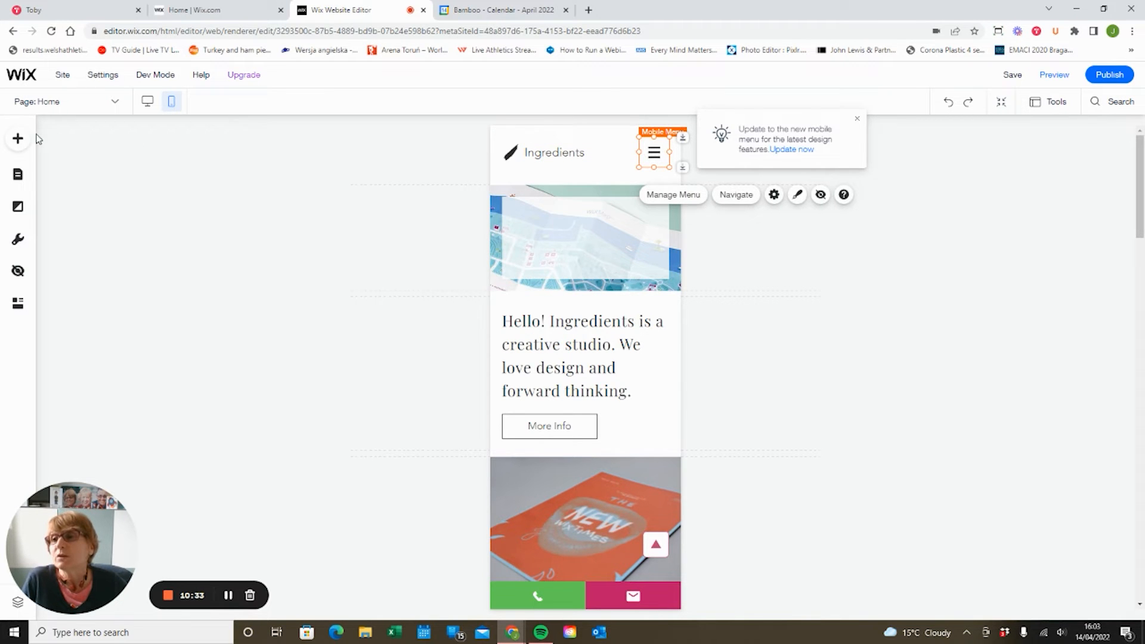
Browse the elements that can be added to the mobile site, from text, images and buttons to boxes, social bars and embeds
click(16, 140)
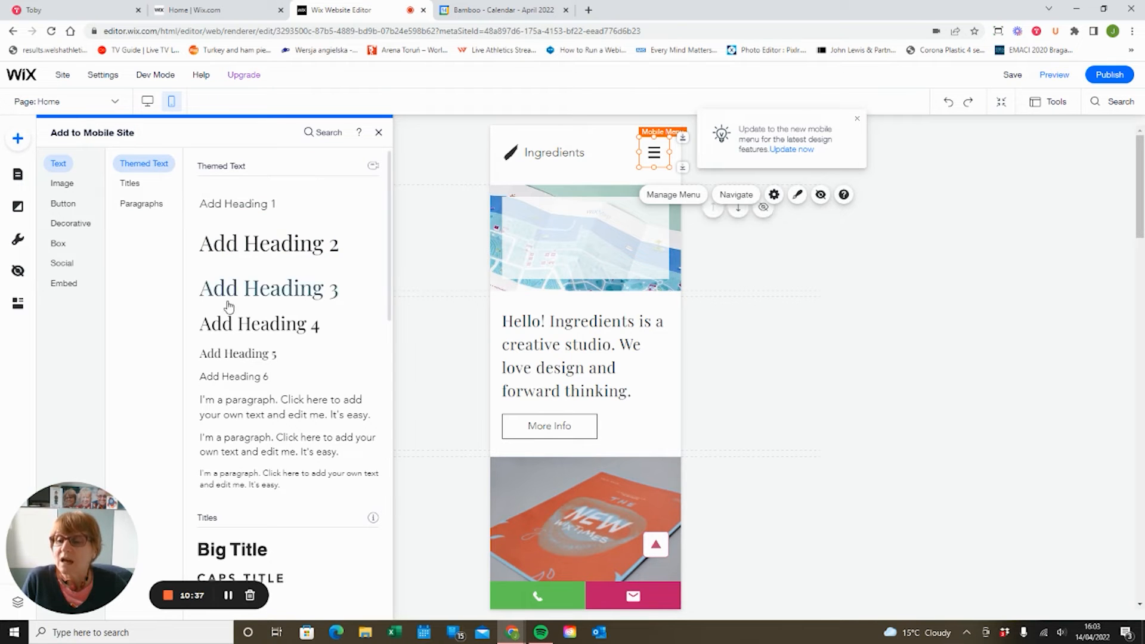
scroll(251, 503, down, 2)
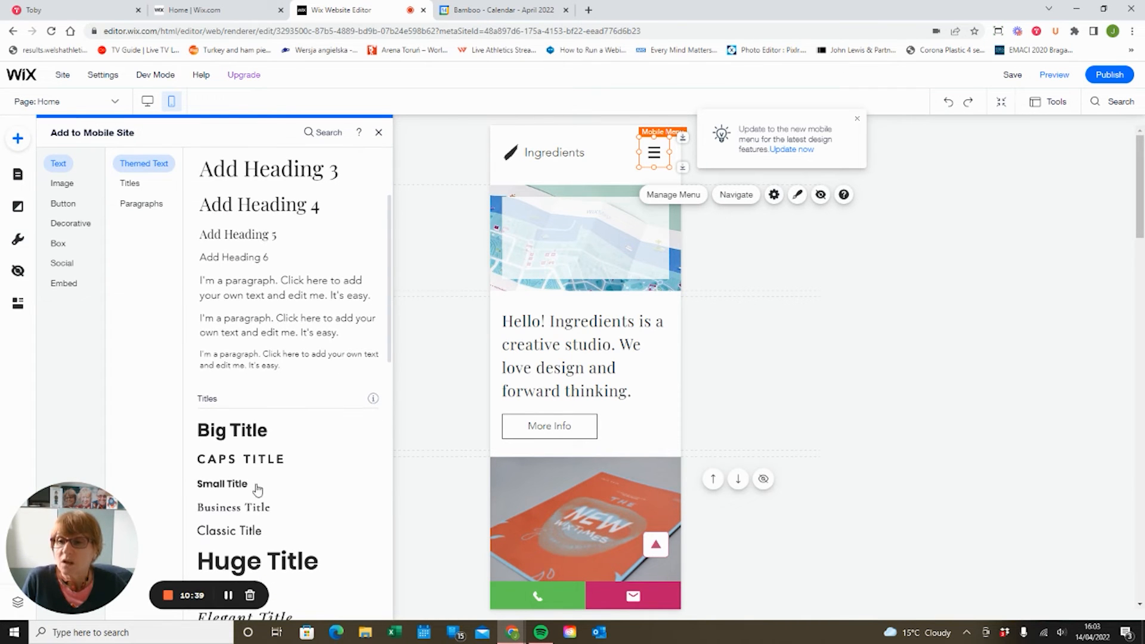
click(63, 185)
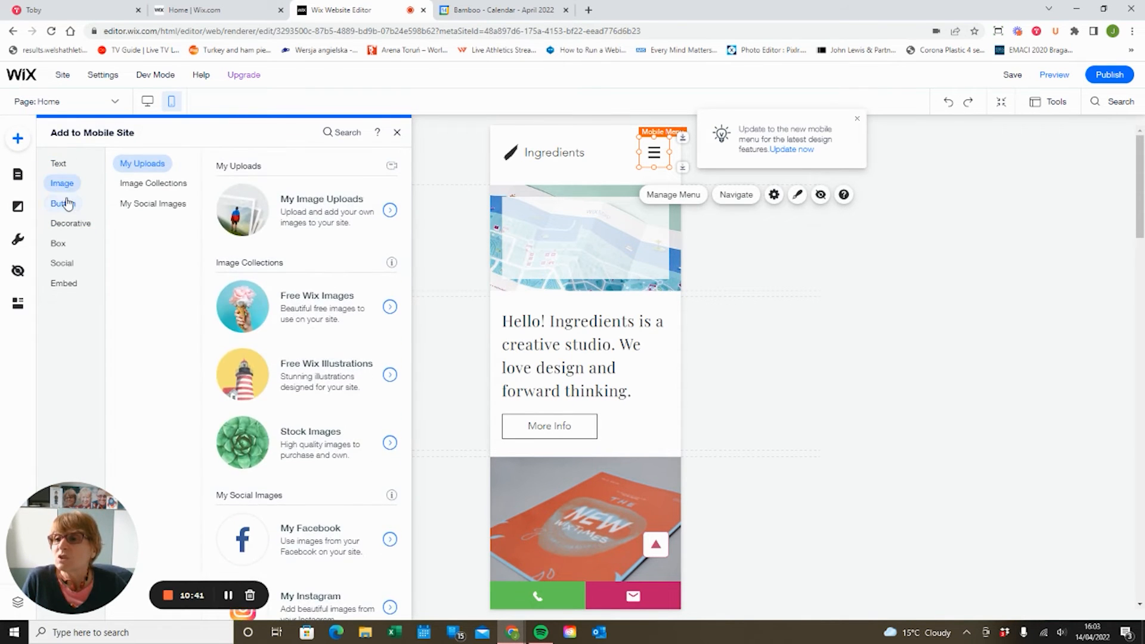
click(64, 204)
click(59, 243)
click(63, 263)
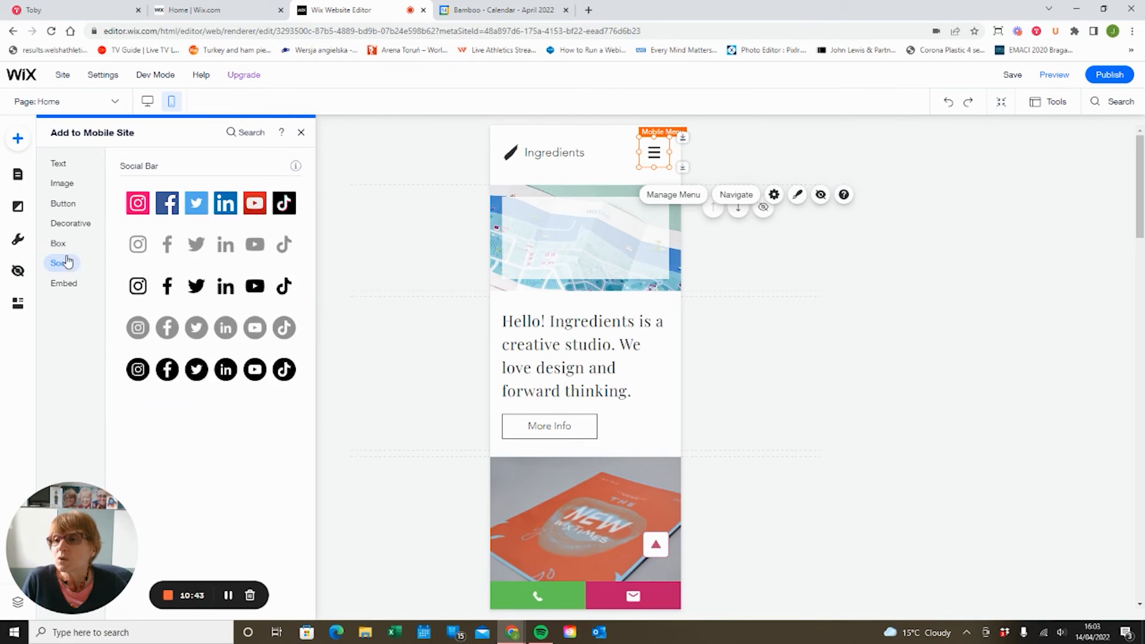
click(65, 284)
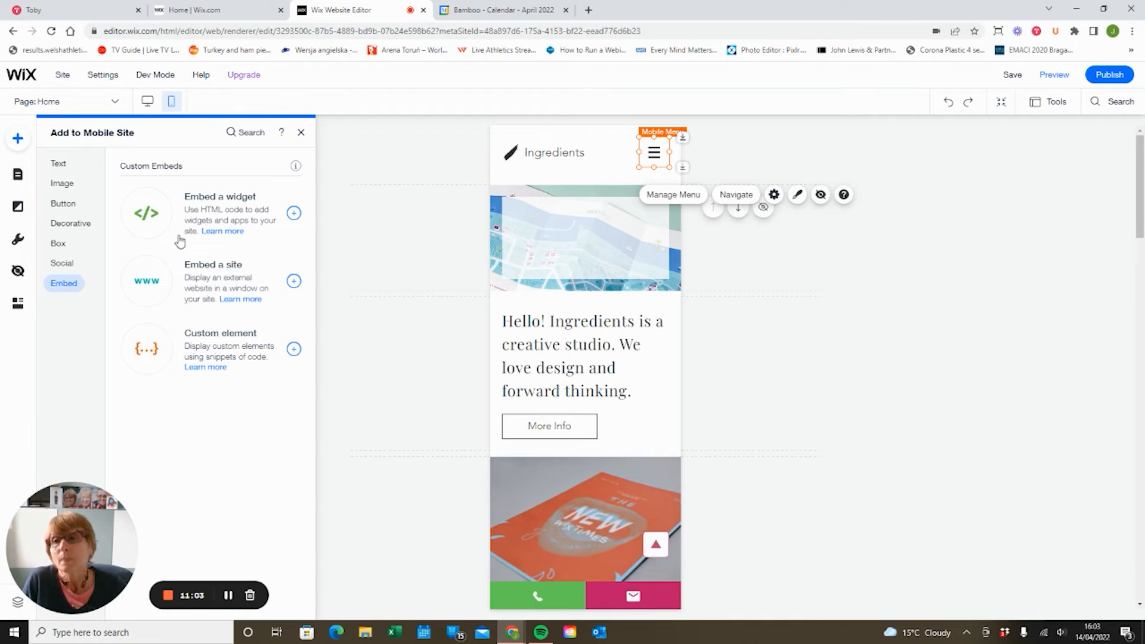
click(302, 133)
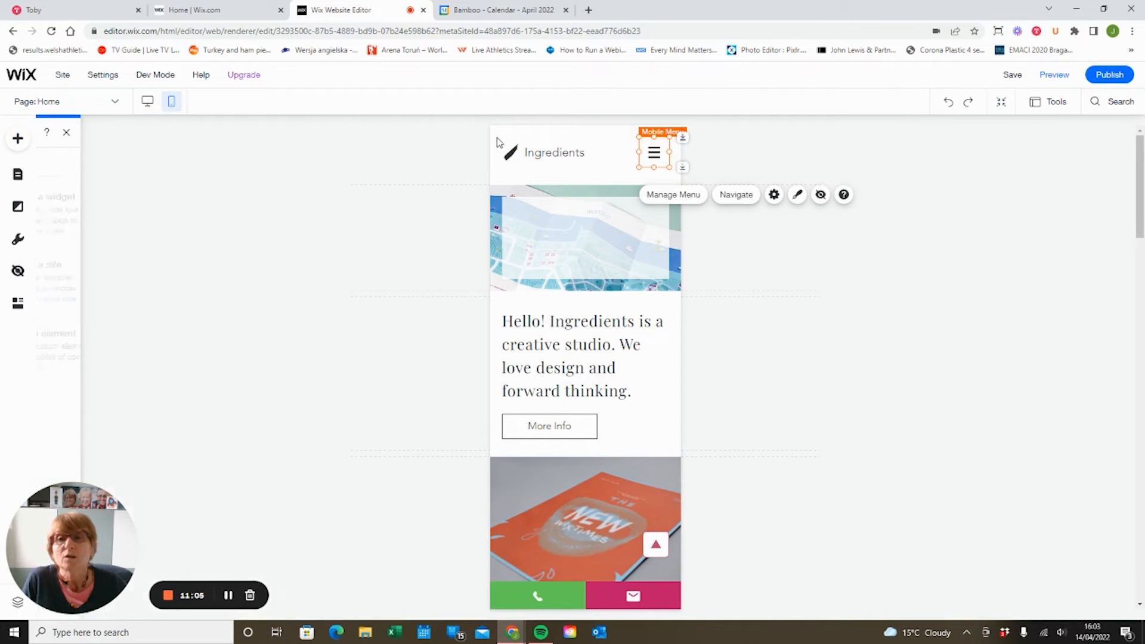
Move the logo, site title and mobile menu icon higher in the header, and reduce the header's height to fit them
click(556, 162)
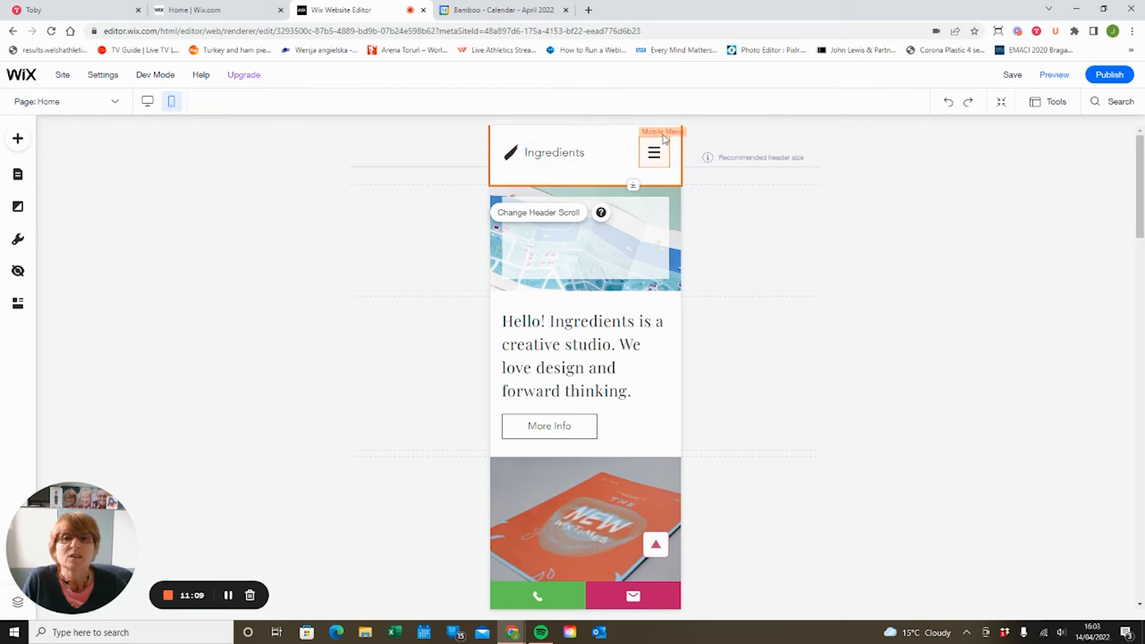
drag(511, 152, 513, 133)
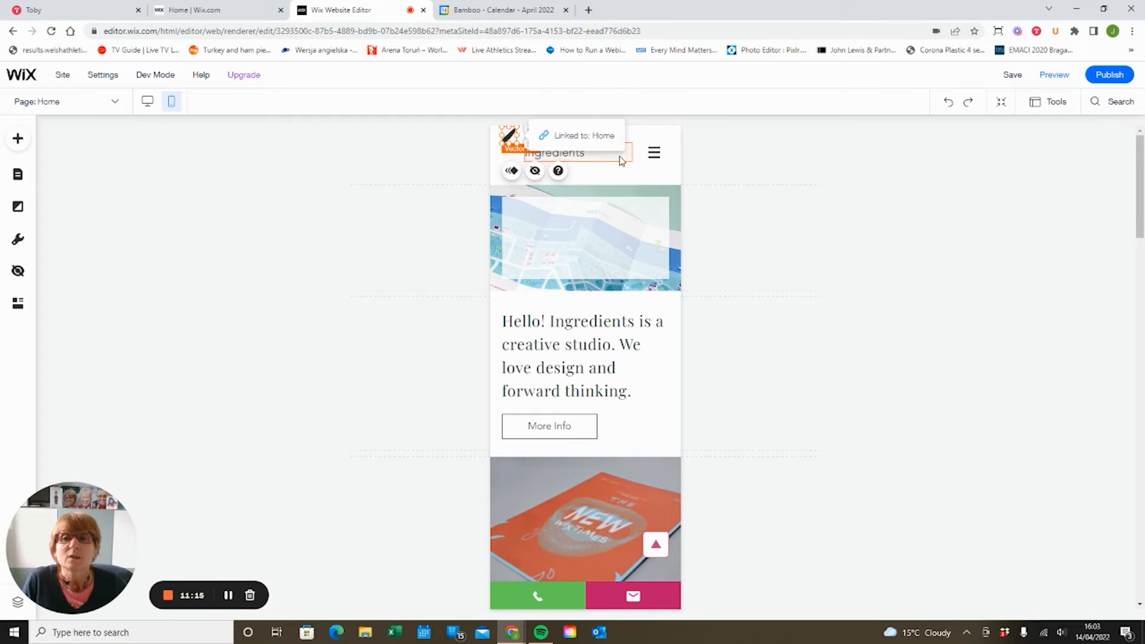
click(865, 184)
drag(591, 152, 589, 132)
drag(654, 153, 655, 141)
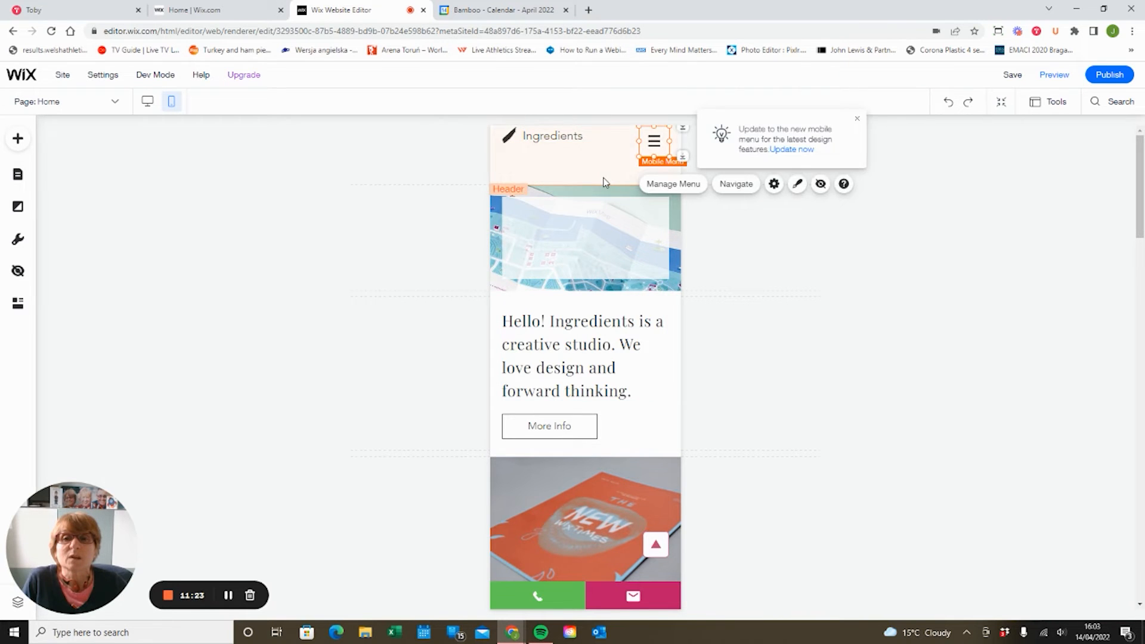
click(634, 179)
drag(636, 187, 635, 159)
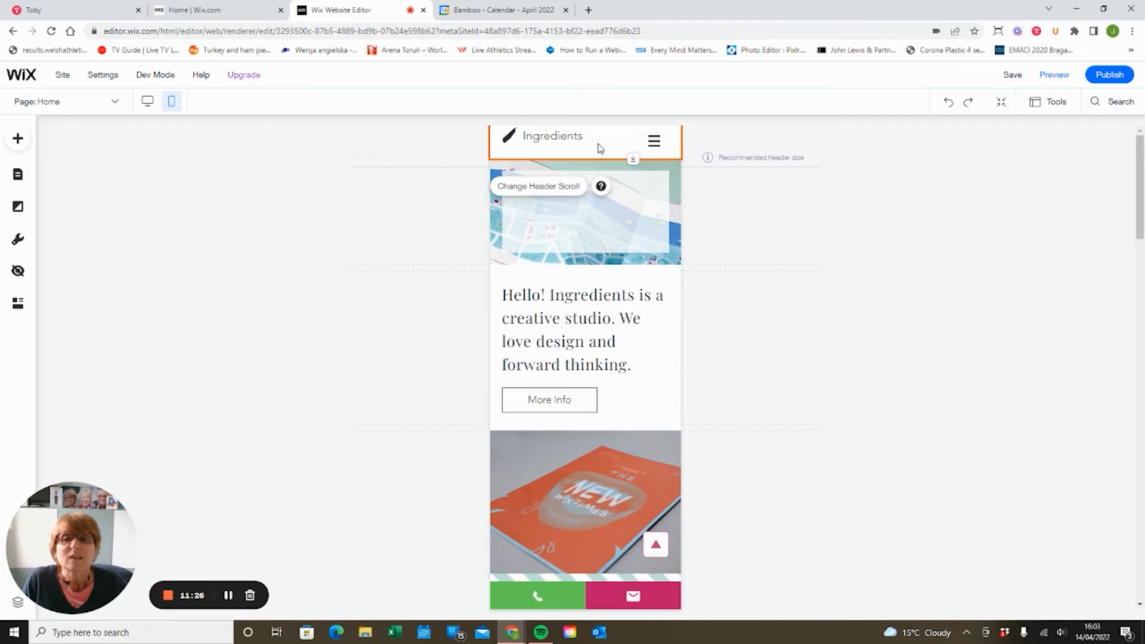
Align the Ingredients title and the logo with the menu icon, and delete the empty space above the first project image
click(569, 134)
drag(569, 134, 505, 142)
click(809, 177)
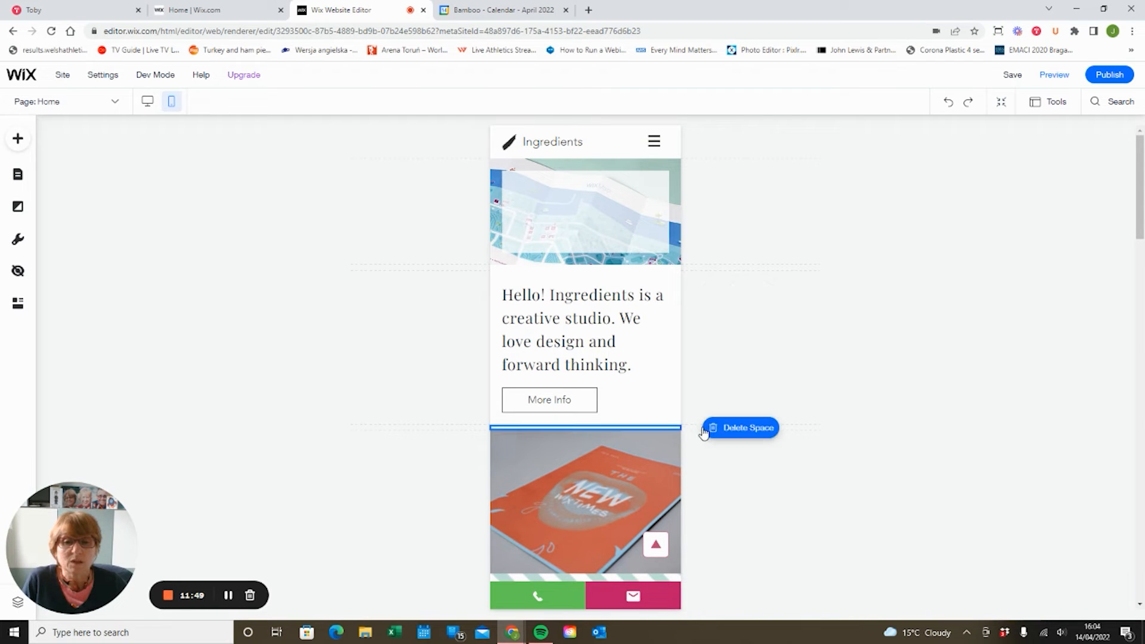
click(707, 432)
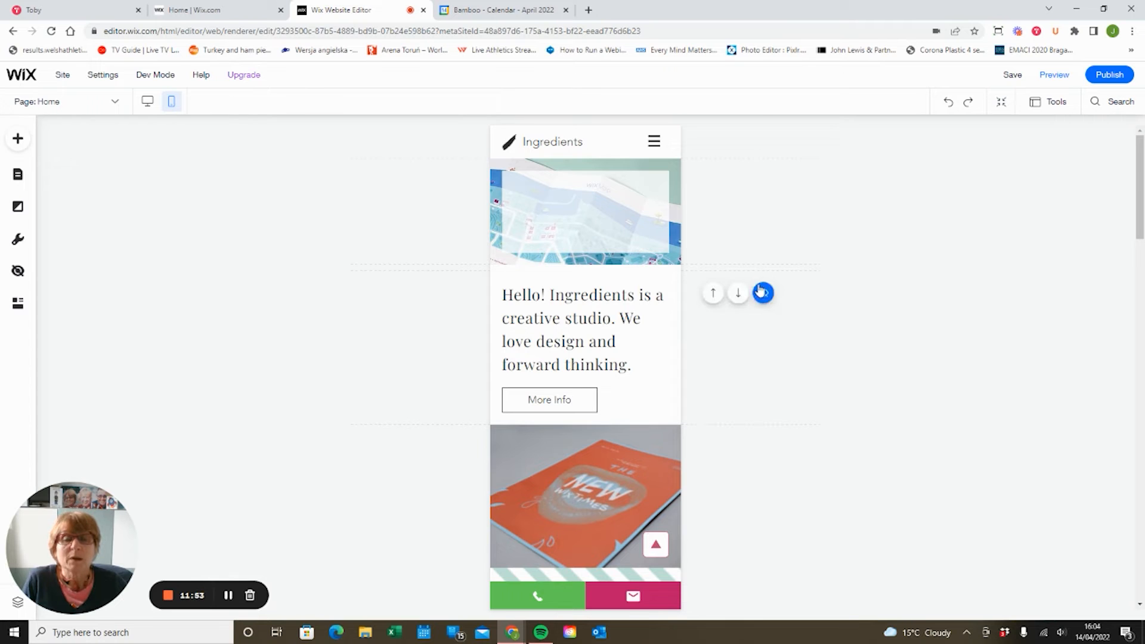
View the design presets available for the mobile menu icon without applying one
click(659, 142)
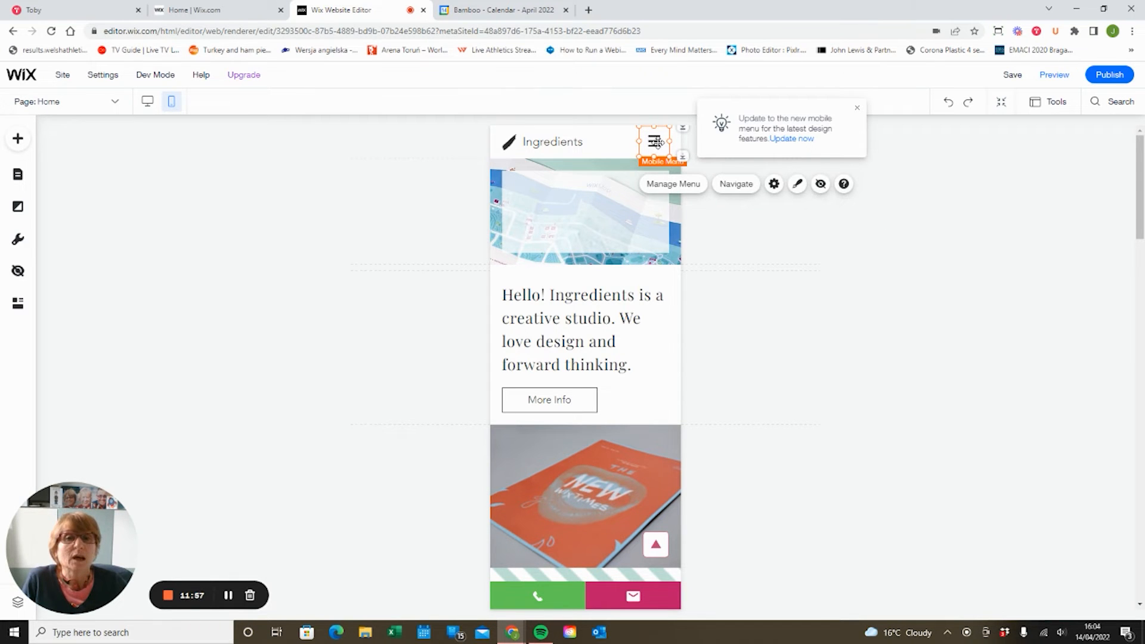
click(798, 185)
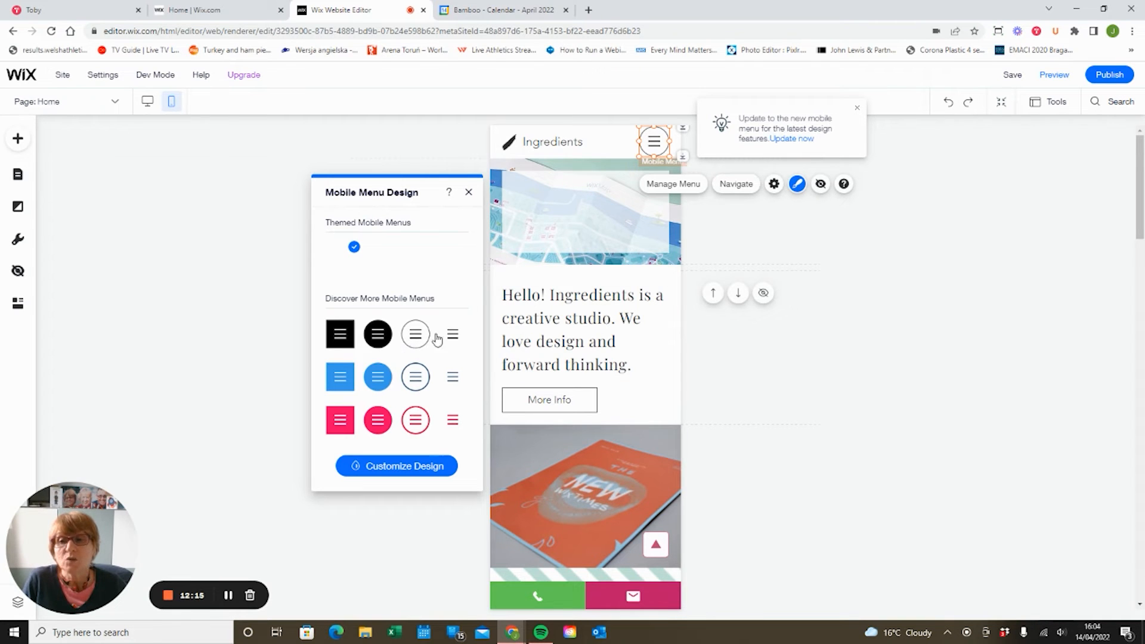
click(798, 185)
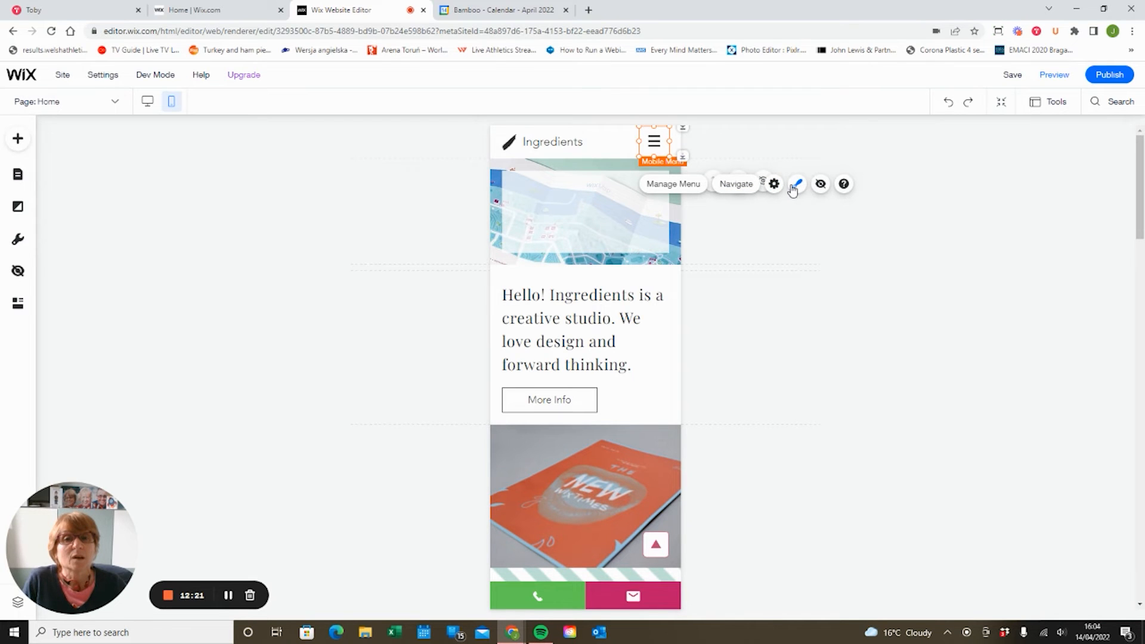
click(794, 187)
Freeze the mobile menu, preview how it behaves while scrolling through the mobile site, and return to the editor
click(773, 185)
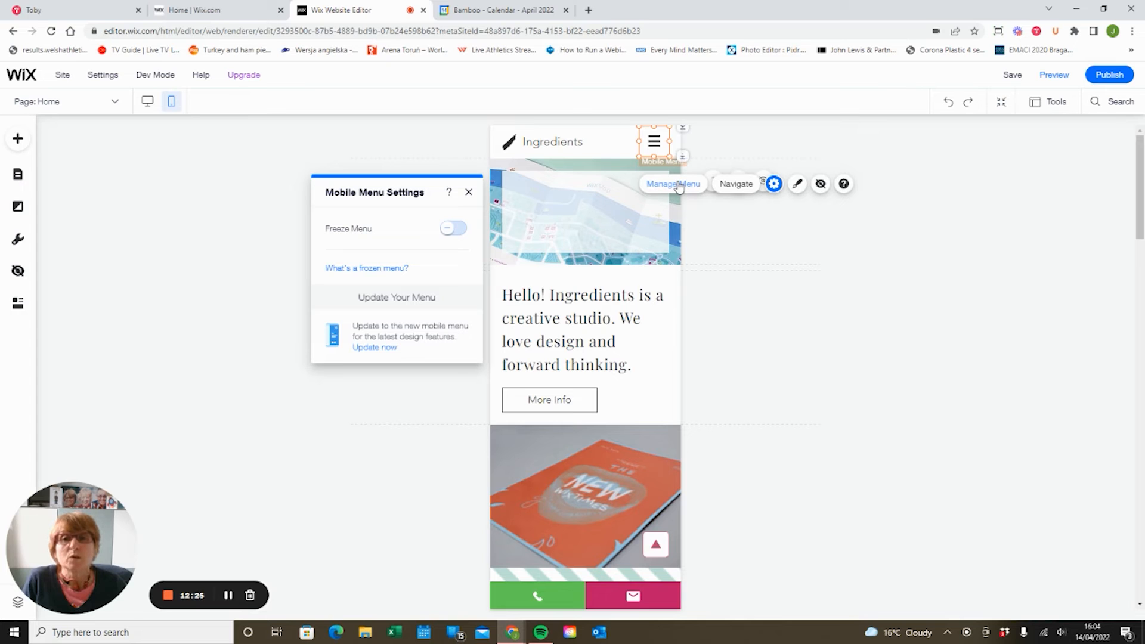
click(454, 227)
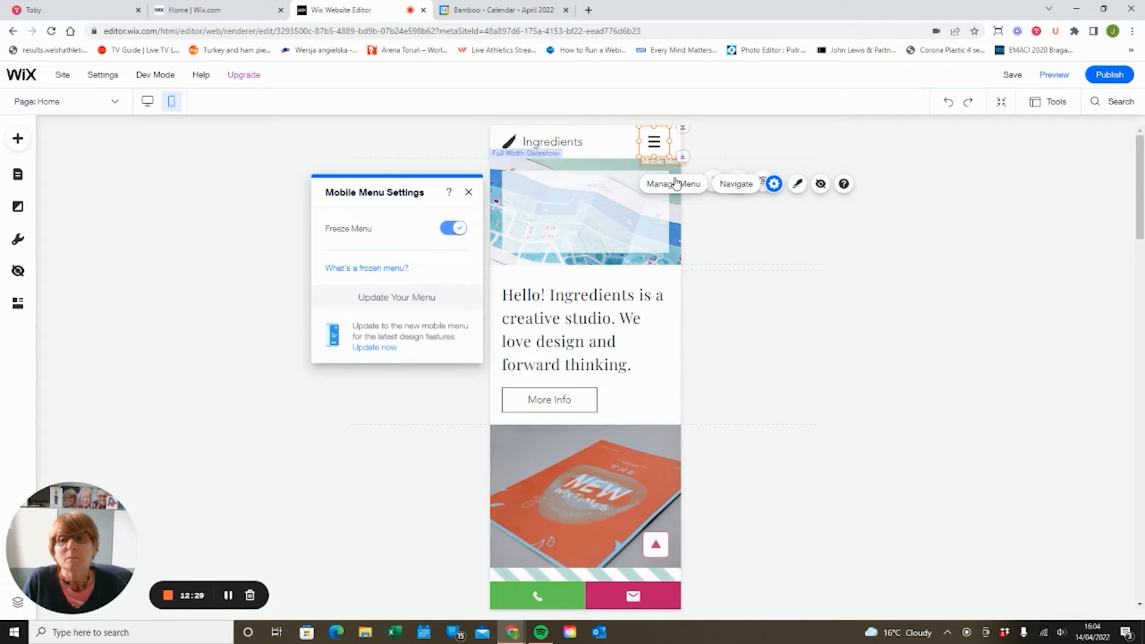
click(1054, 75)
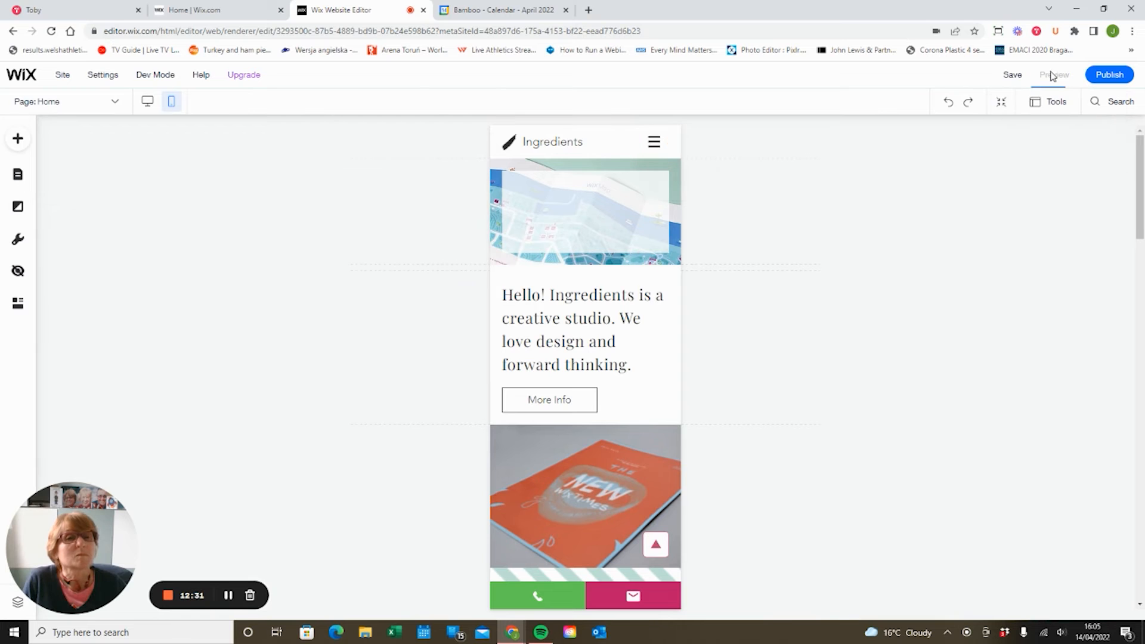
scroll(782, 192, down, 3)
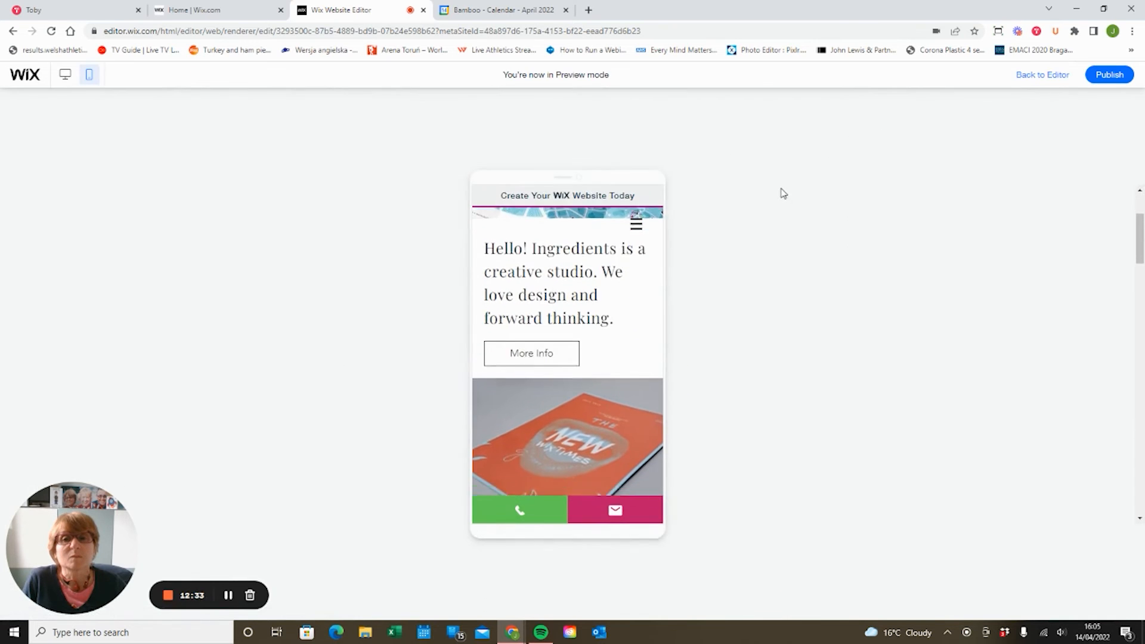
scroll(779, 197, down, 3)
scroll(778, 197, up, 4)
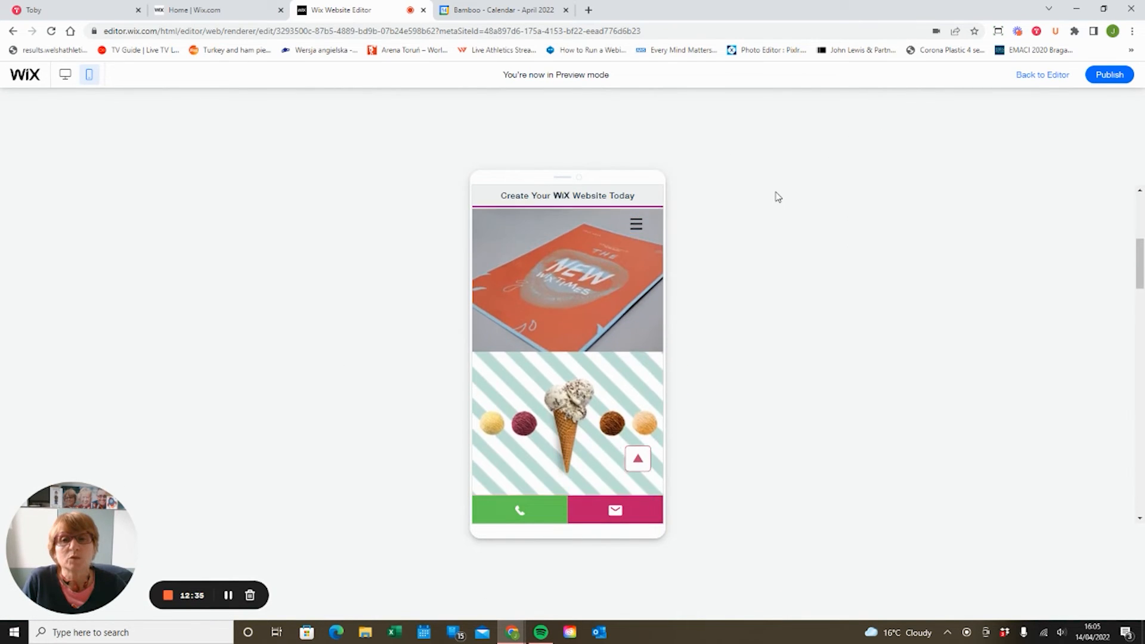
scroll(779, 196, up, 3)
scroll(778, 196, down, 2)
scroll(777, 194, up, 2)
click(1035, 77)
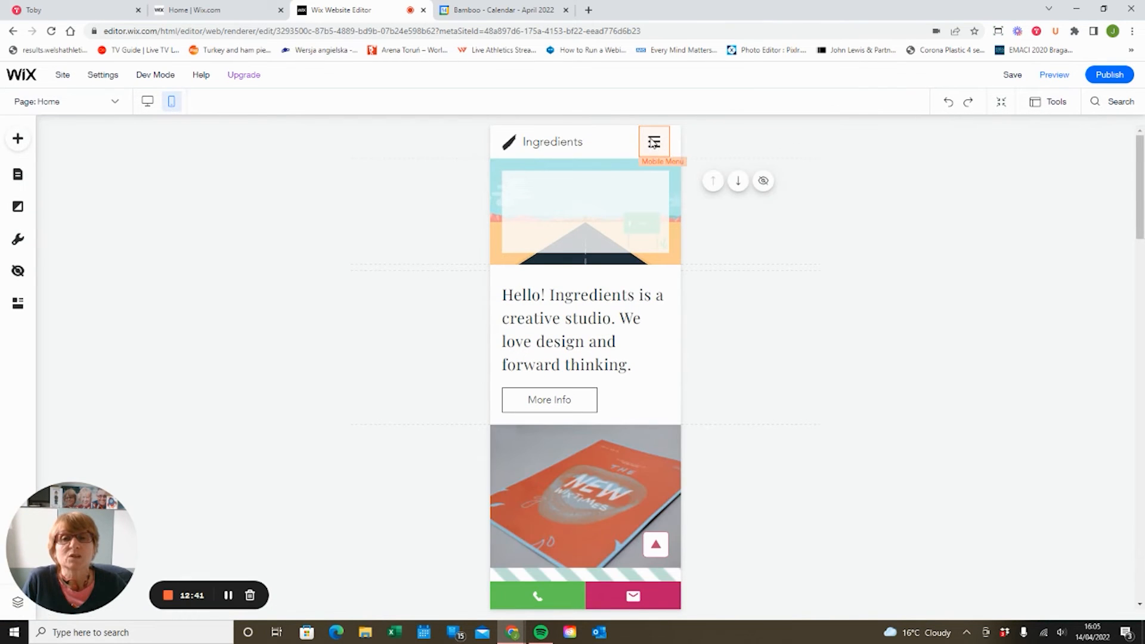
Turn off Freeze Menu in the mobile menu's settings
click(651, 143)
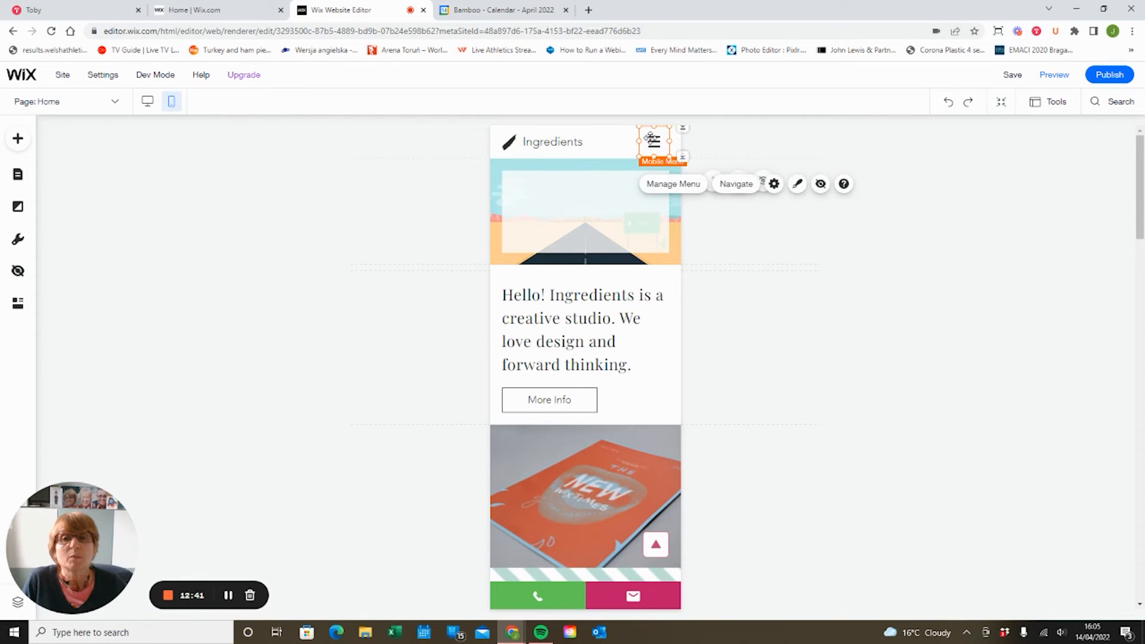
click(796, 185)
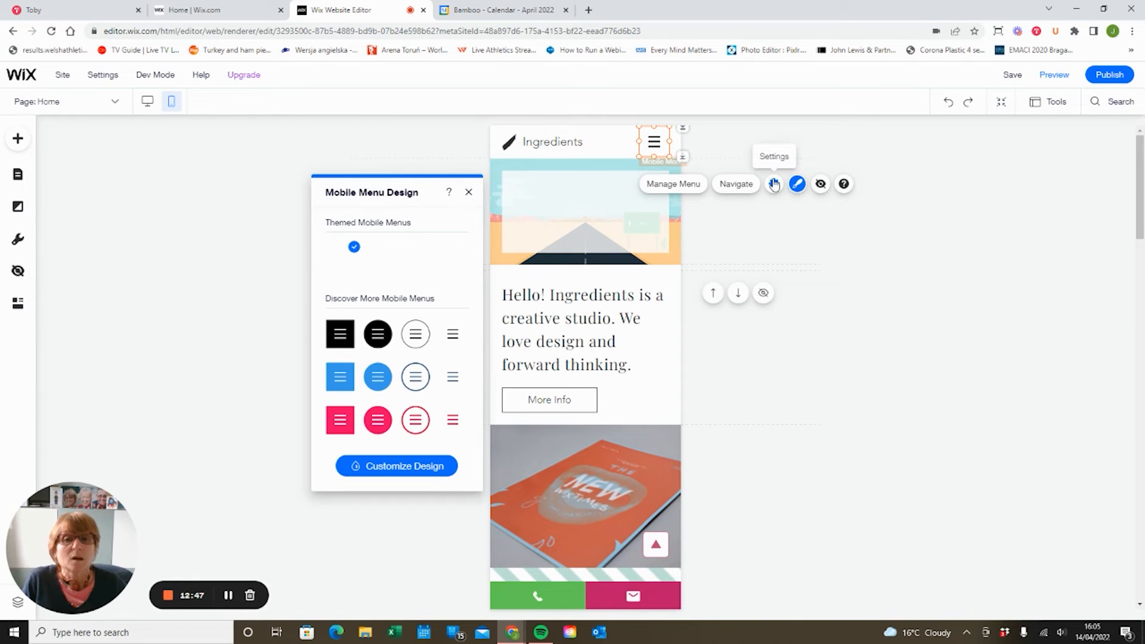
click(774, 184)
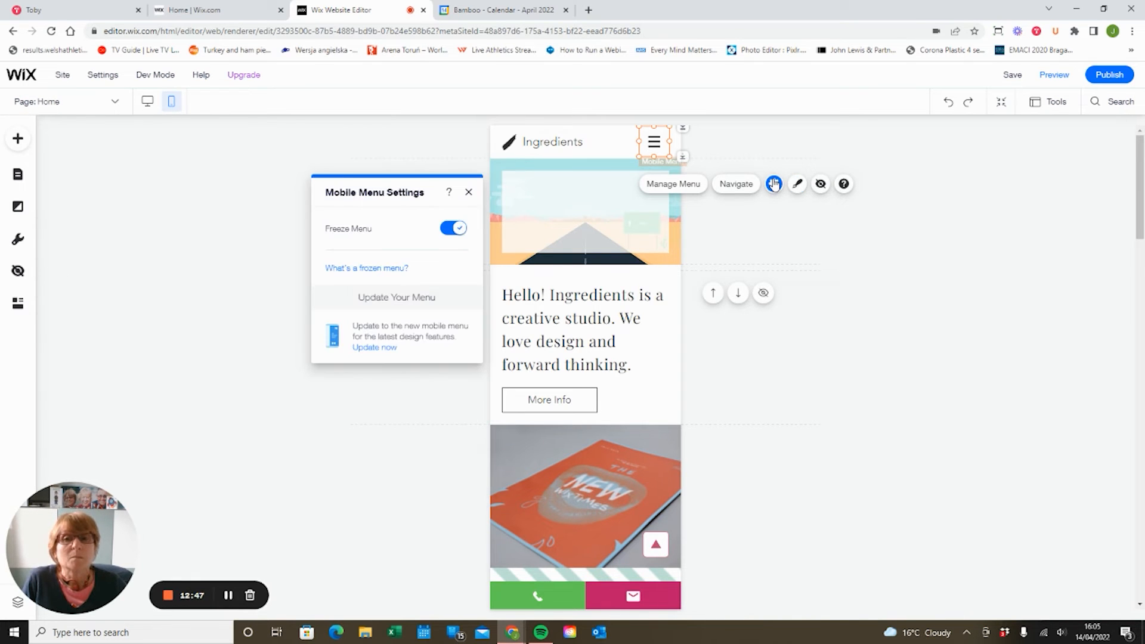
click(449, 230)
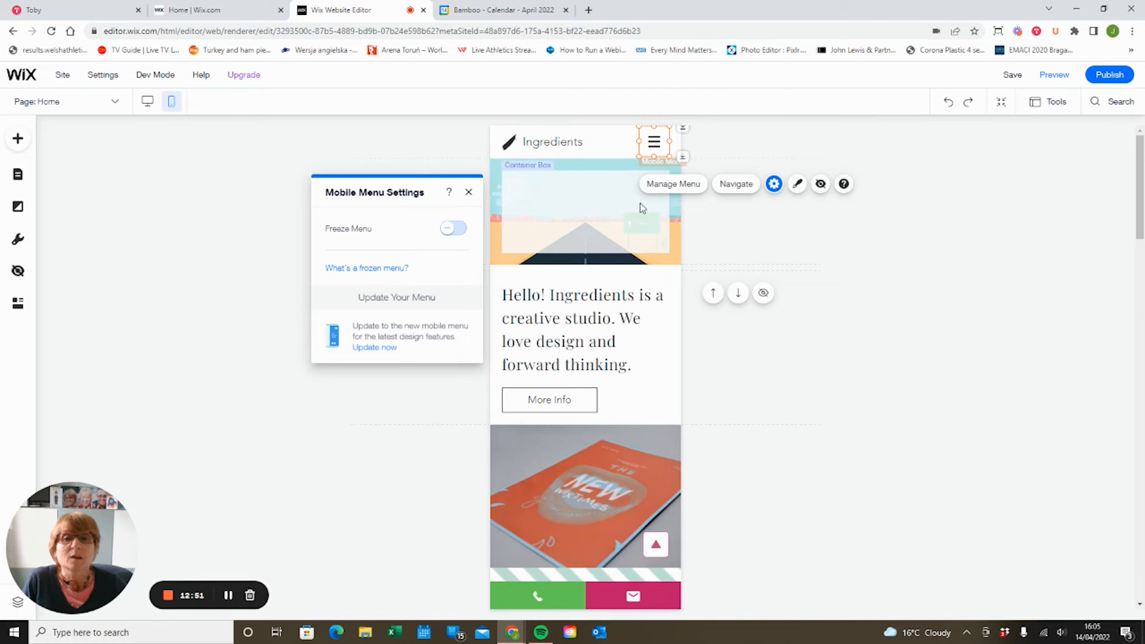
Look through the mobile menu's page list, navigation option and settings
click(685, 186)
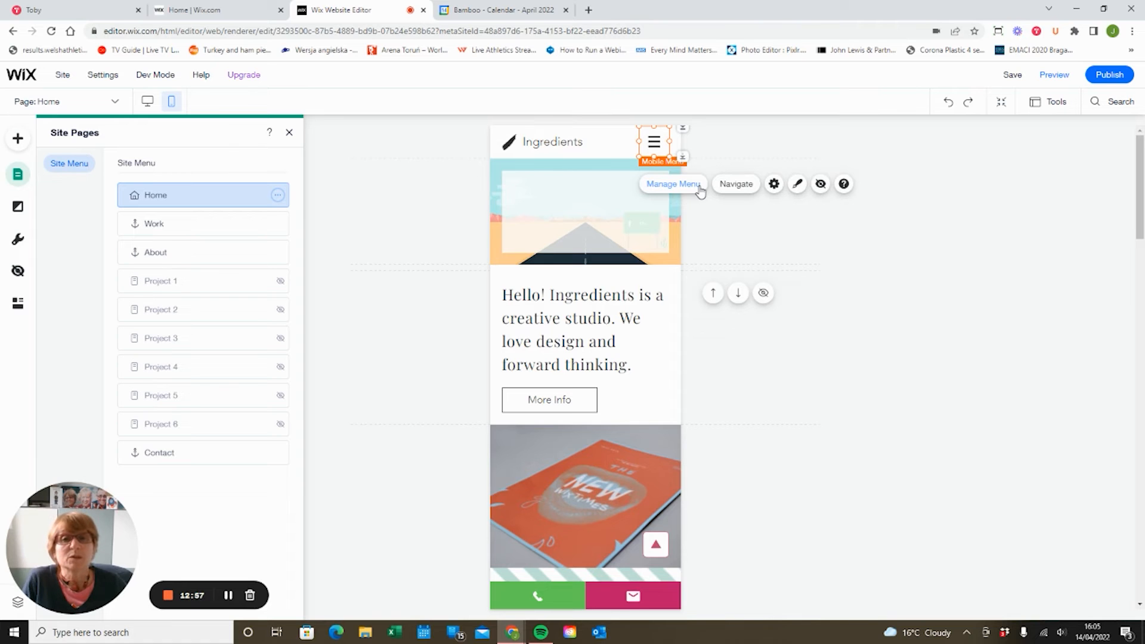
click(745, 188)
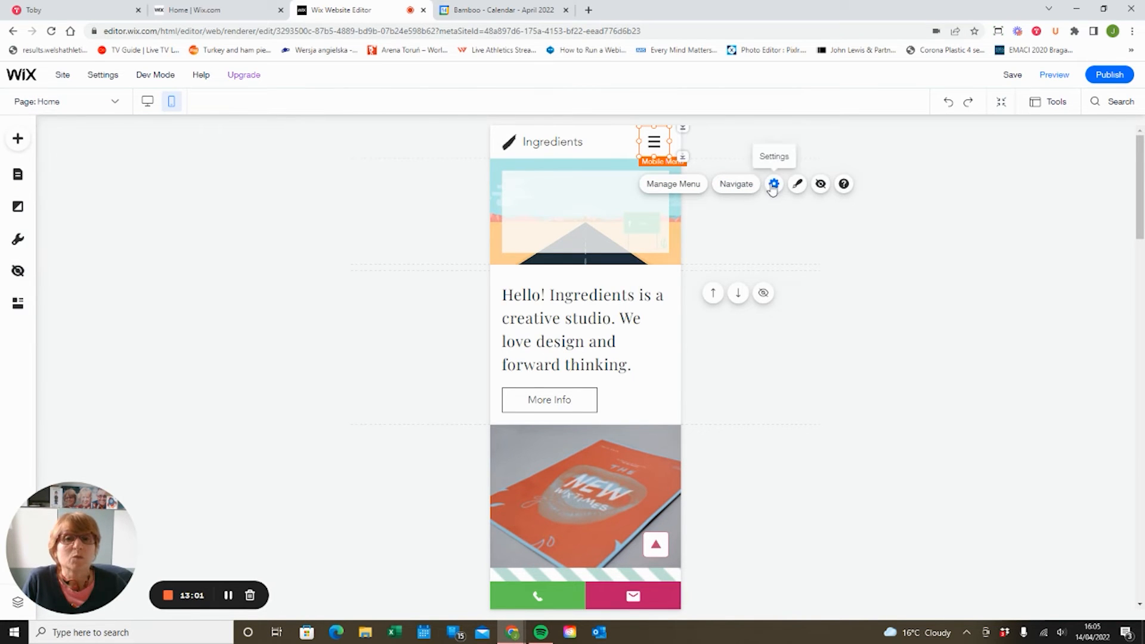
click(774, 184)
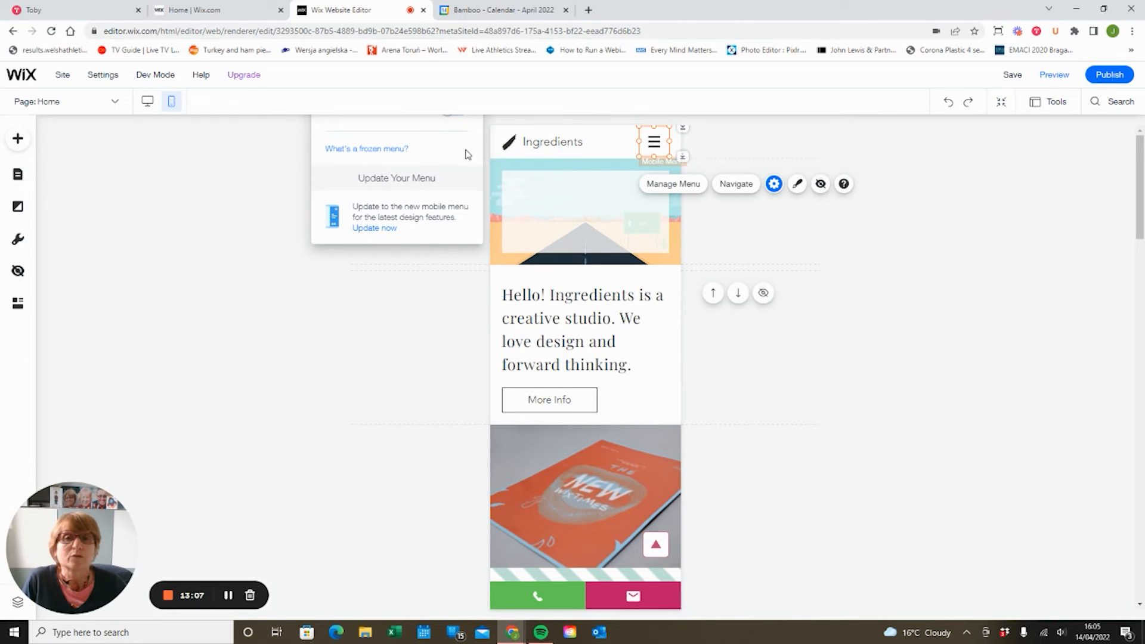
Try the pink outlined-circle preset on the mobile menu icon, and apply the solid pink square preset
click(798, 184)
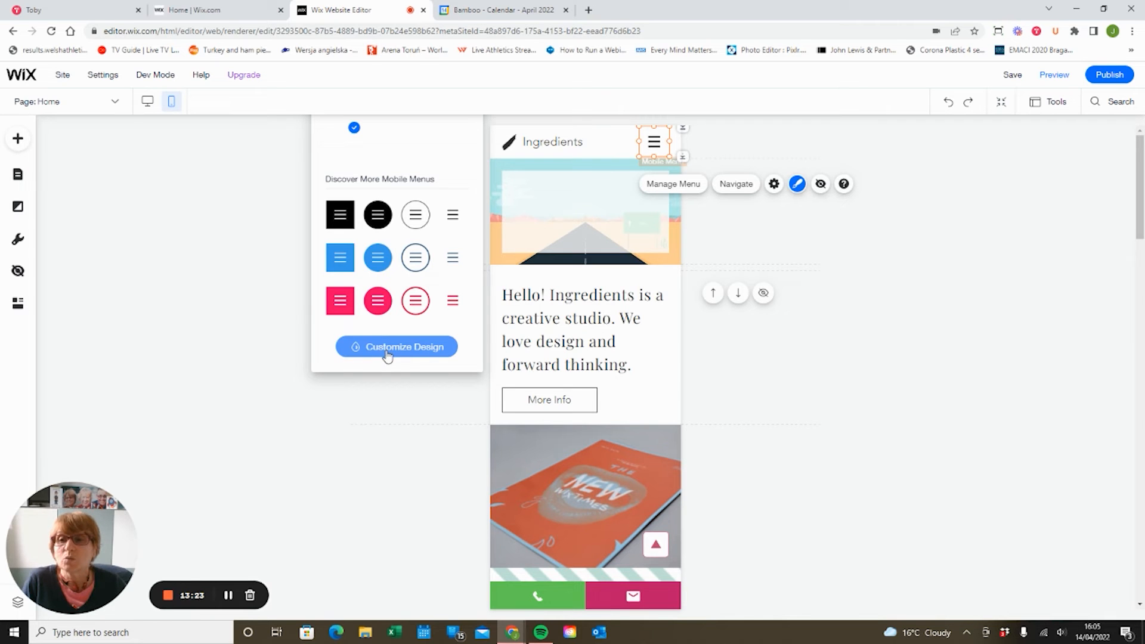
click(411, 304)
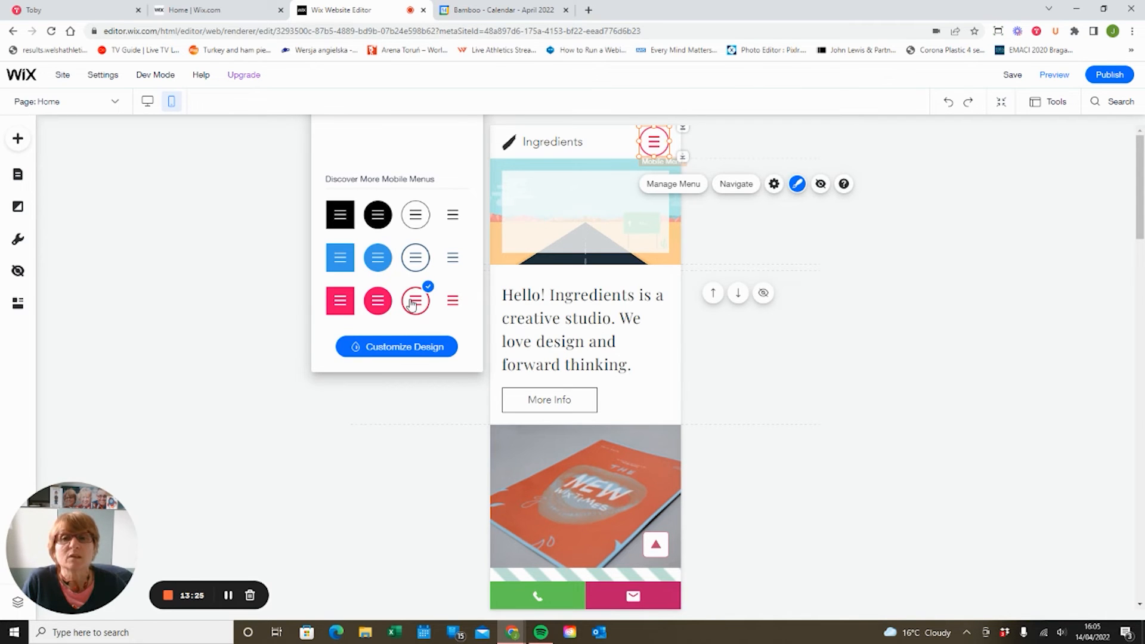
click(344, 307)
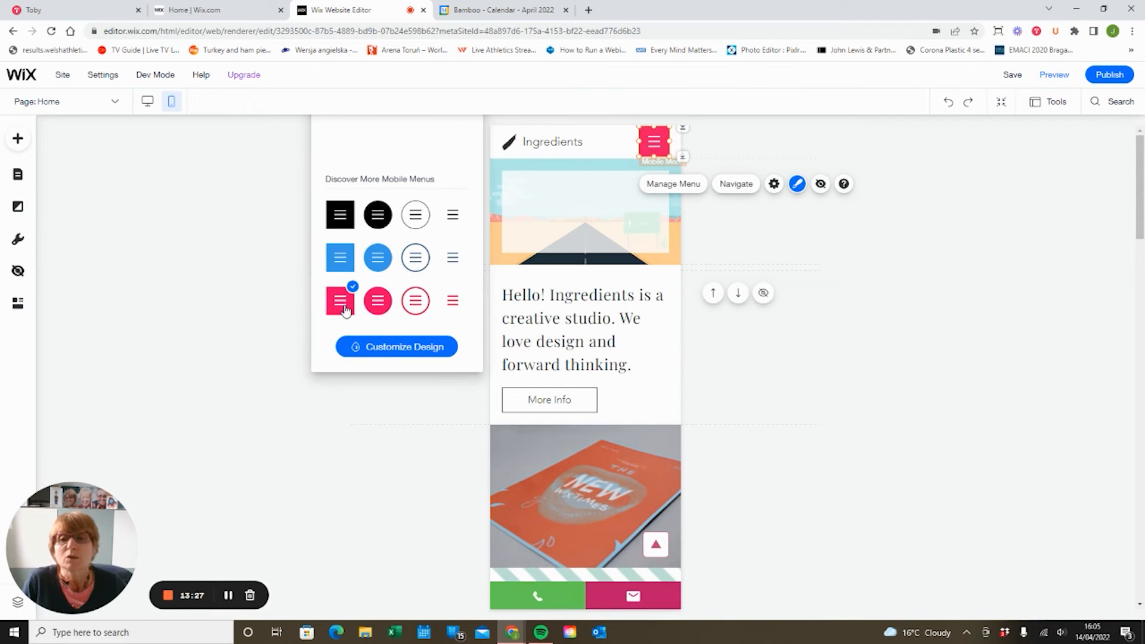
Customize the mobile menu's open state by setting its menu background to the second-lightest blue theme color
click(378, 346)
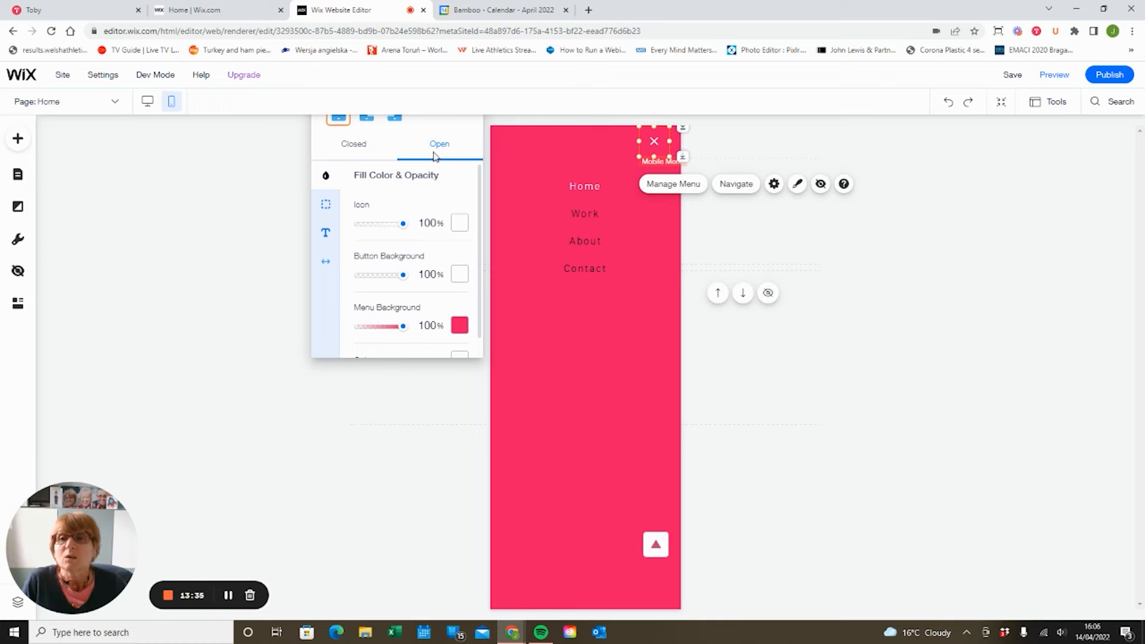
click(355, 152)
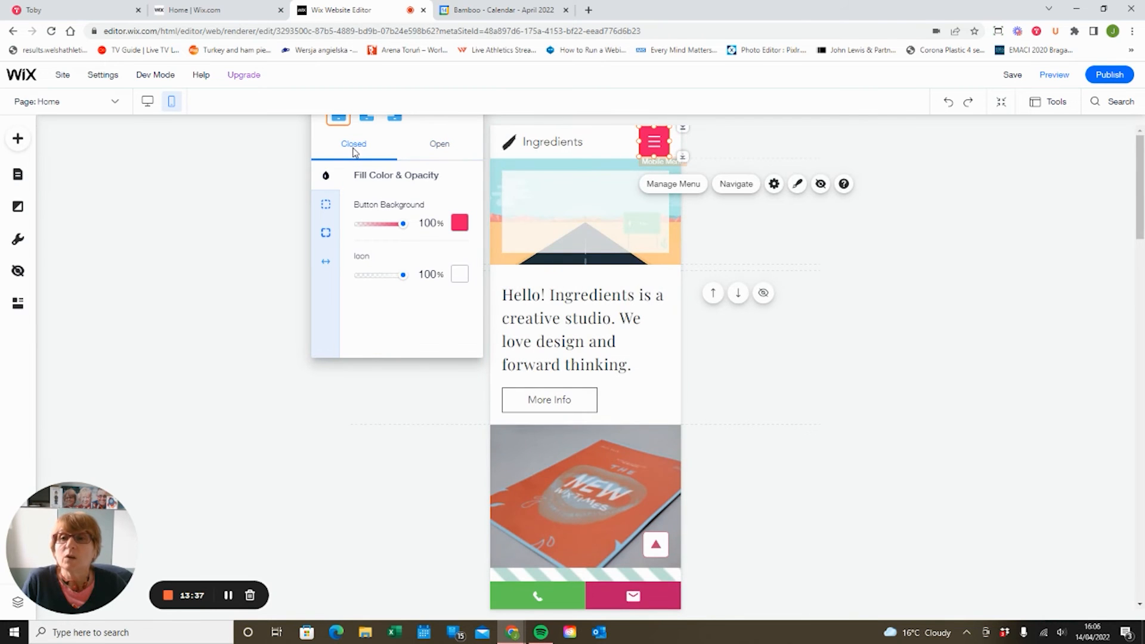
click(438, 149)
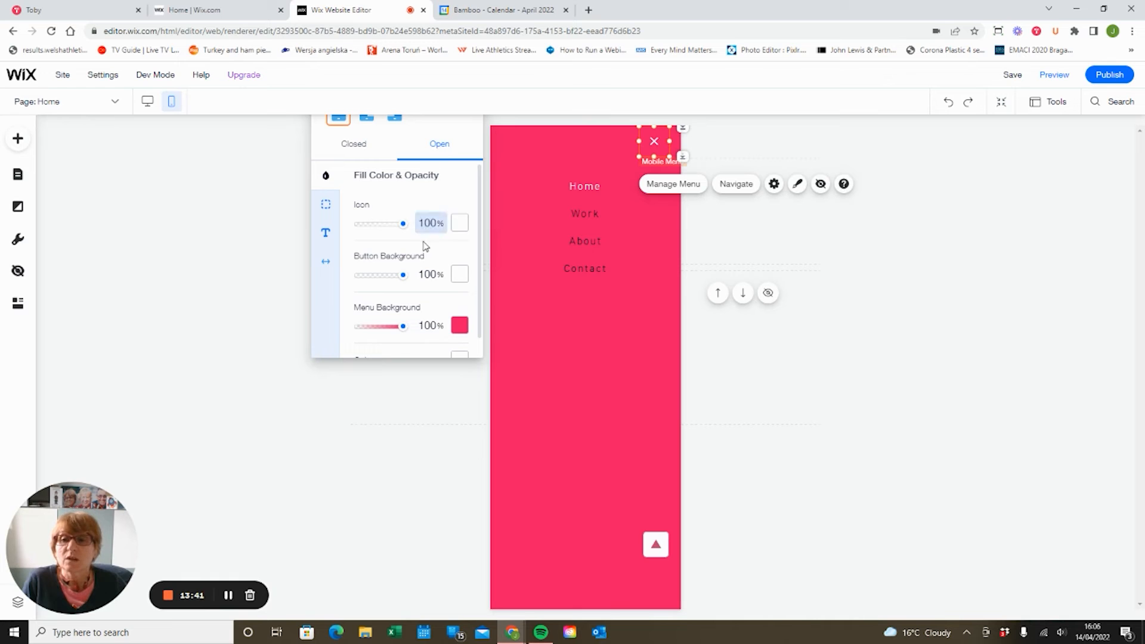
click(458, 326)
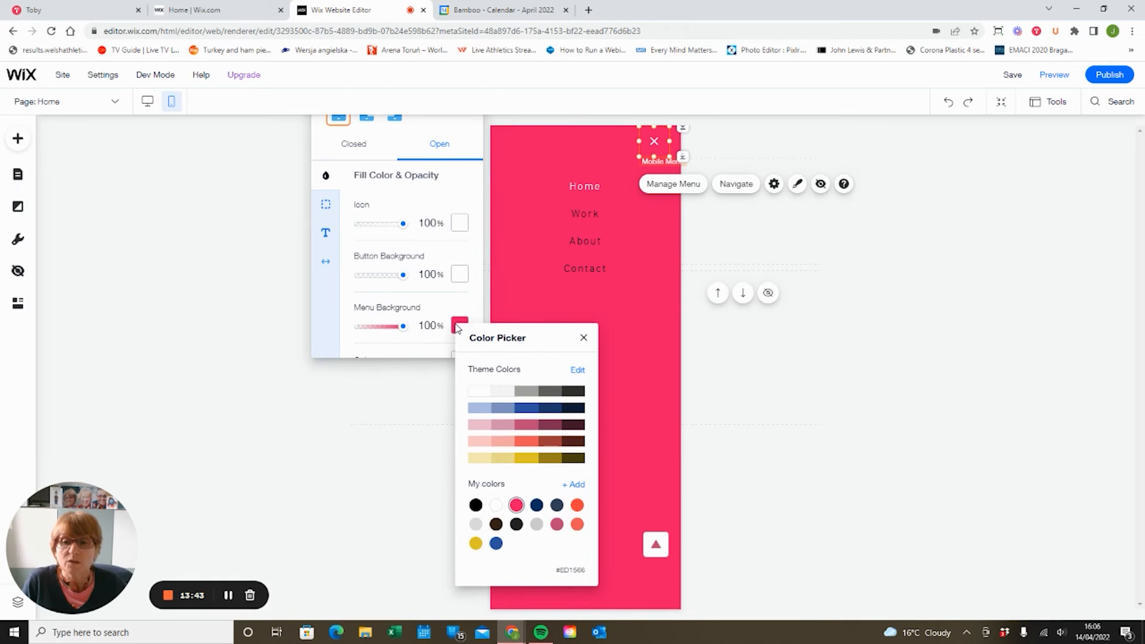
click(505, 412)
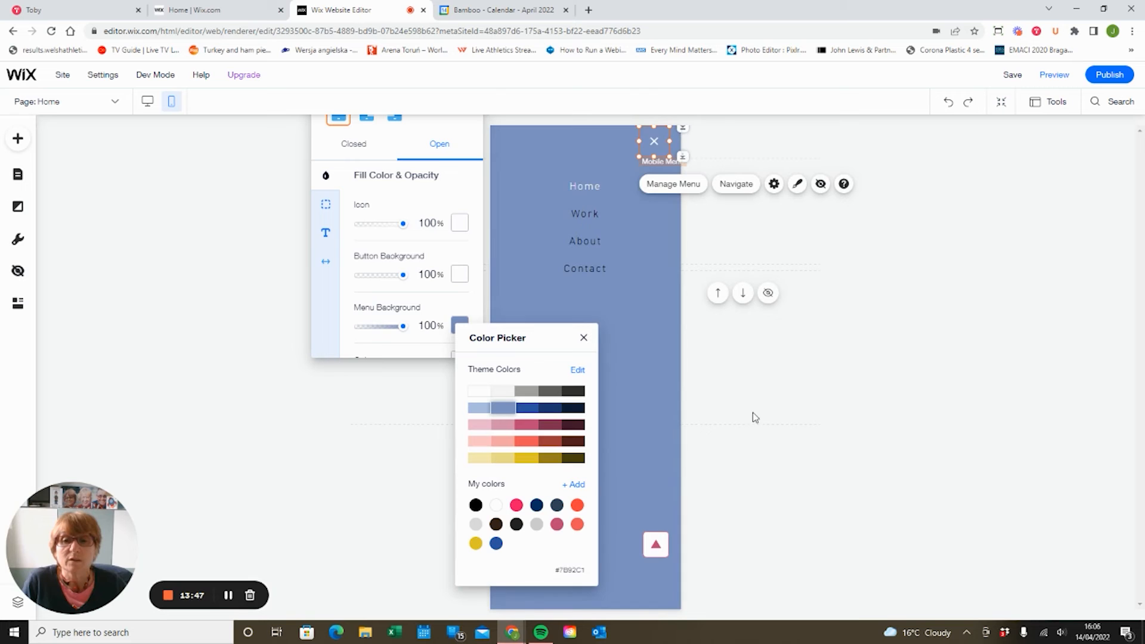
click(585, 338)
click(921, 428)
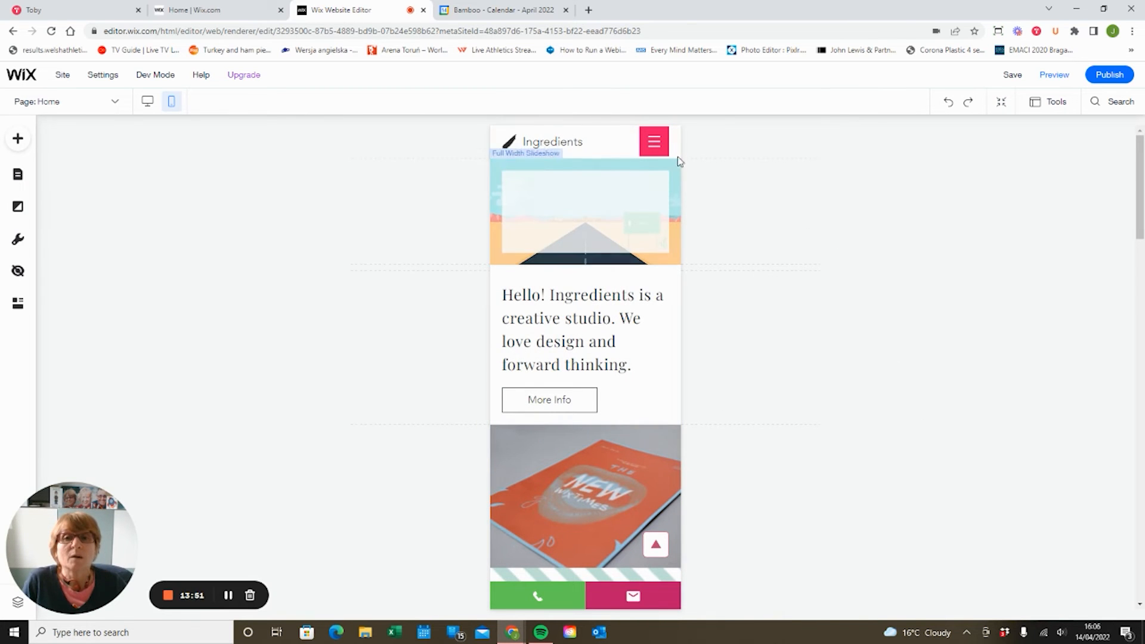
Review the mobile menu's custom design in its closed and open states, and close the design settings
click(659, 144)
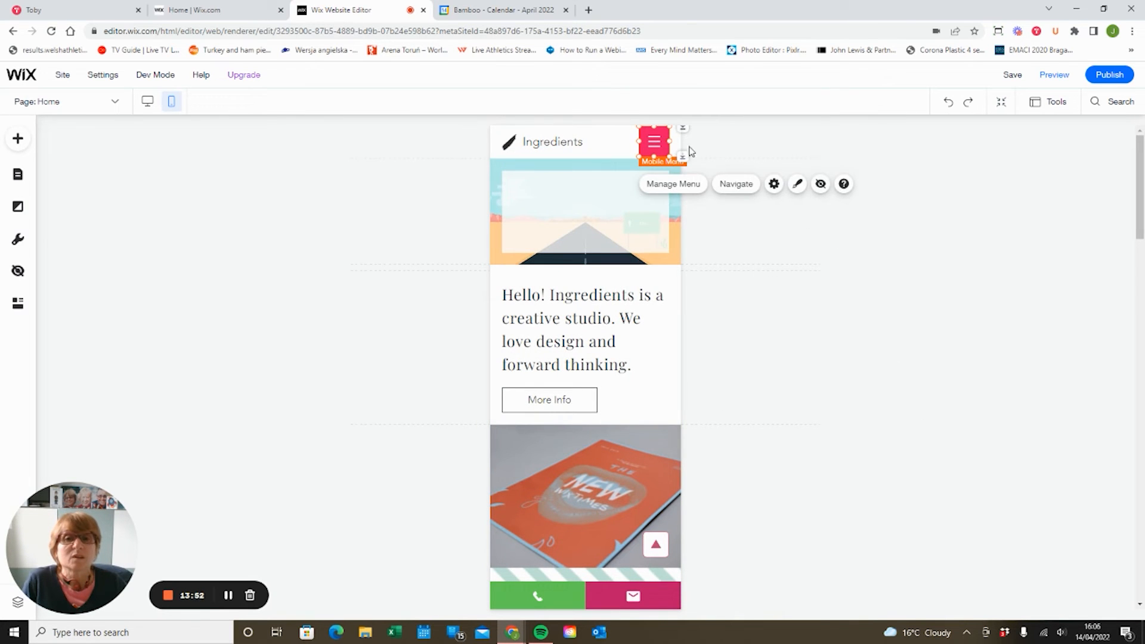
click(797, 184)
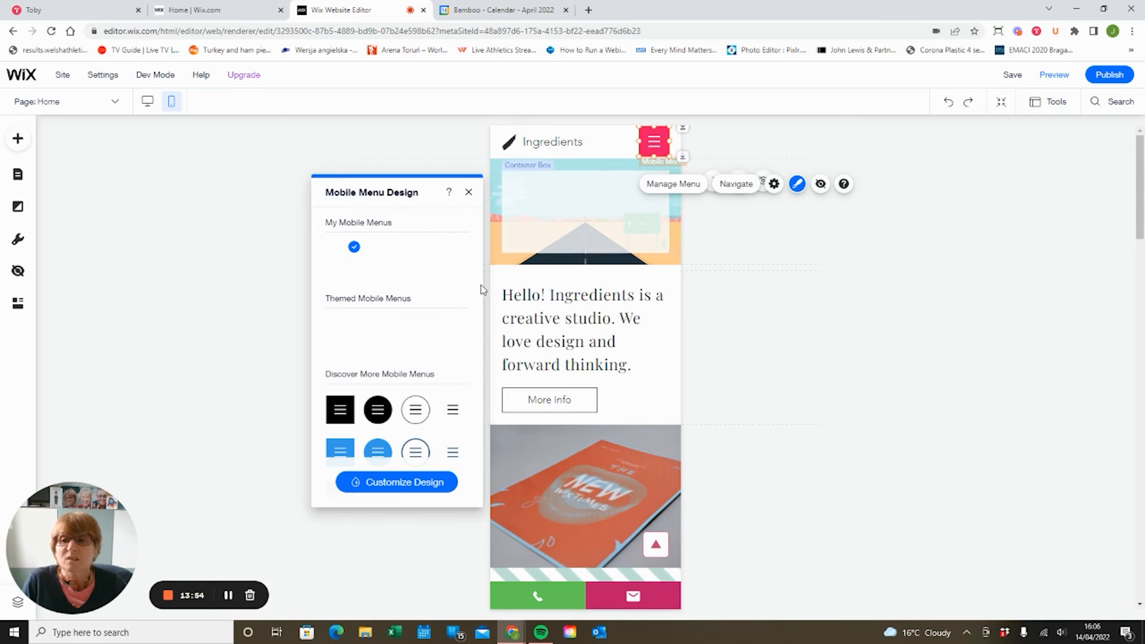
click(396, 482)
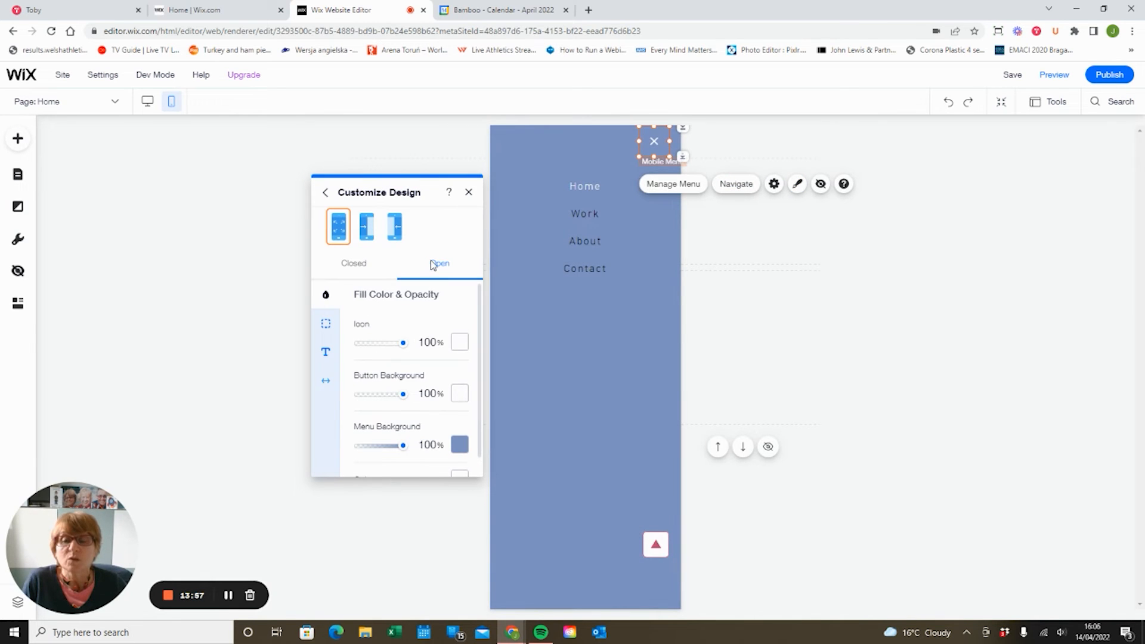
scroll(434, 294, down, 1)
click(355, 267)
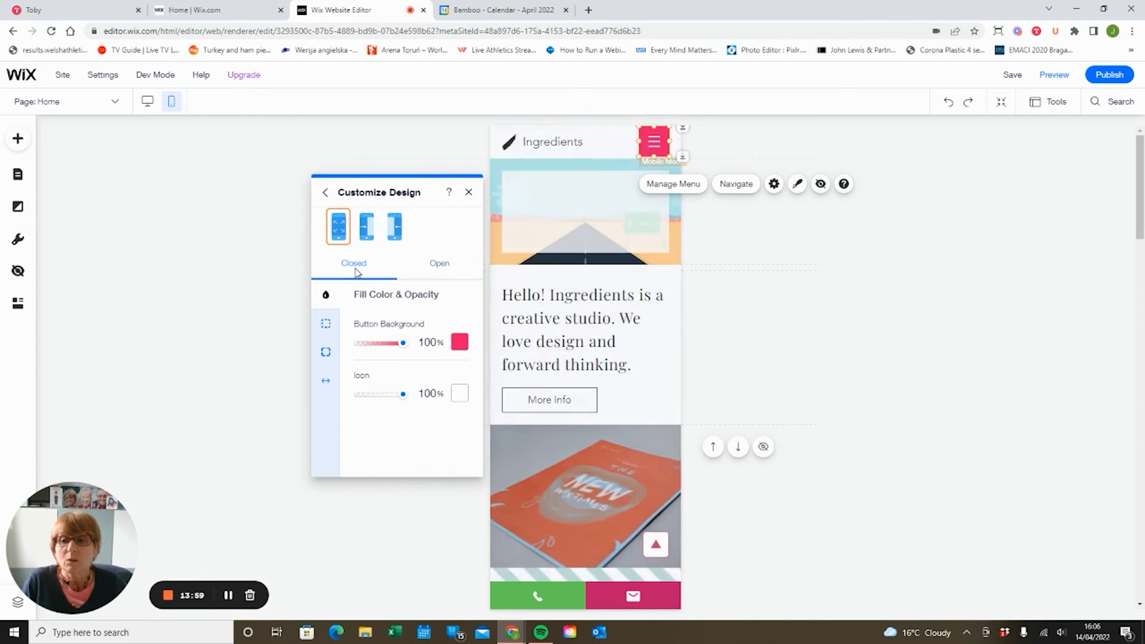
click(438, 268)
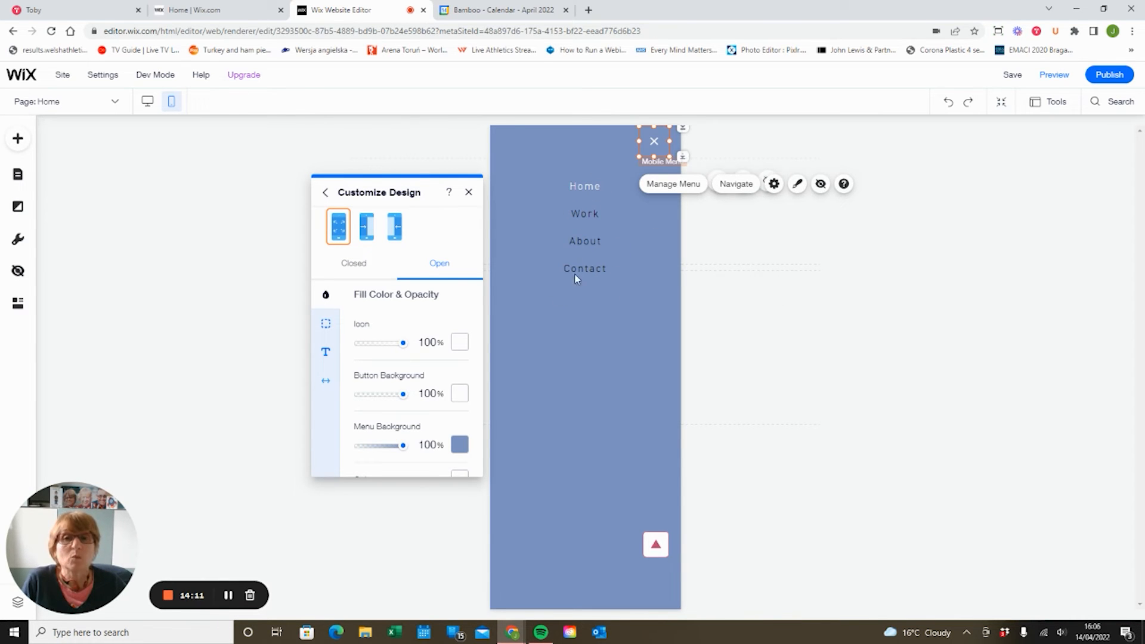
click(470, 194)
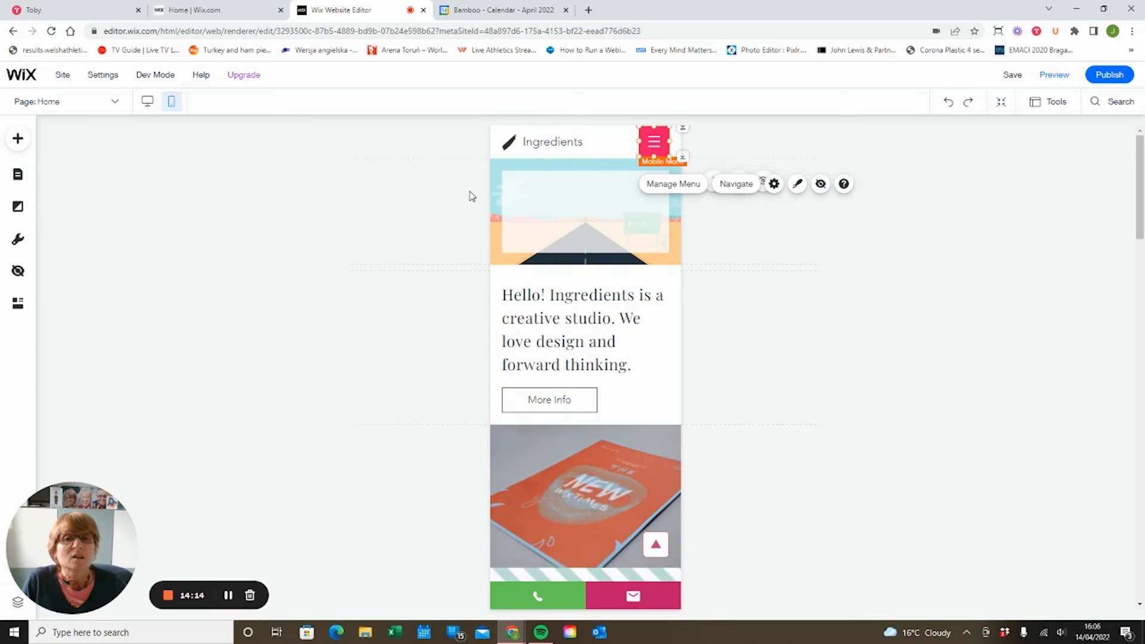
Update to the new mobile menu and apply the black staggered three-line design to its icon
click(229, 595)
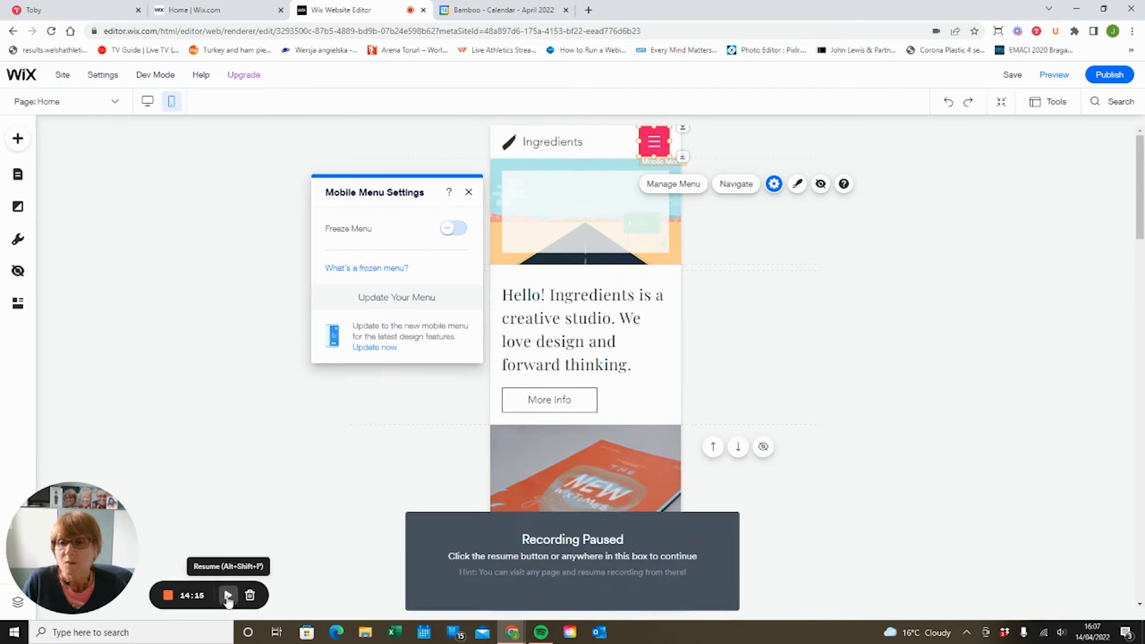
click(229, 595)
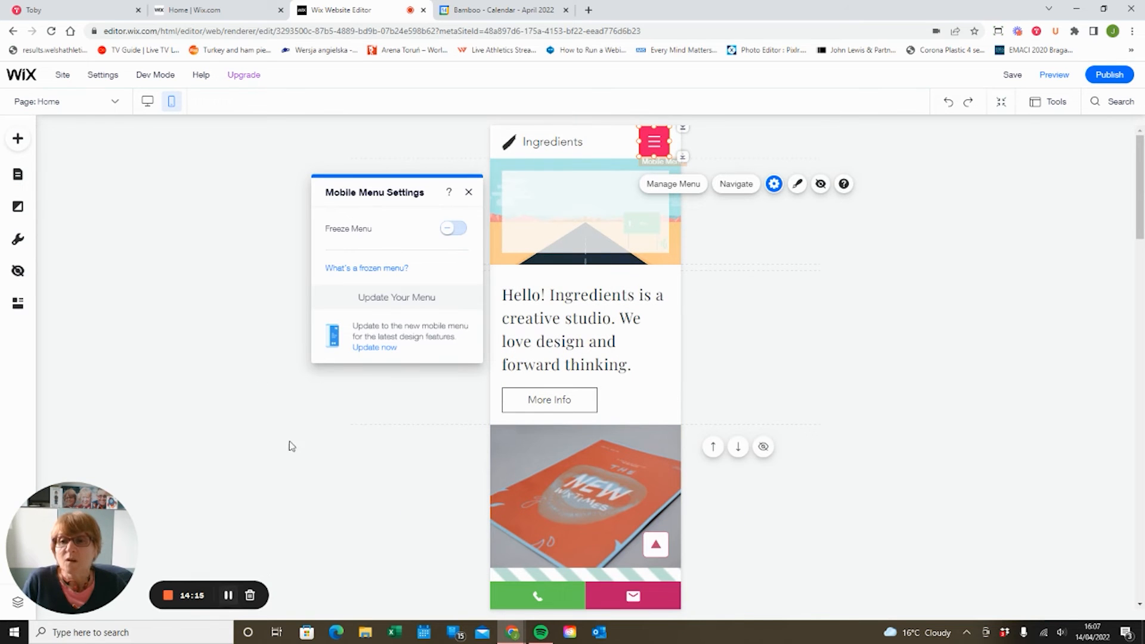
click(375, 347)
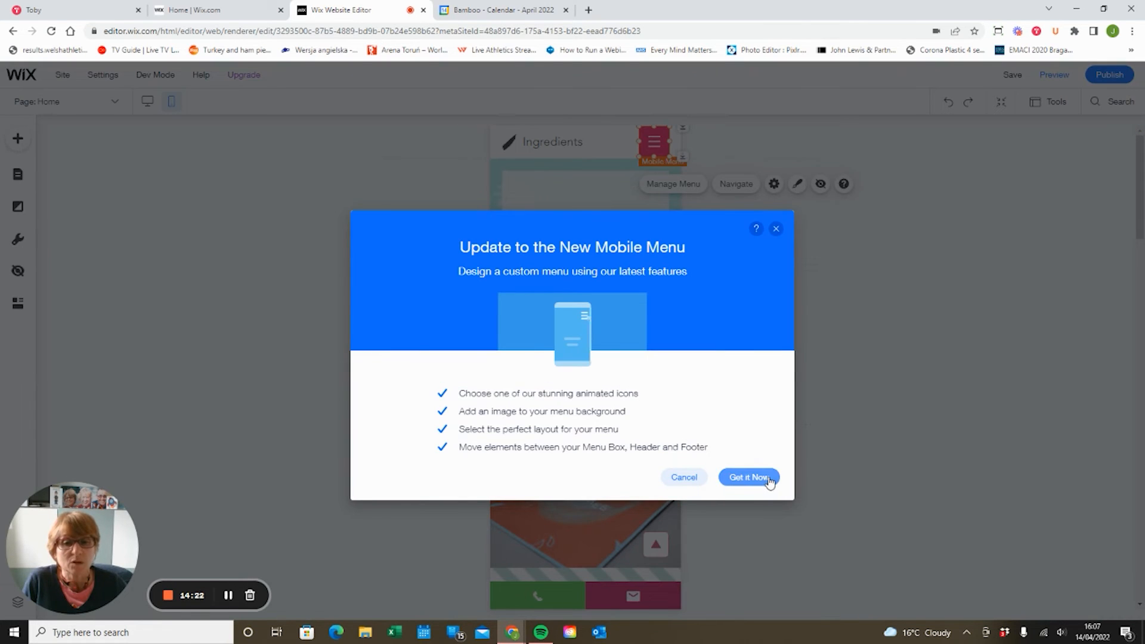
click(749, 477)
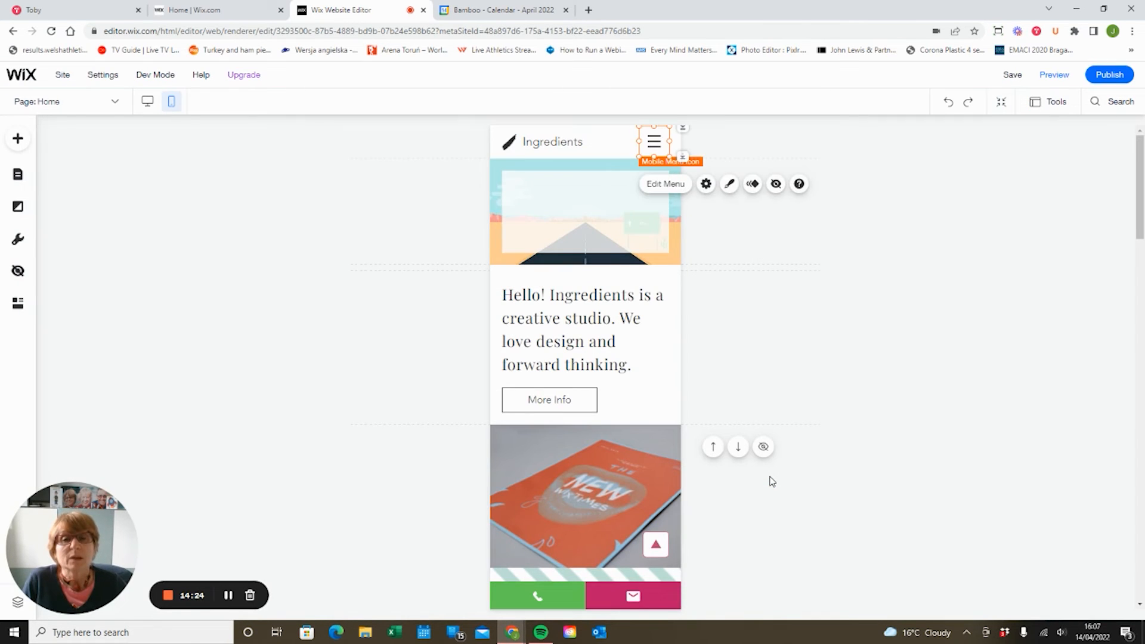
click(729, 184)
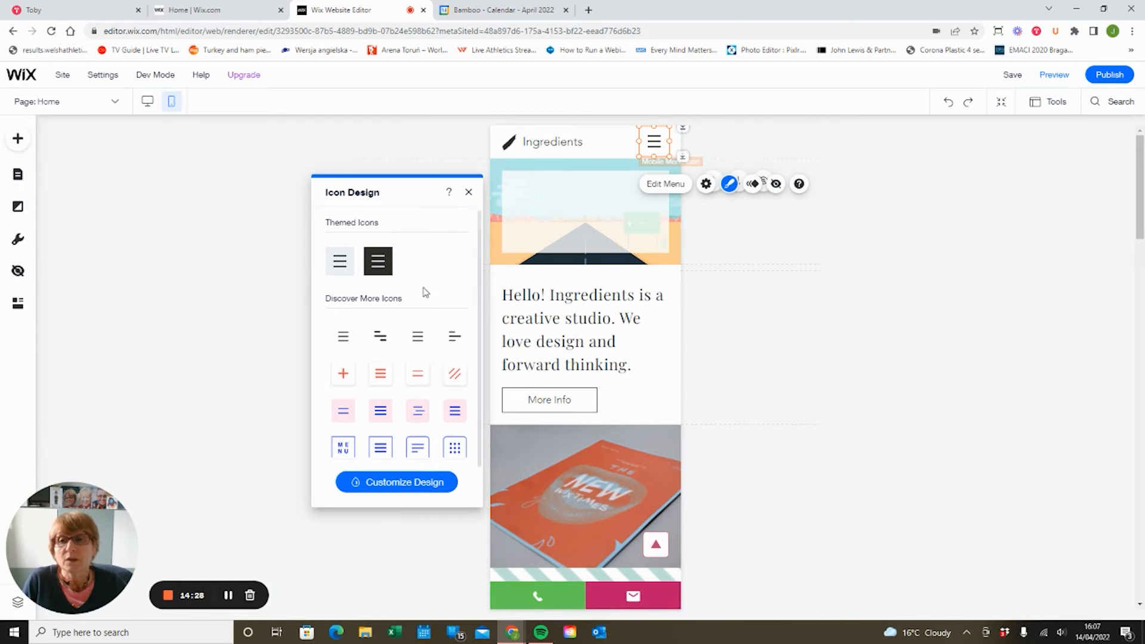
click(385, 338)
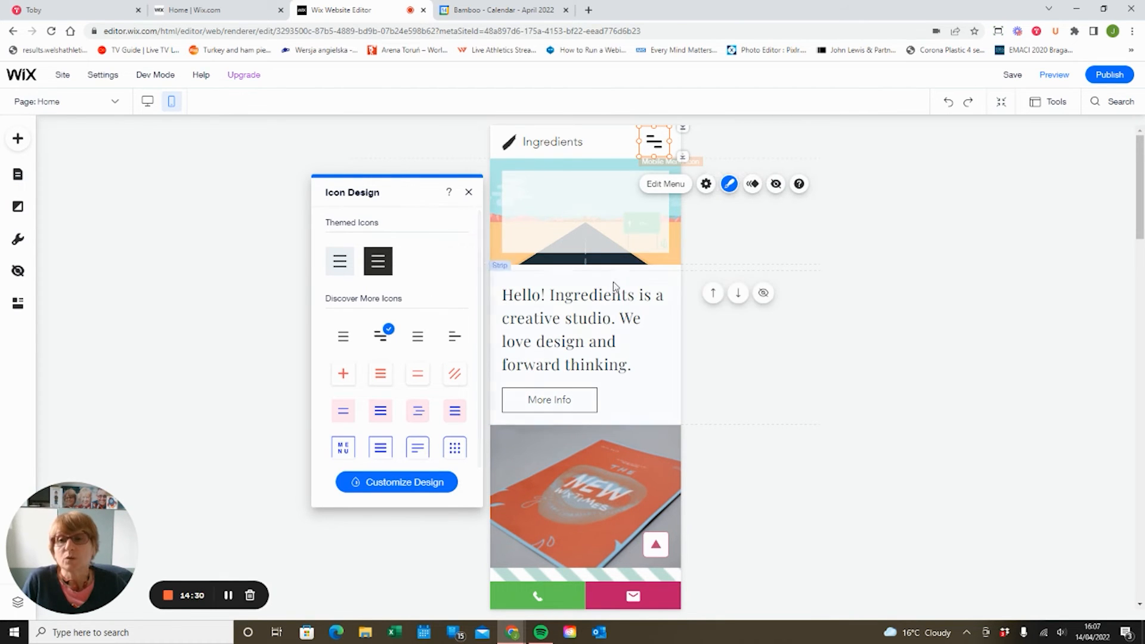
Check the new menu's freeze setting and the icon's customization options for the closed and open states
click(706, 185)
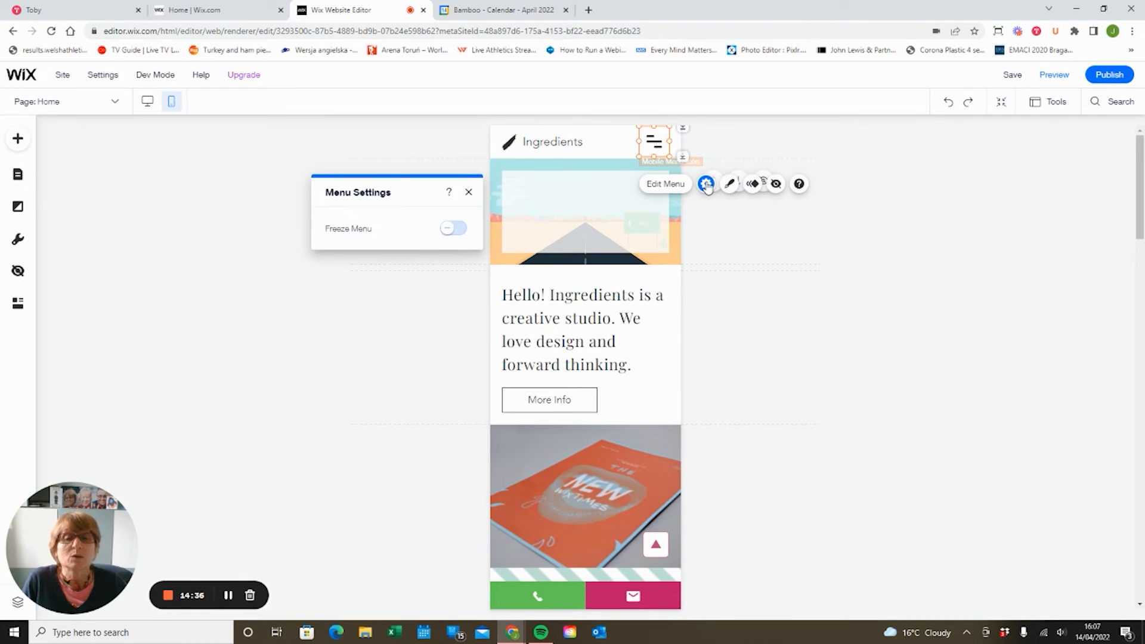
click(729, 183)
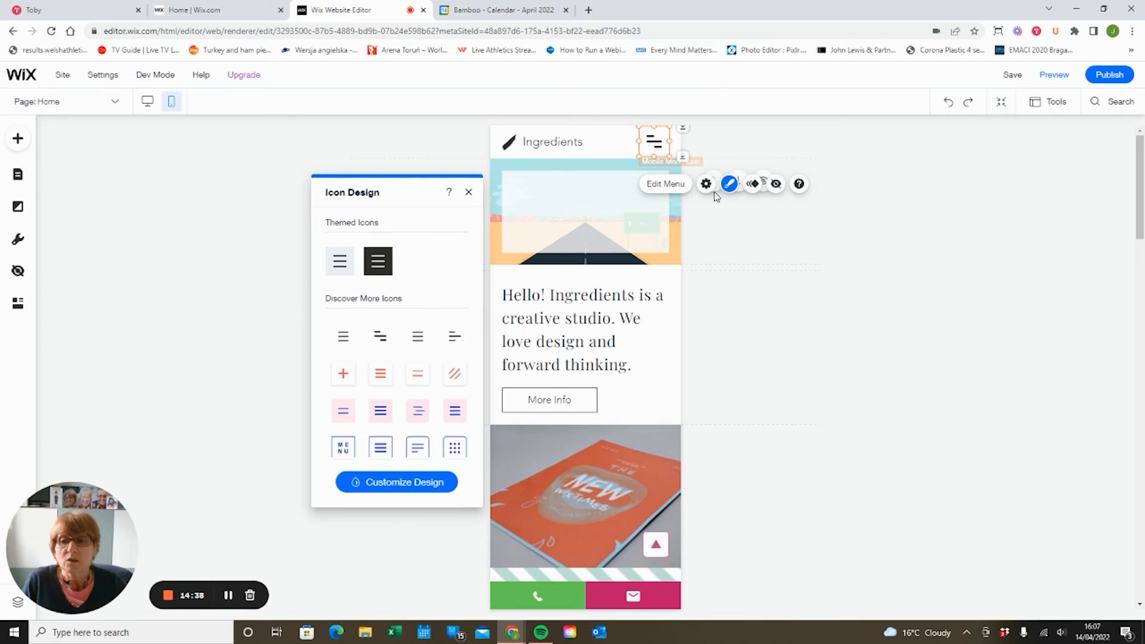
click(407, 489)
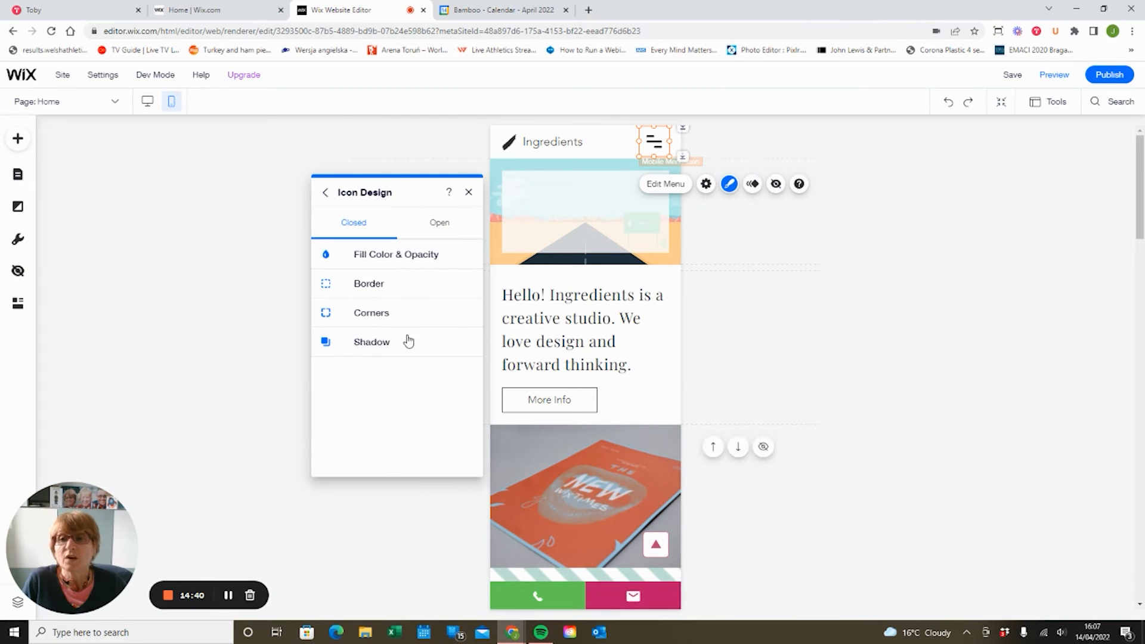
click(440, 225)
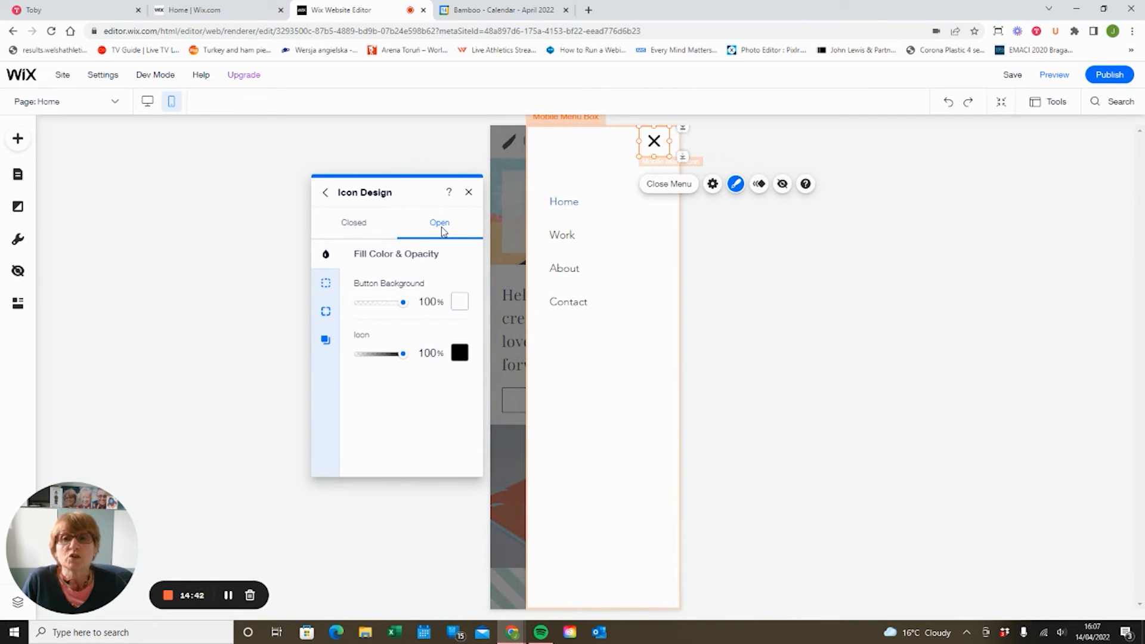
Narrow the list of links in the open mobile menu slightly, and dismiss the tip about moving elements
click(568, 218)
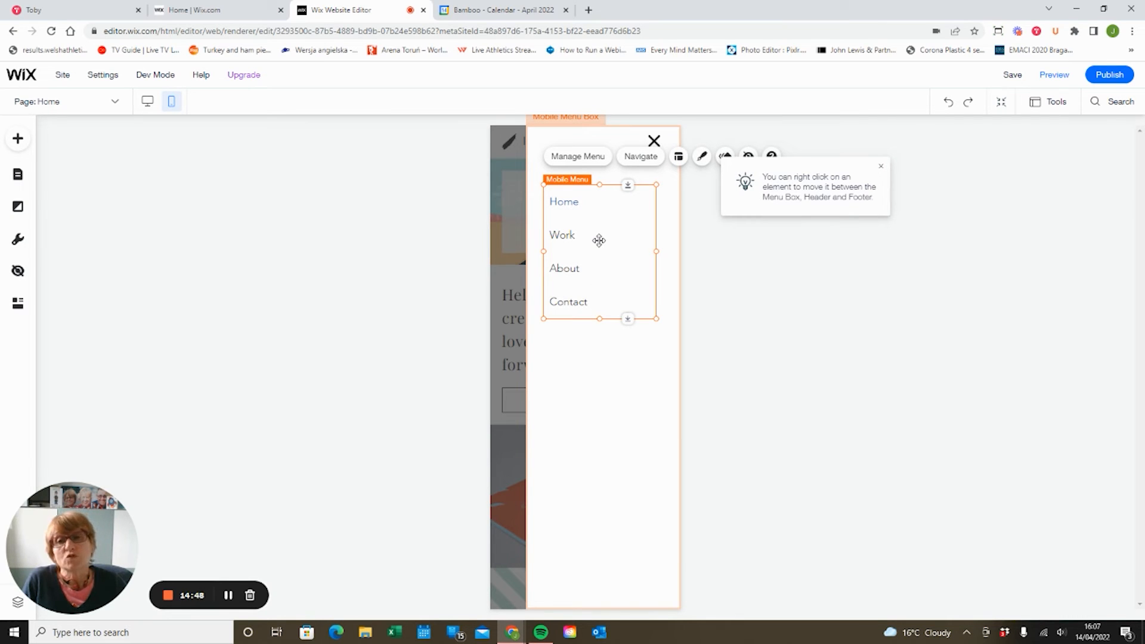
mouse_move(656, 252)
mouse_down()
mouse_move(560, 248)
mouse_move(667, 253)
mouse_move(653, 253)
mouse_up()
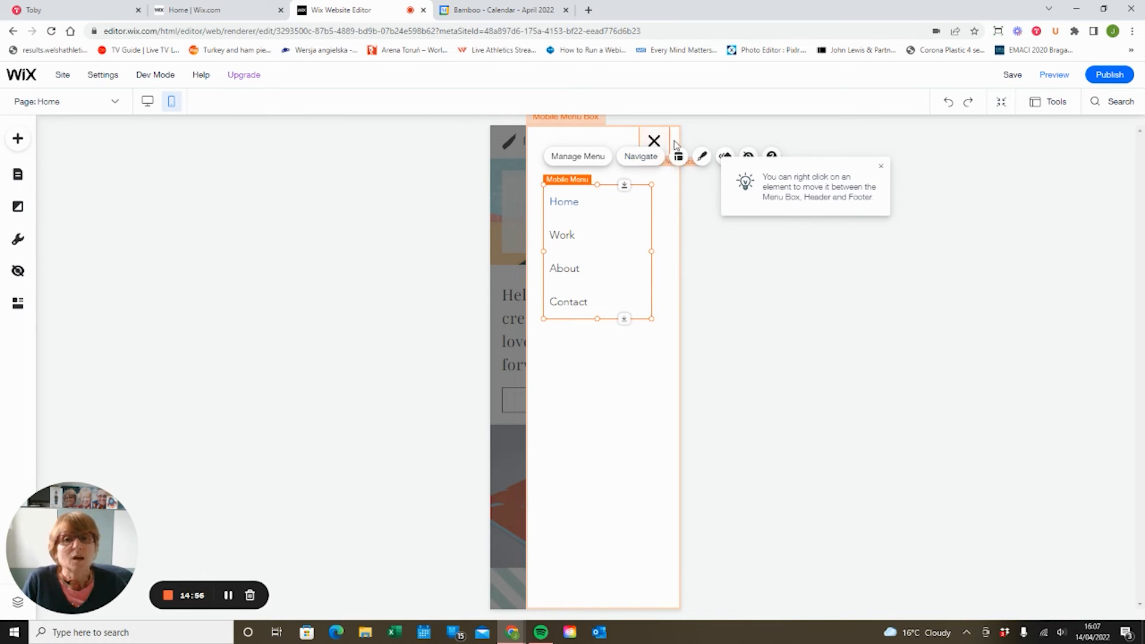
click(764, 284)
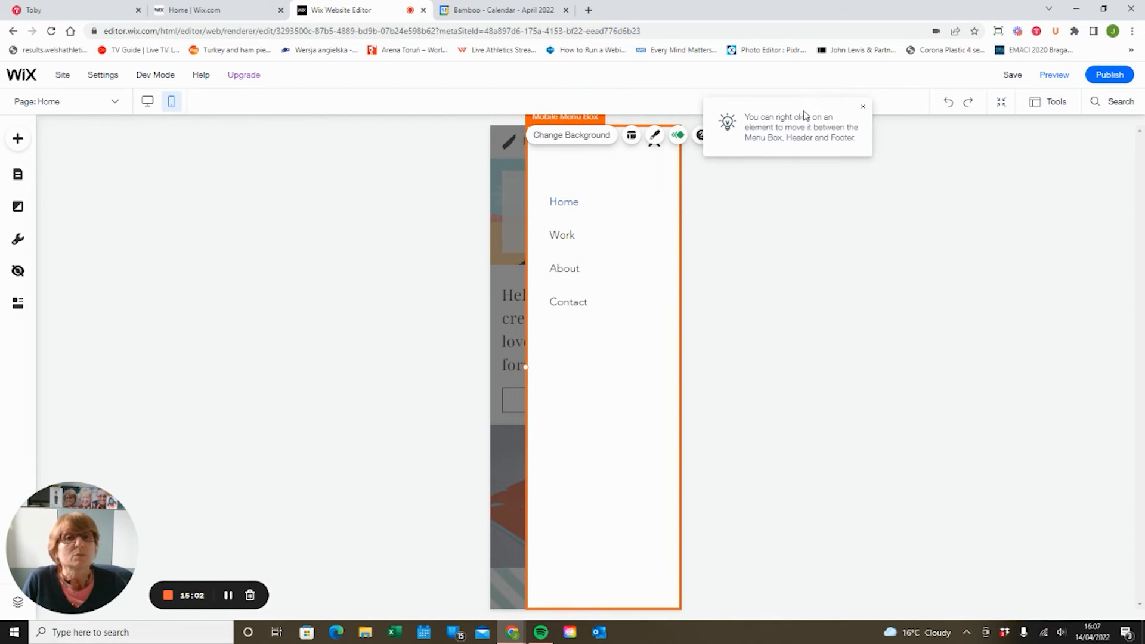
click(863, 111)
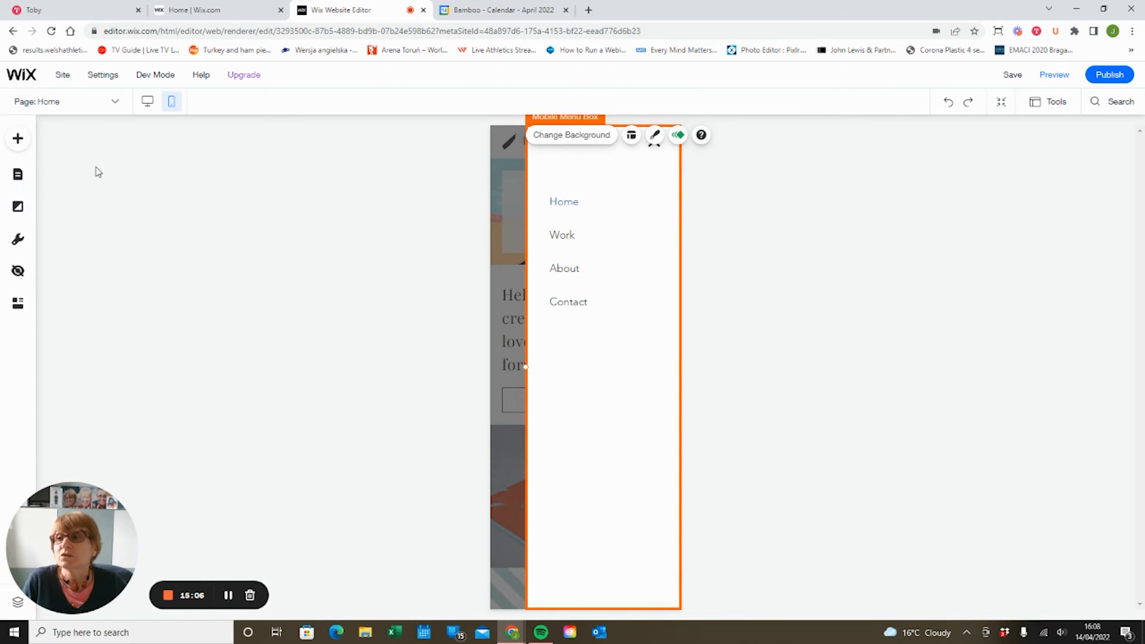
Open the Project 1 page and check which site areas the header logo can be moved to
click(18, 173)
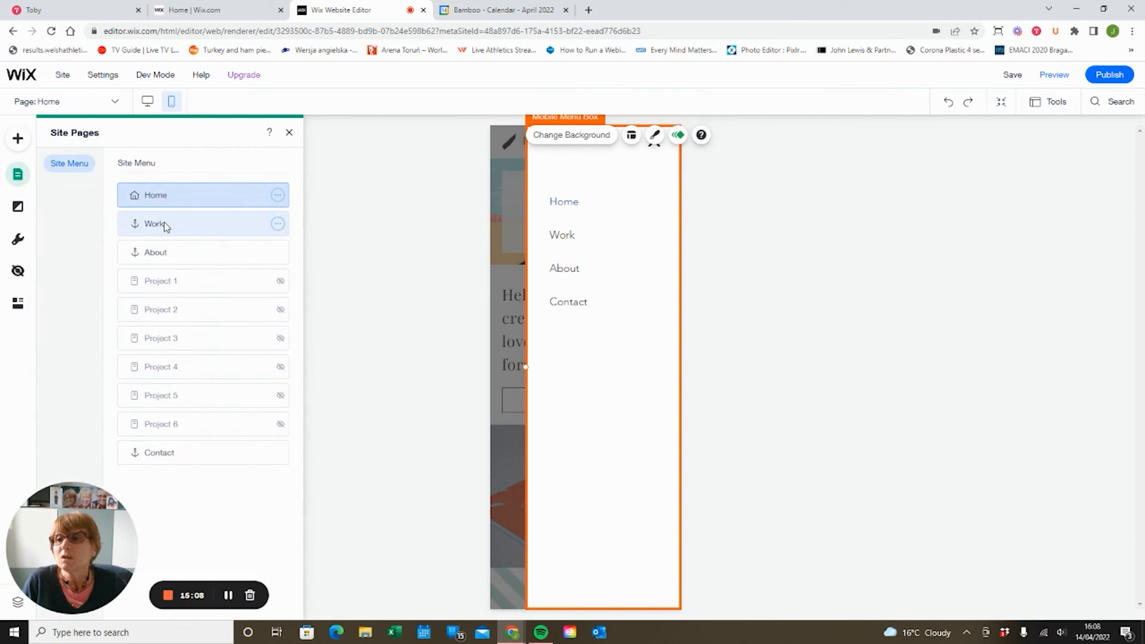
click(176, 281)
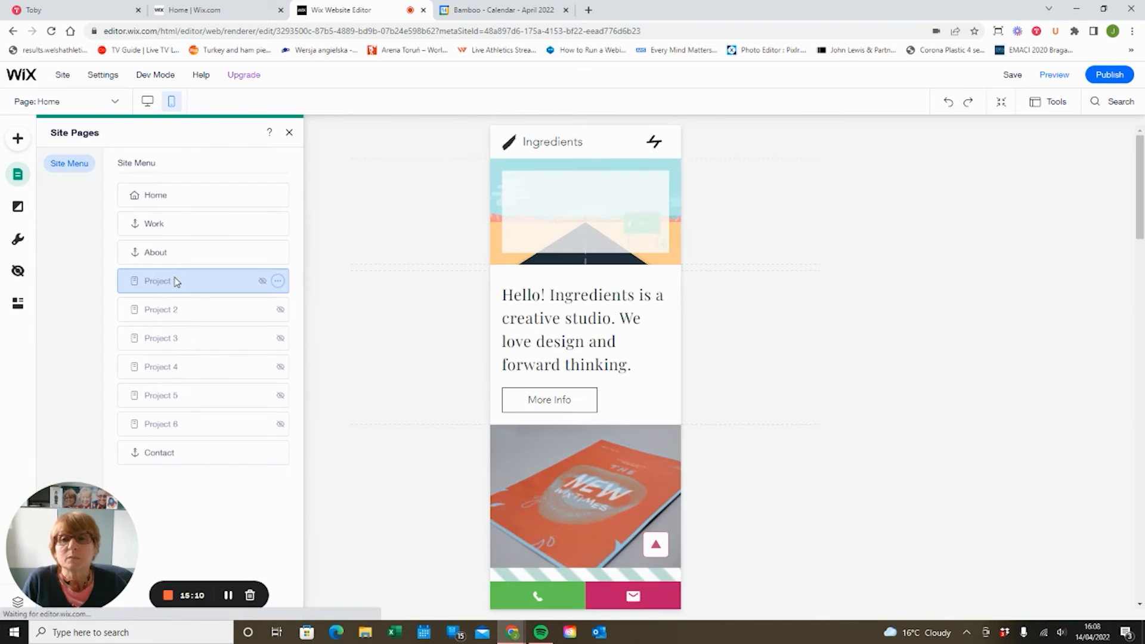
click(506, 145)
right_click(508, 142)
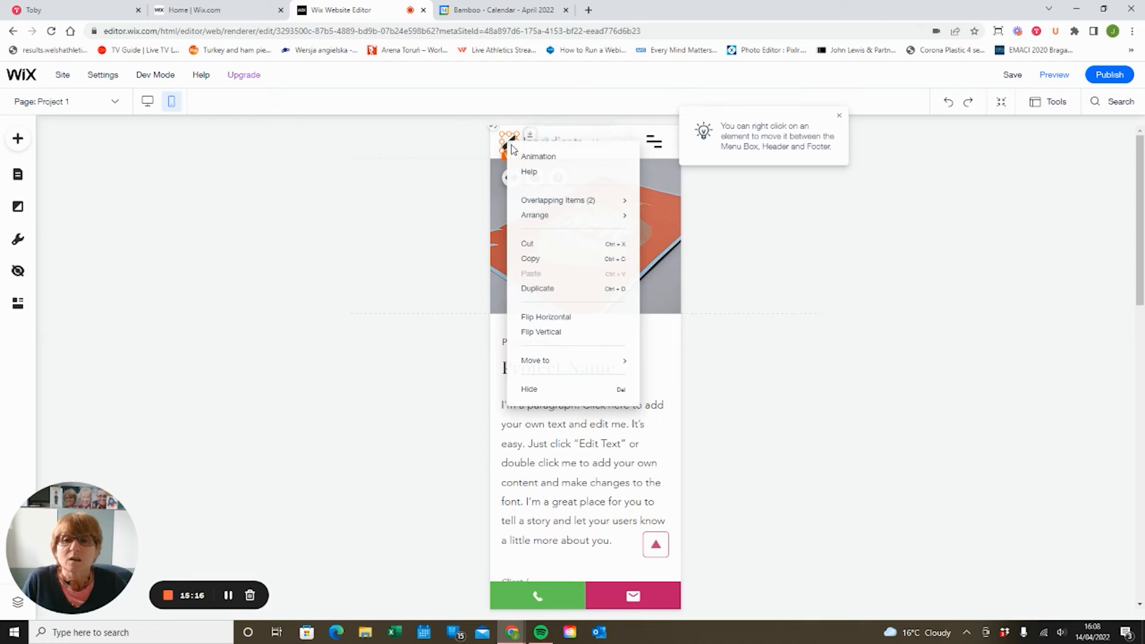
mouse_move(542, 361)
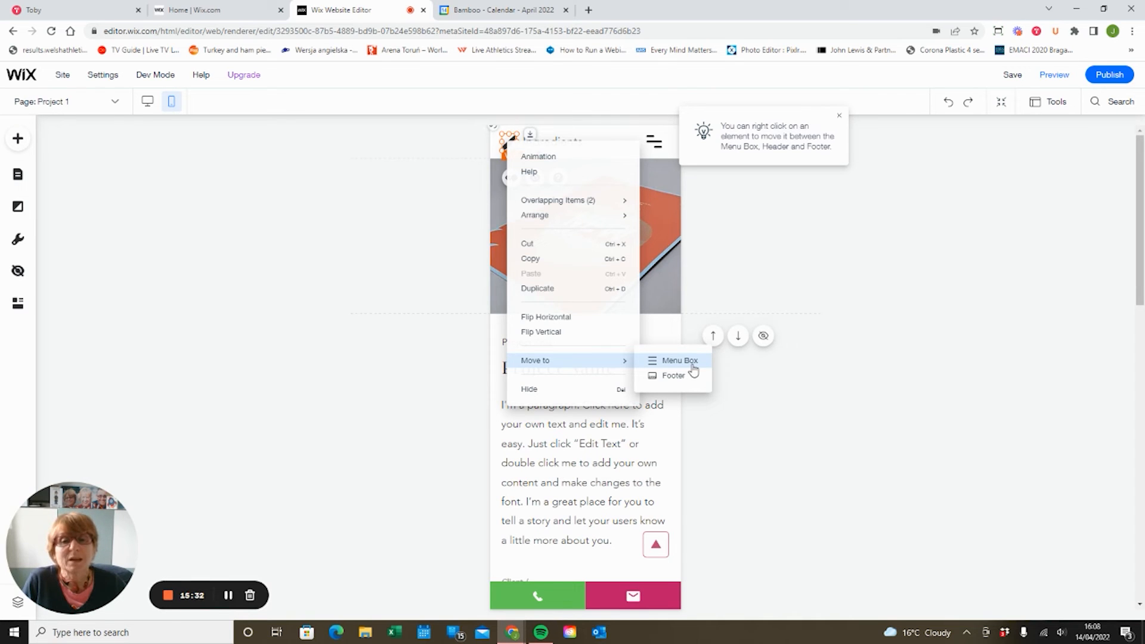
click(358, 192)
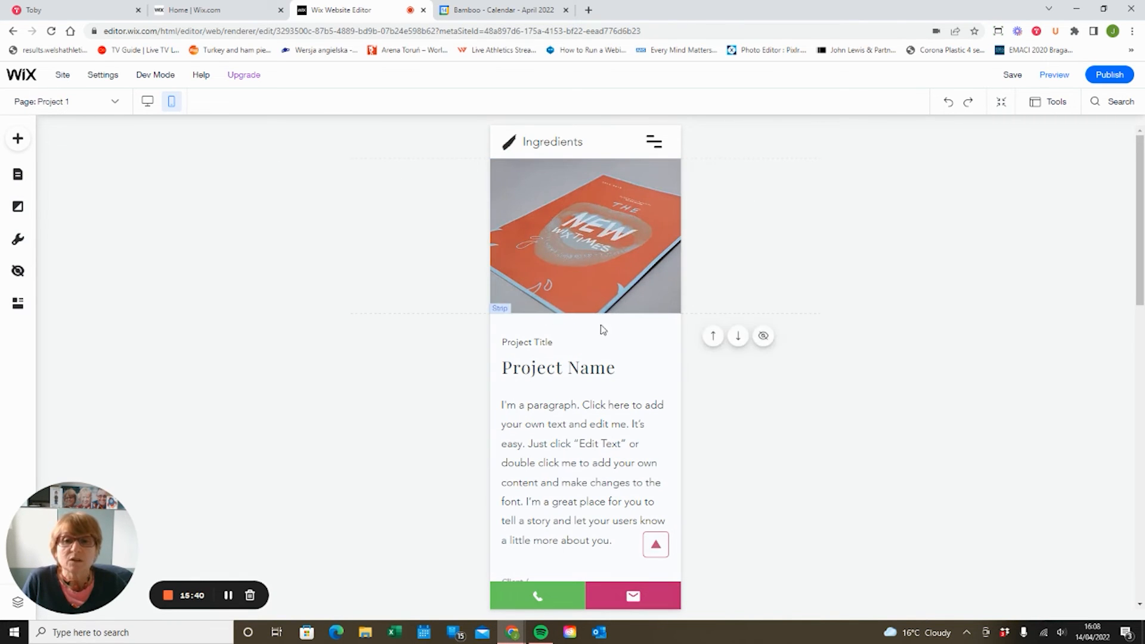
Examine the strips of the Project 1 page and move the image strip below the project details strip
click(625, 279)
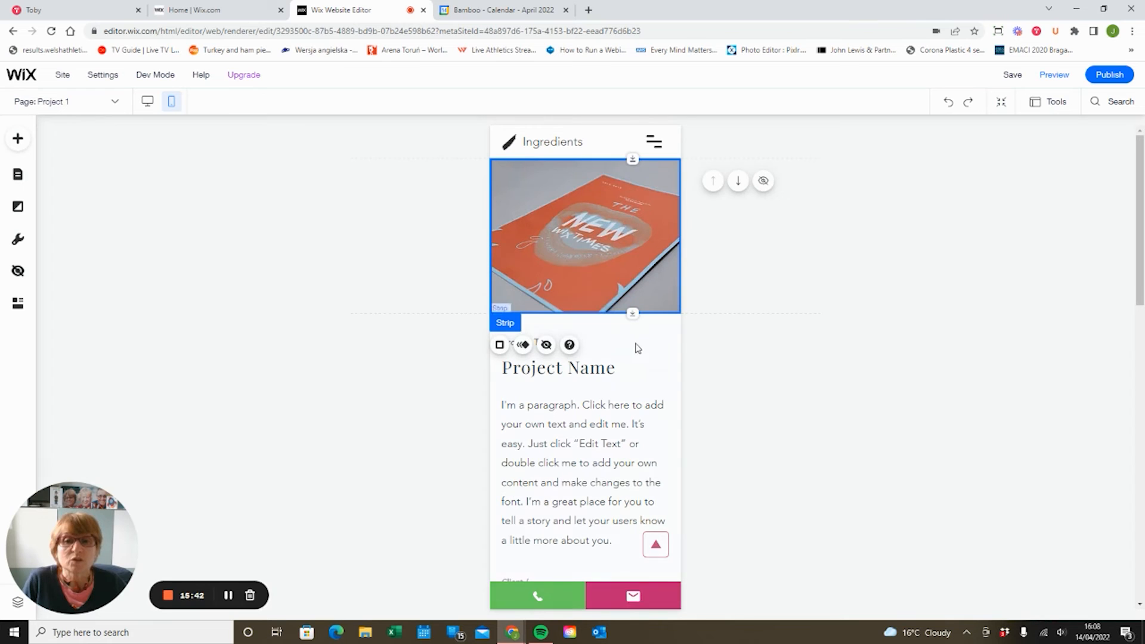
click(663, 332)
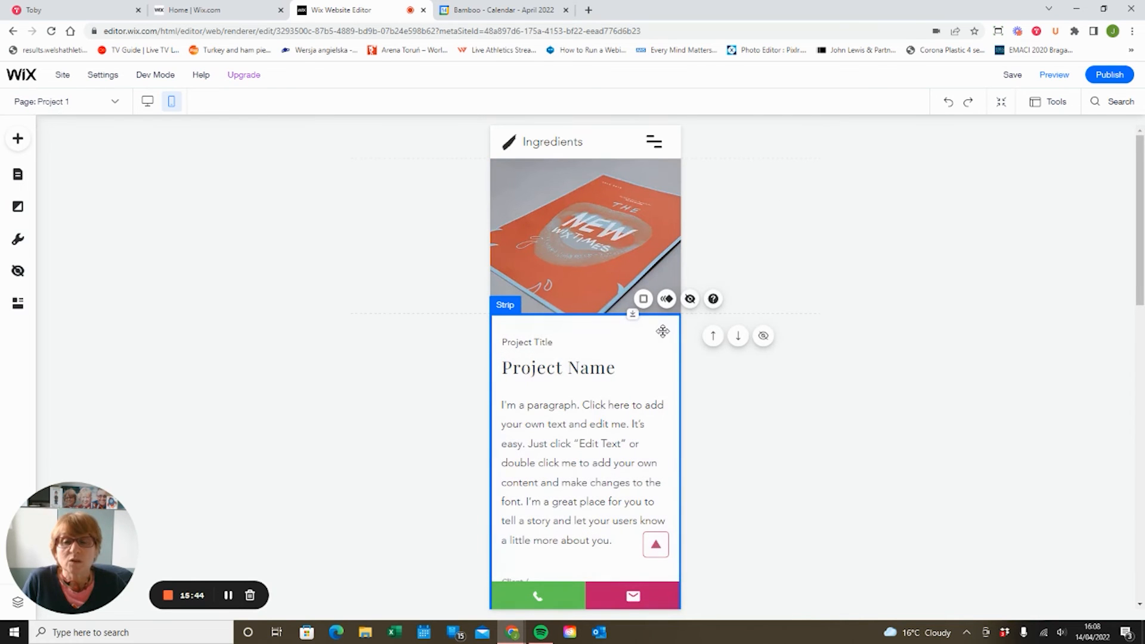
scroll(663, 331, down, 6)
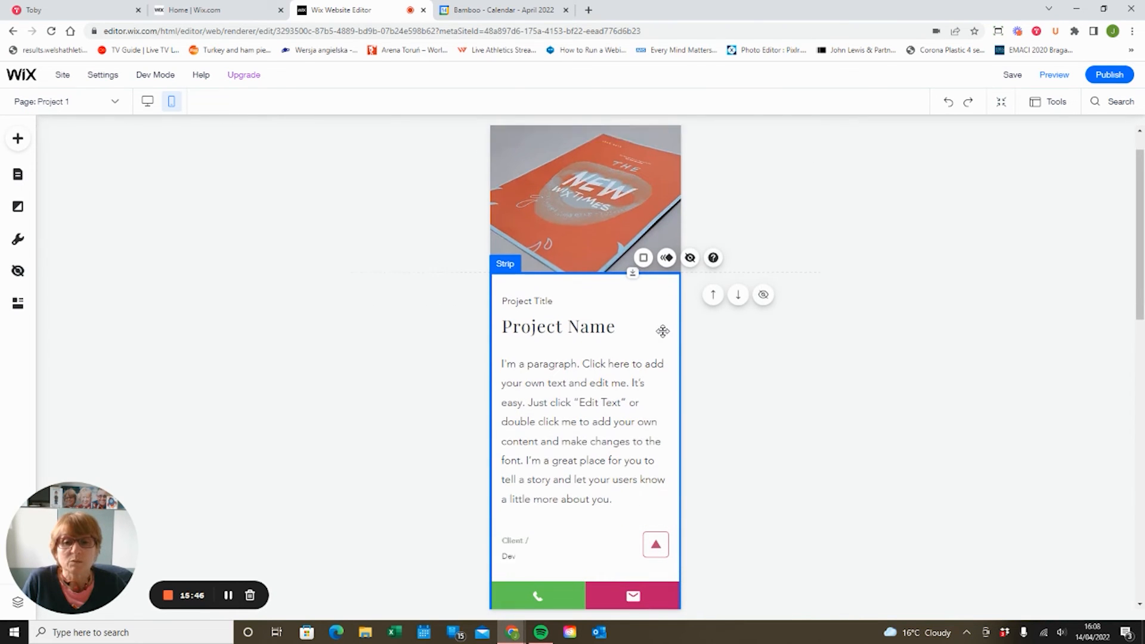
scroll(663, 331, up, 6)
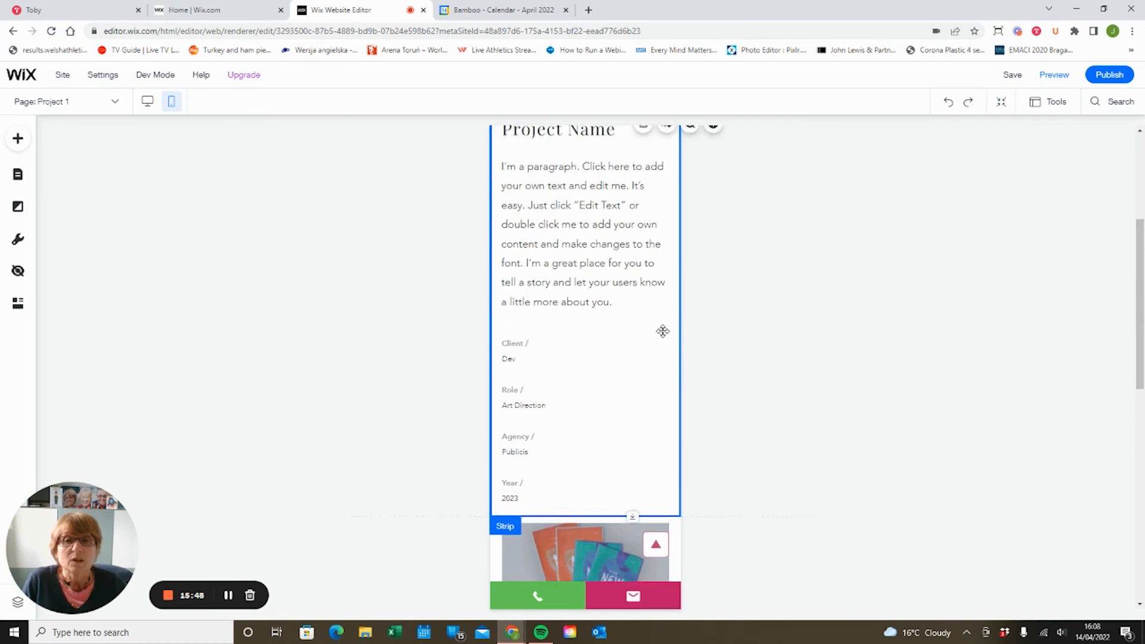
click(666, 225)
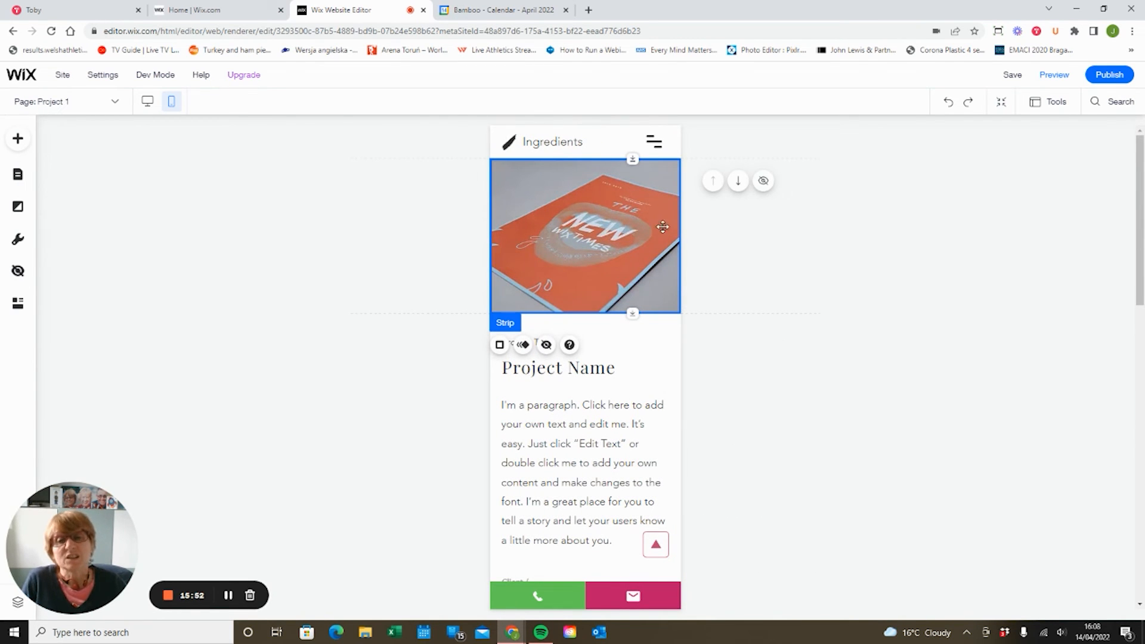
click(740, 182)
Check the image strip's new place above the gallery, and move it back above the project details strip
scroll(671, 295, down, 5)
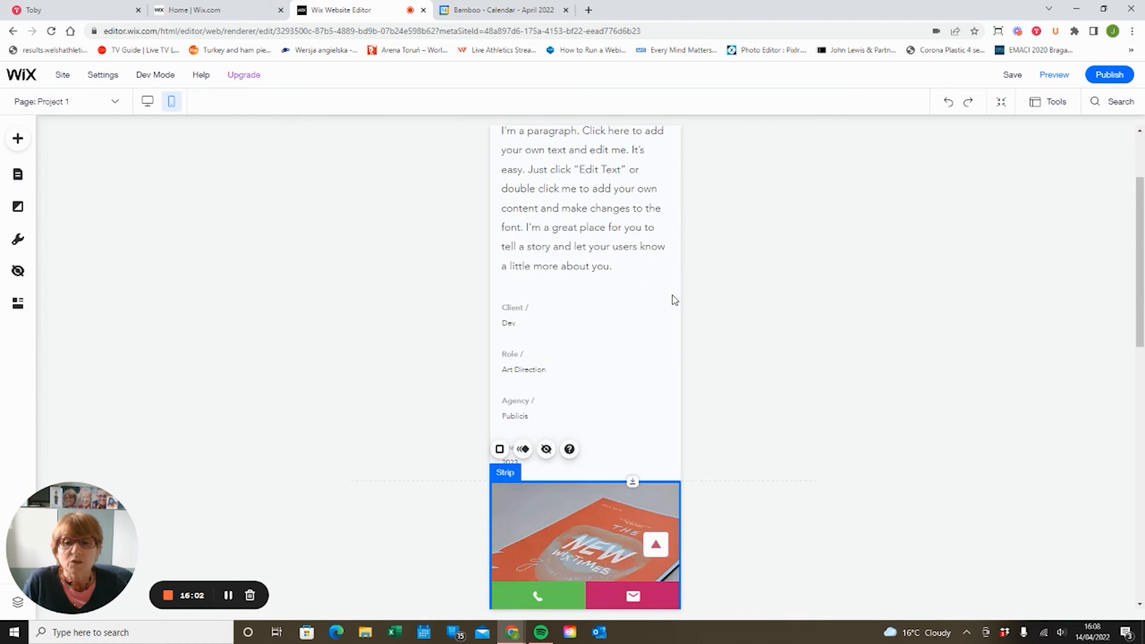
scroll(671, 295, down, 3)
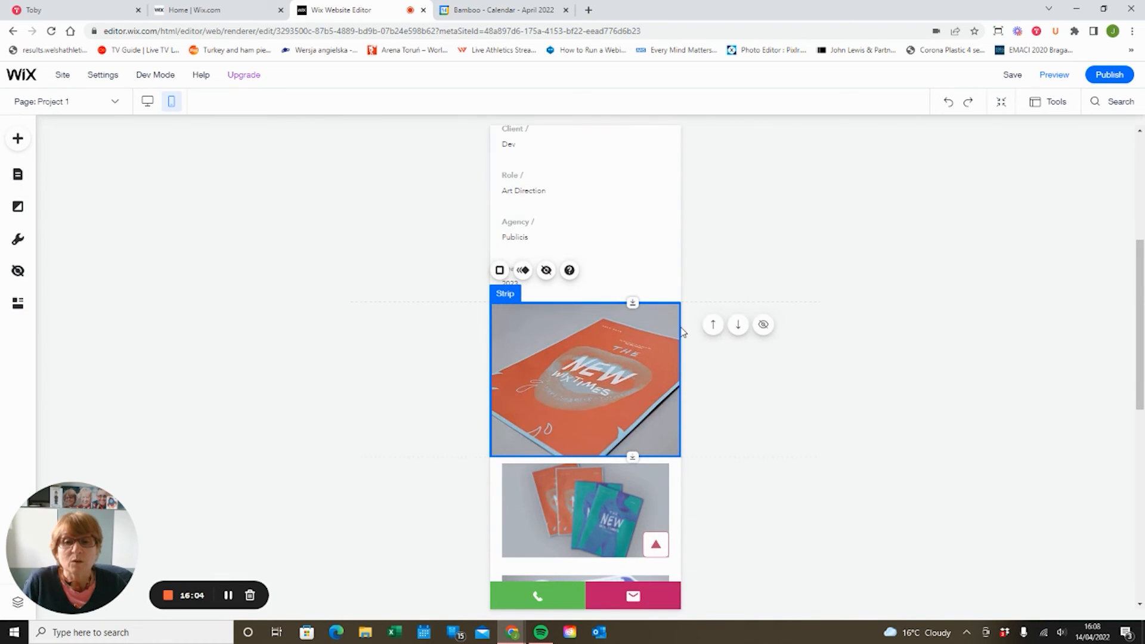
mouse_move(642, 347)
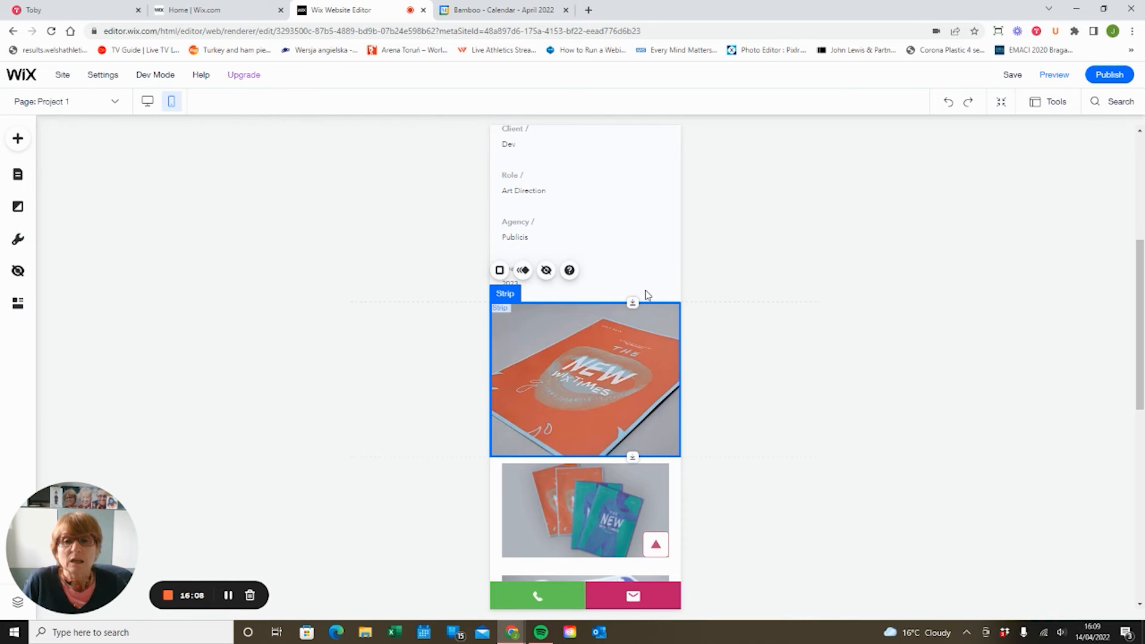
scroll(645, 290, down, 2)
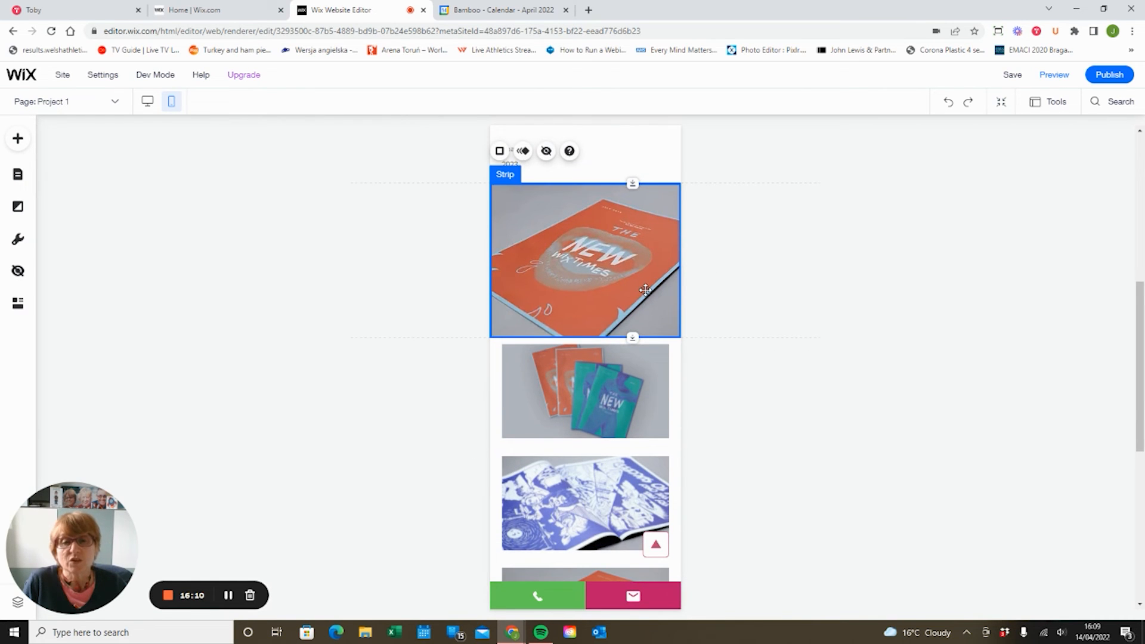
scroll(645, 290, up, 4)
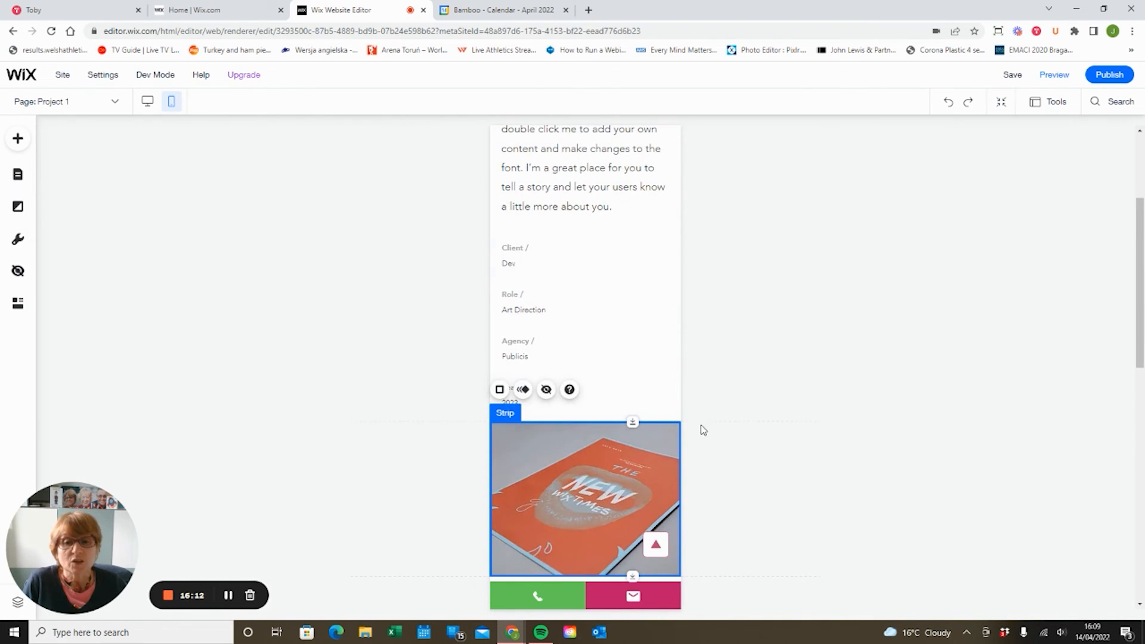
click(714, 444)
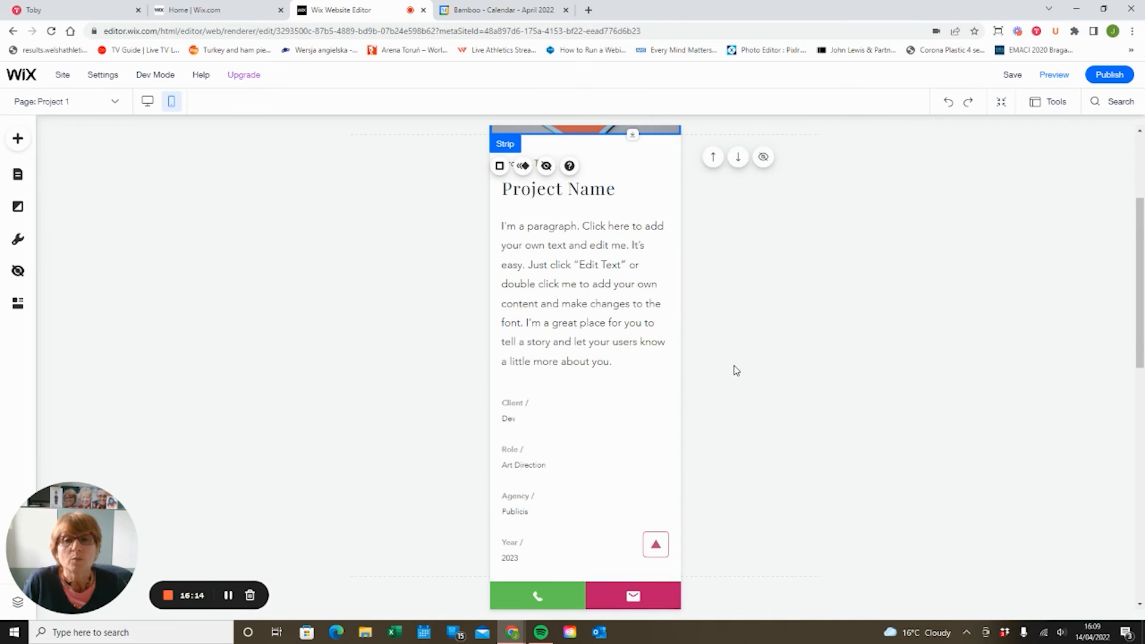
Inspect the Project 1 page order and the selectable parts of its gallery strip
scroll(736, 370, up, 2)
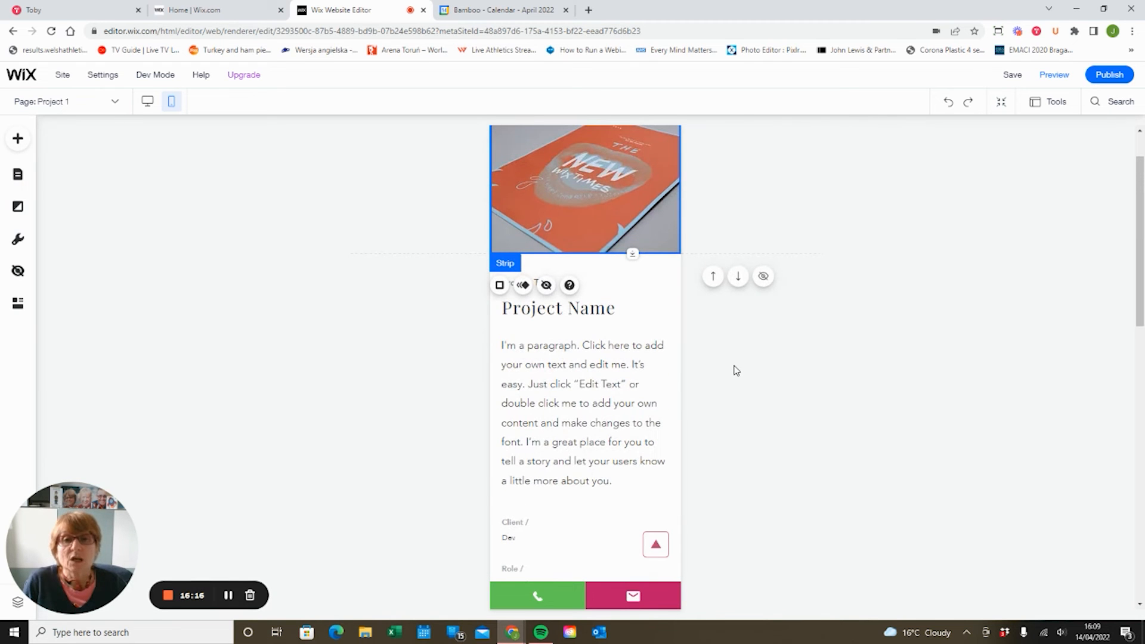
scroll(737, 370, down, 3)
scroll(736, 370, down, 4)
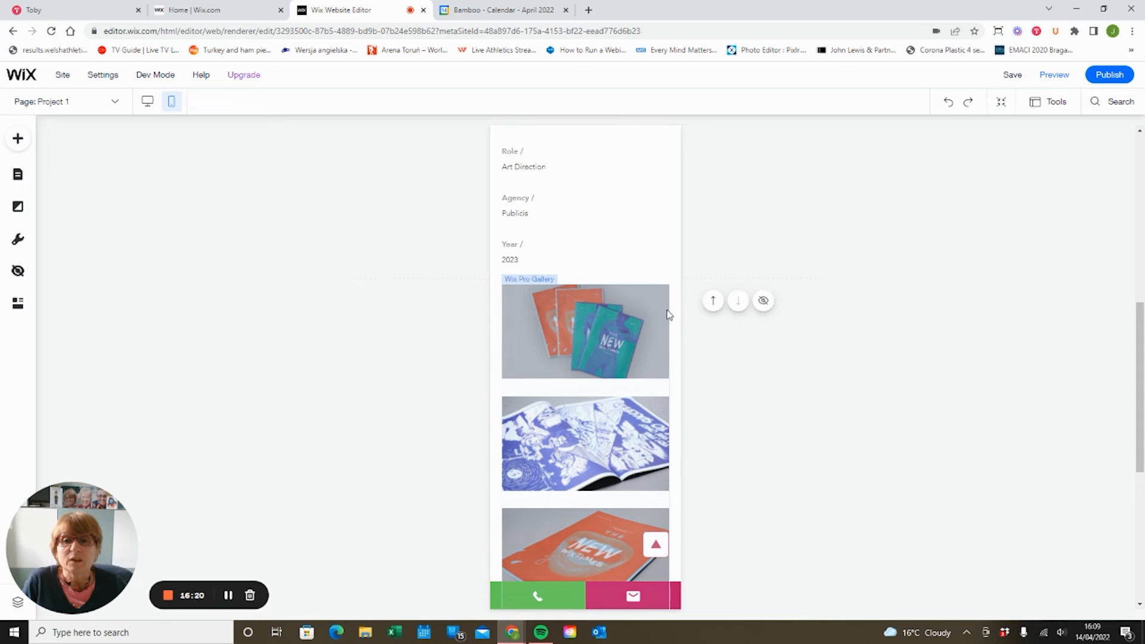
click(658, 309)
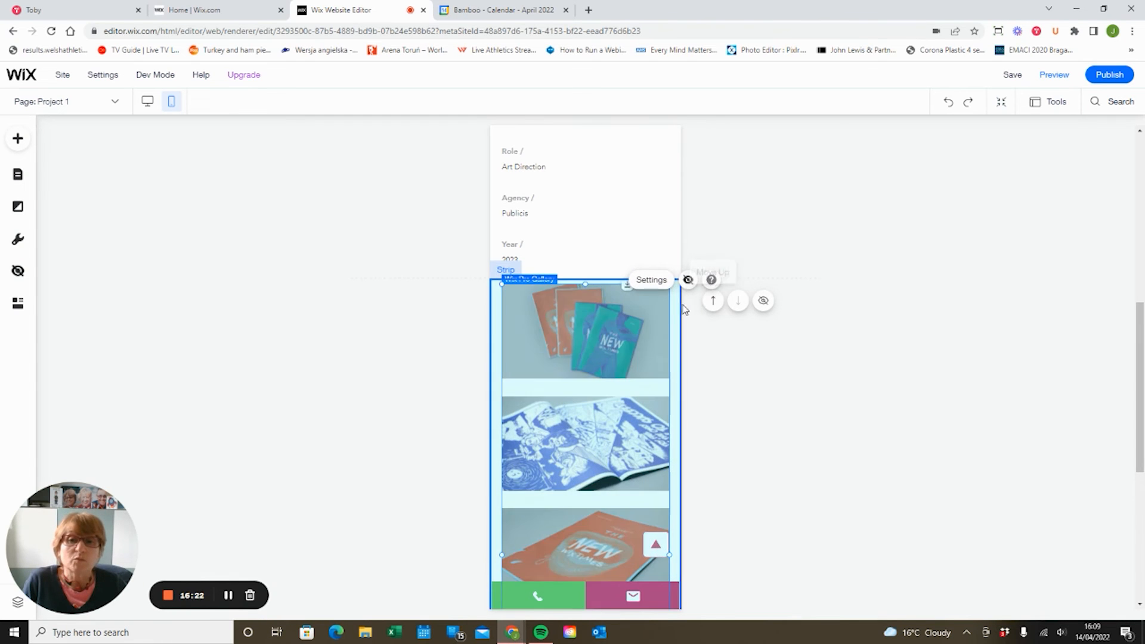
click(495, 287)
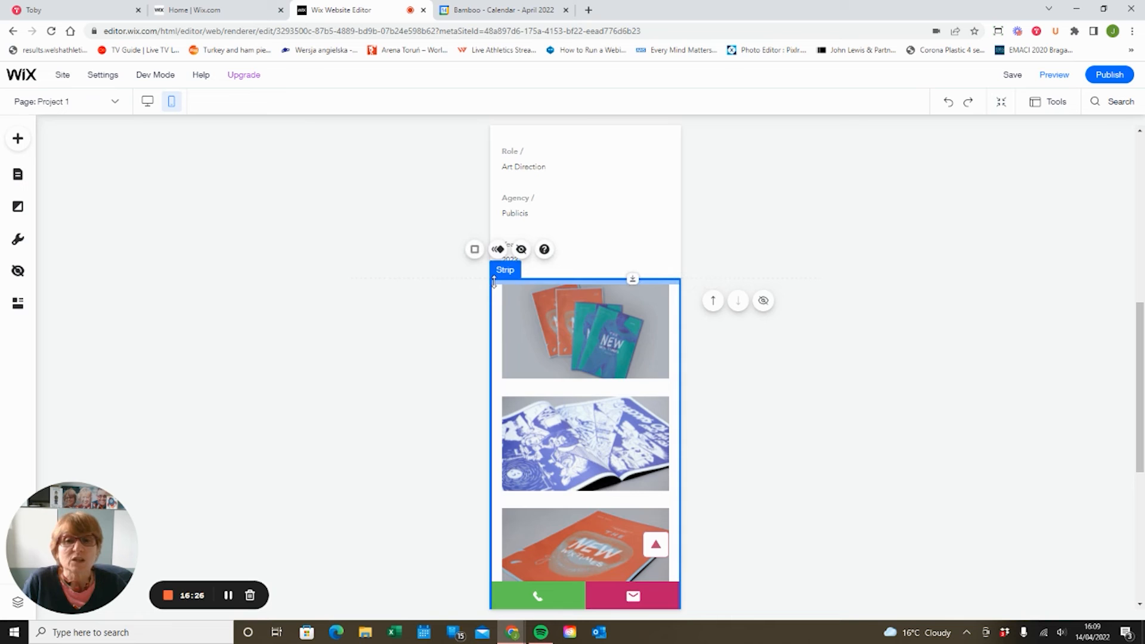
Hide the social bar in the mobile footer and check the link of the Back to work button
scroll(804, 374, down, 6)
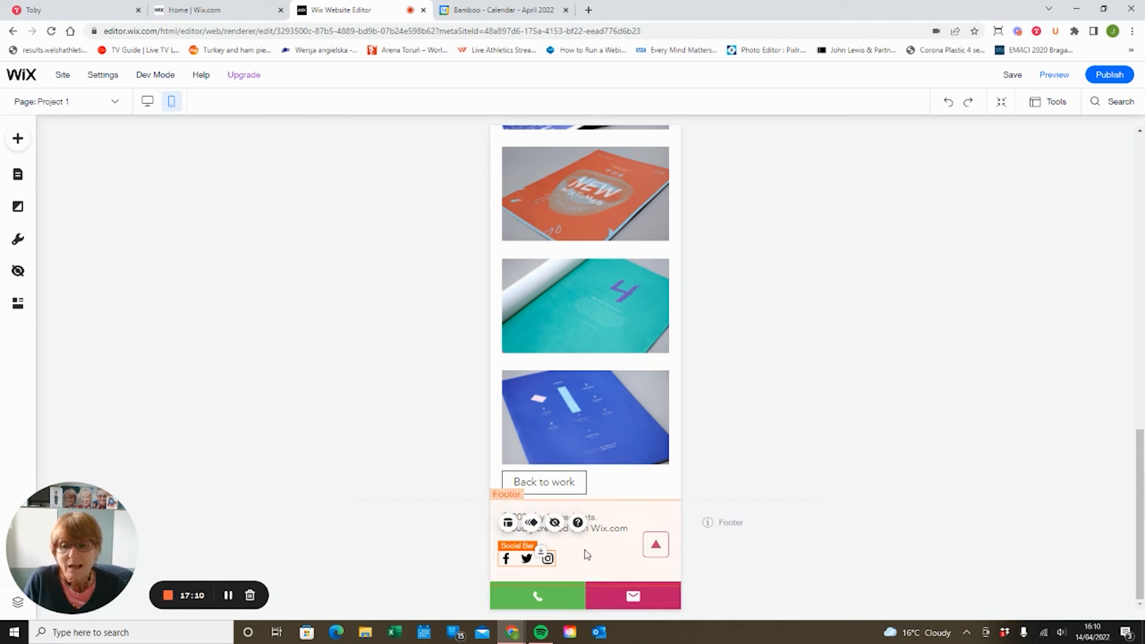
click(554, 524)
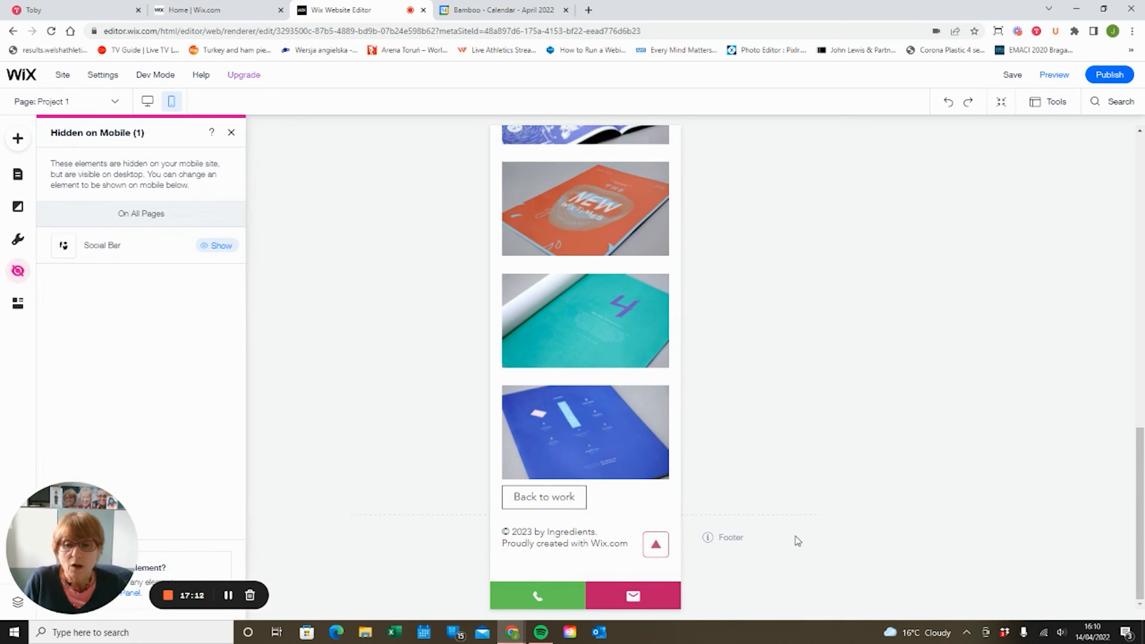
click(564, 501)
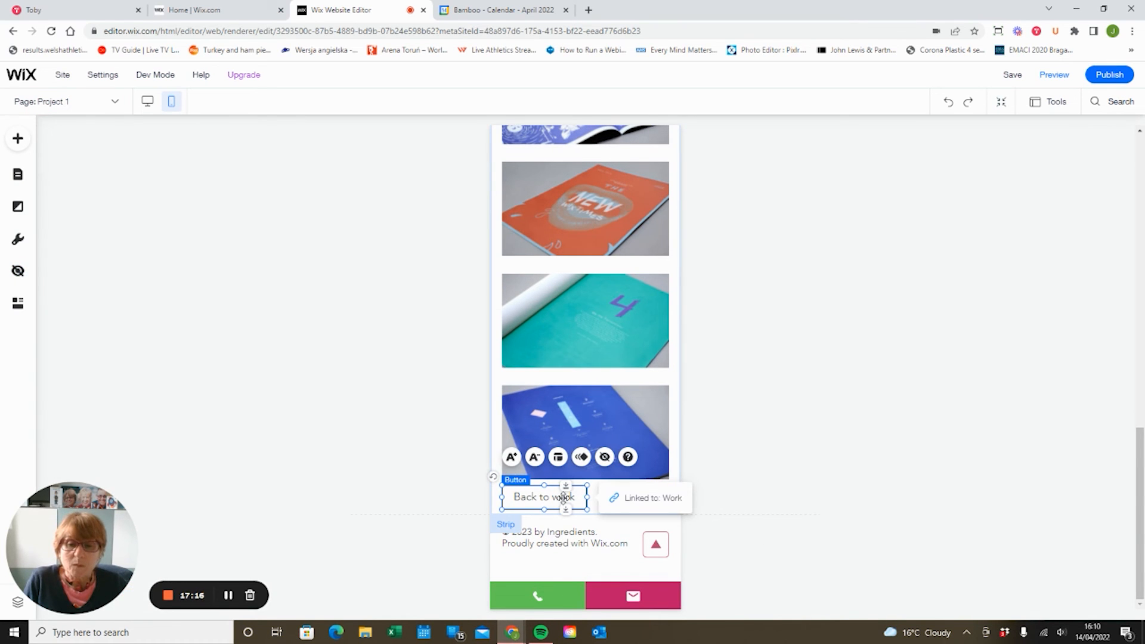
click(677, 429)
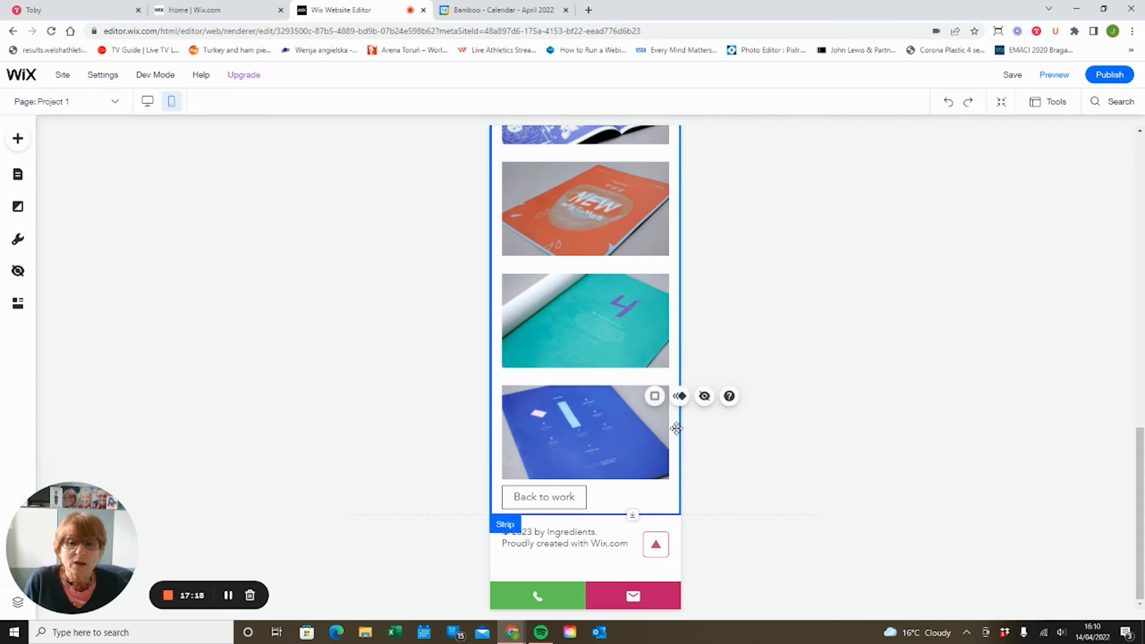
Show the editing toolbar with the size and position settings for page elements
click(1054, 102)
click(1038, 143)
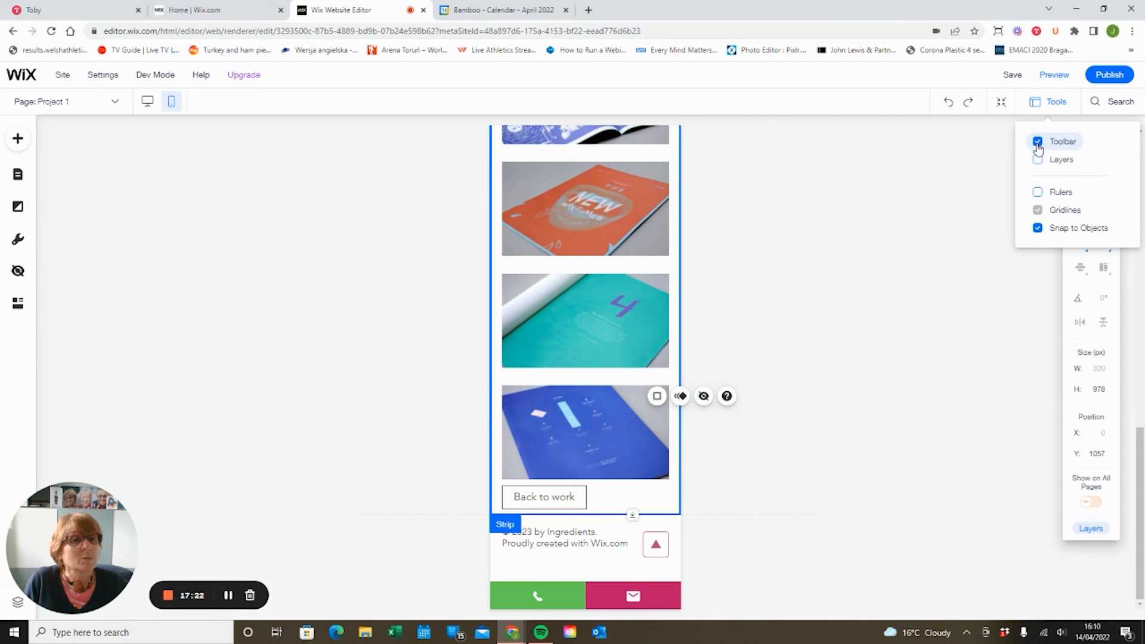
click(1005, 348)
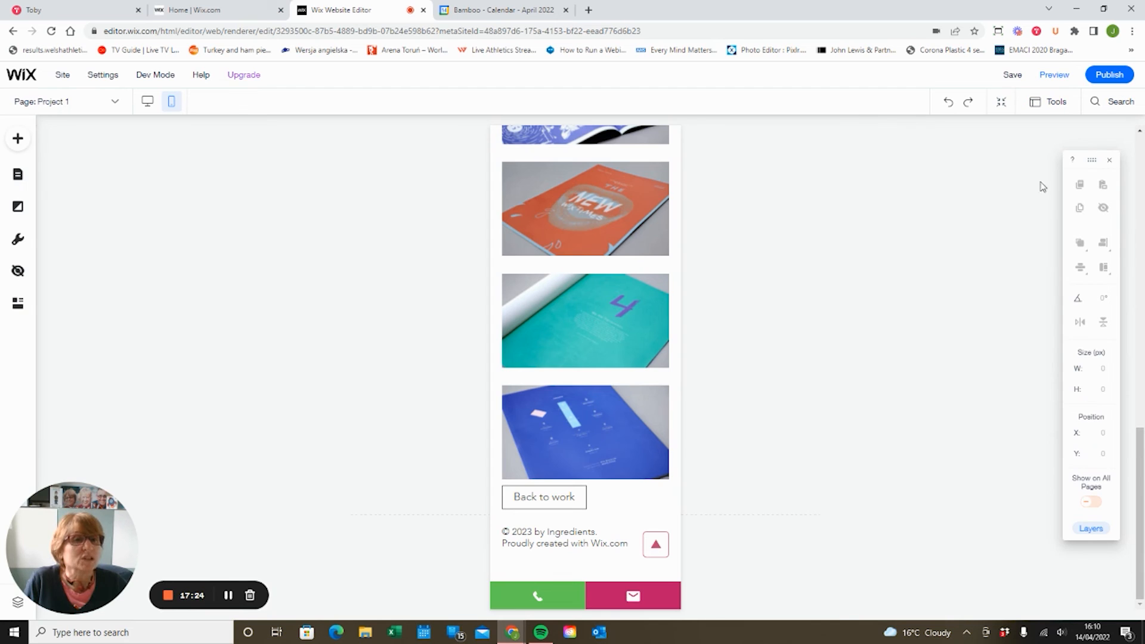
Stretch the footer copyright text across the whole page, to a width of 320 px from X 0
click(589, 544)
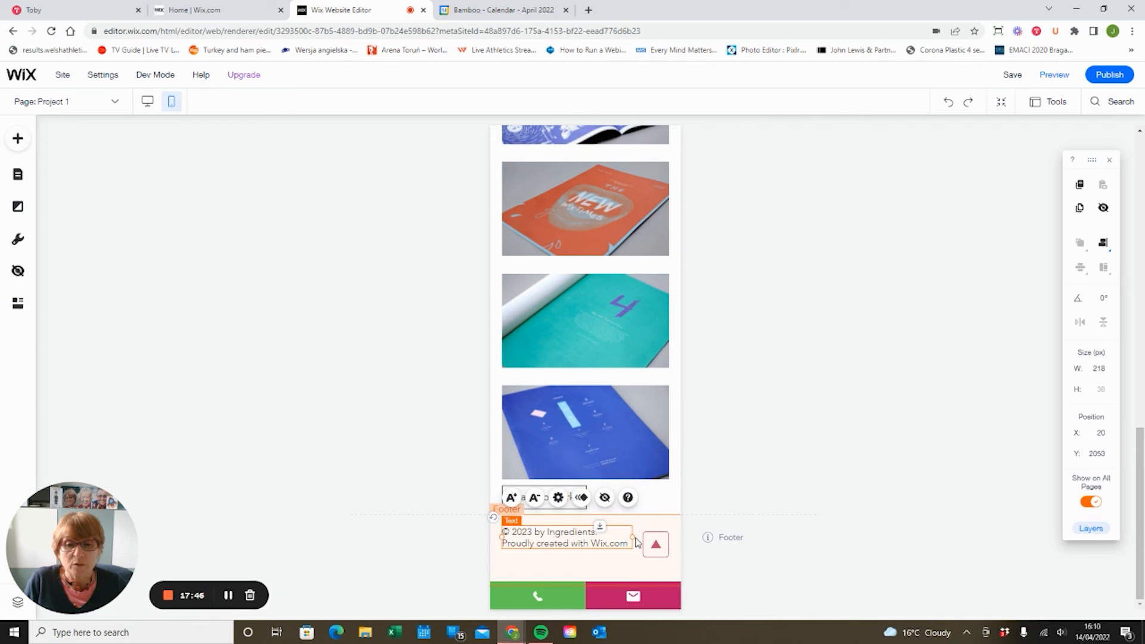
drag(635, 540, 680, 532)
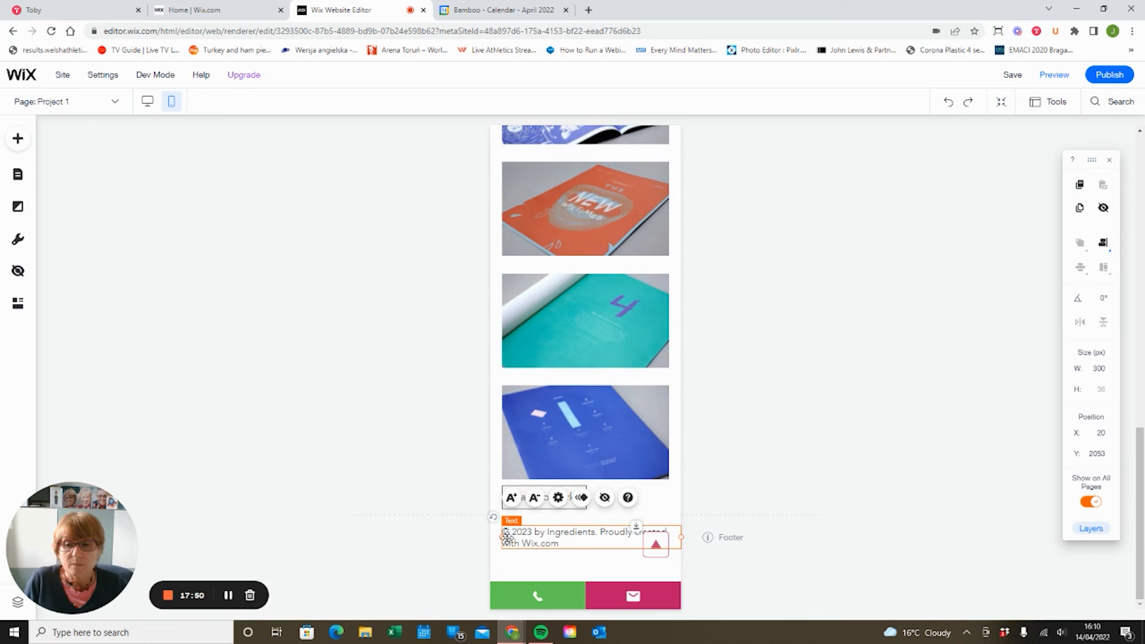
drag(506, 536, 491, 536)
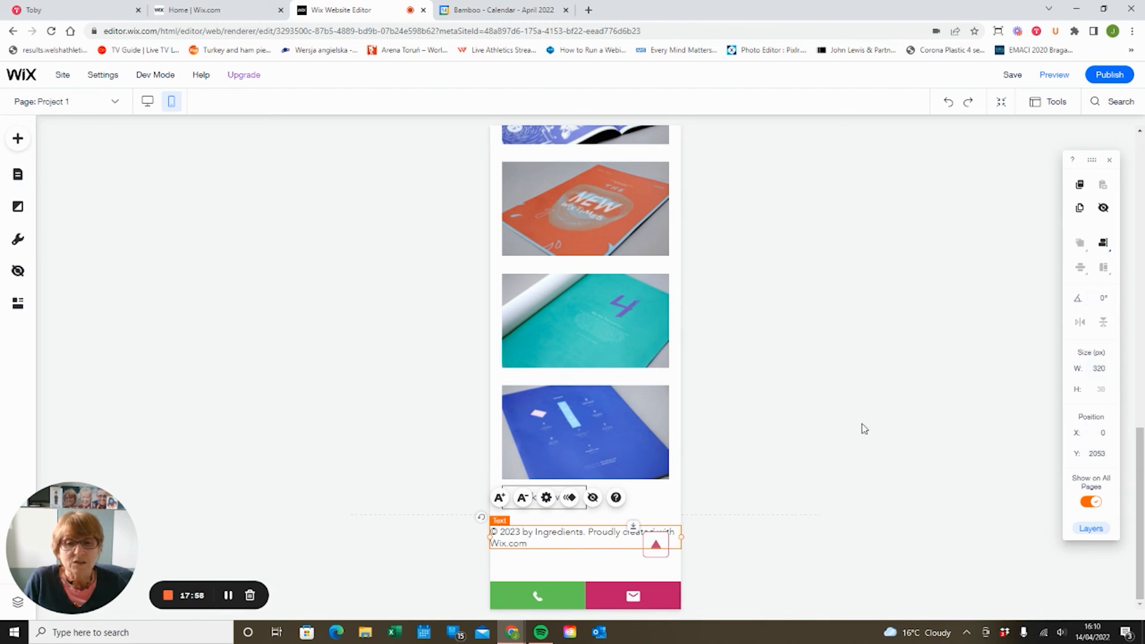
Set the footer copyright text's width to 300 px and centre it horizontally at X 10, Y 2052
click(1099, 368)
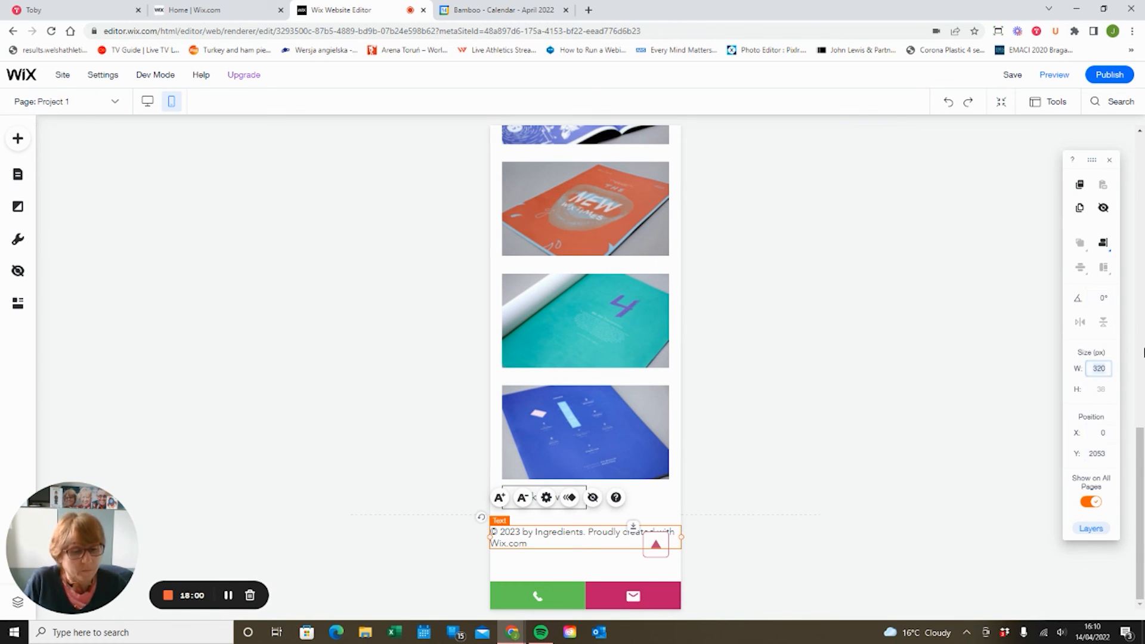
text(300)
key(Return)
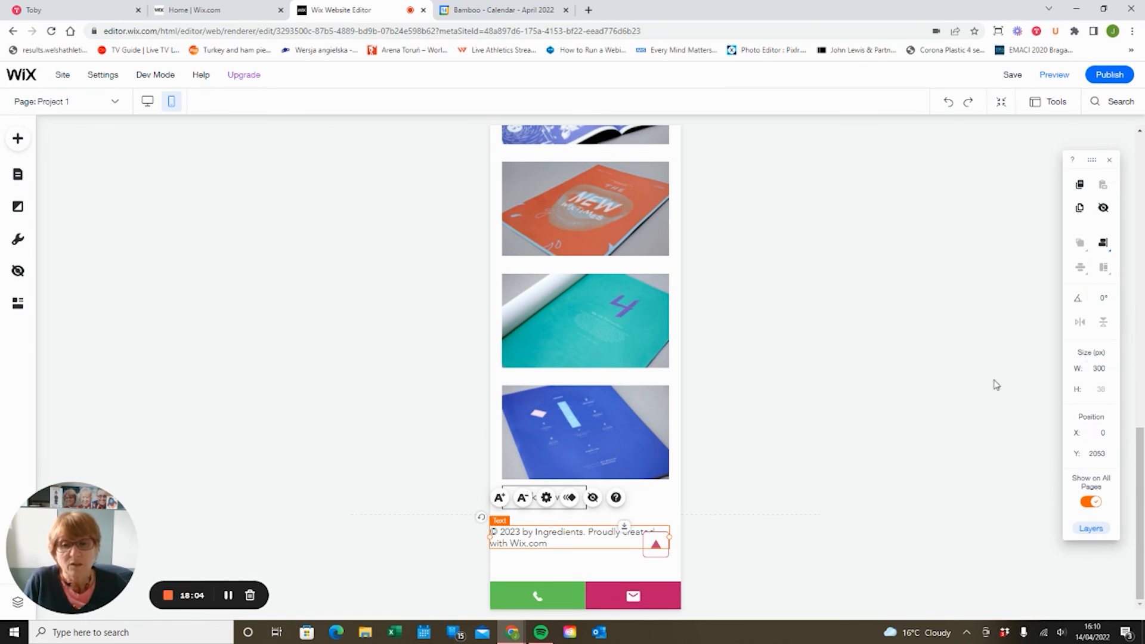
drag(583, 532, 587, 533)
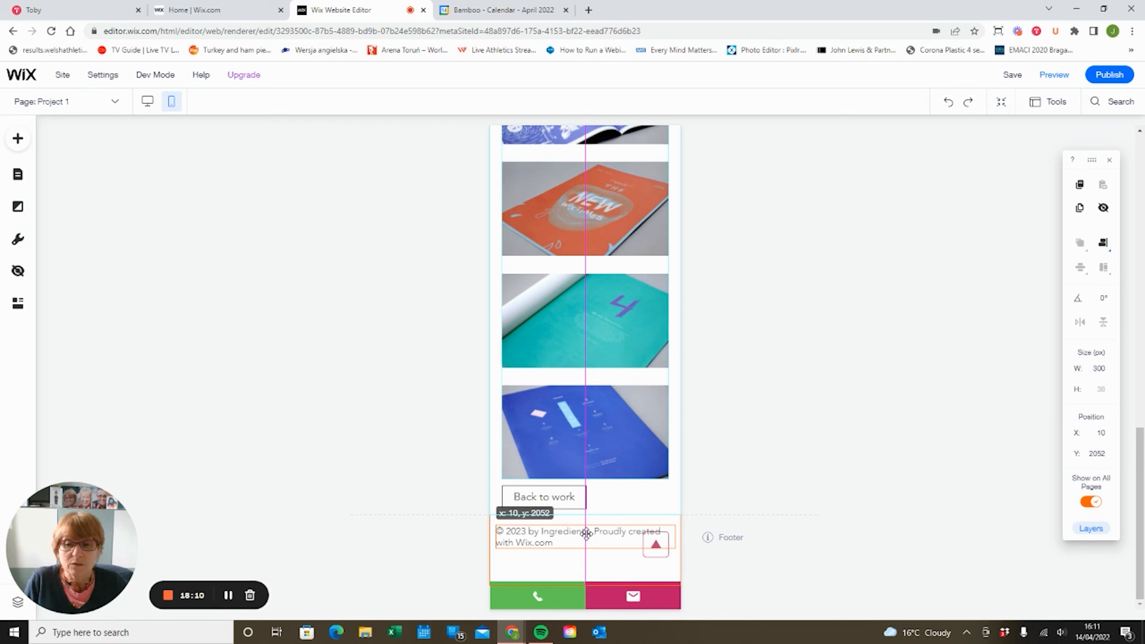
drag(586, 533, 586, 533)
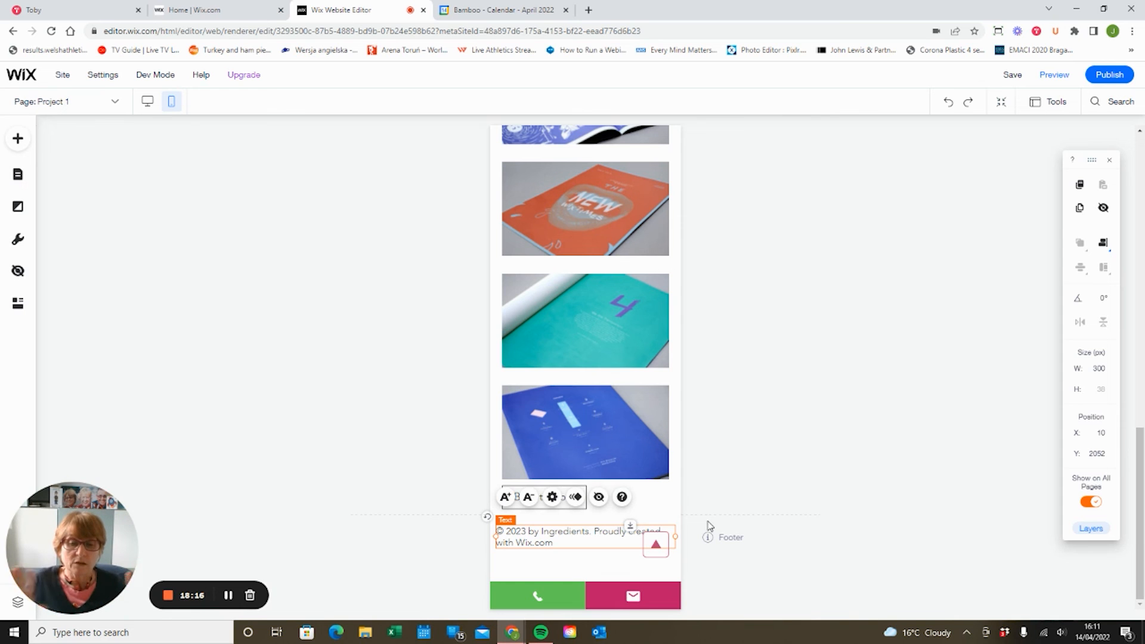
scroll(725, 480, up, 8)
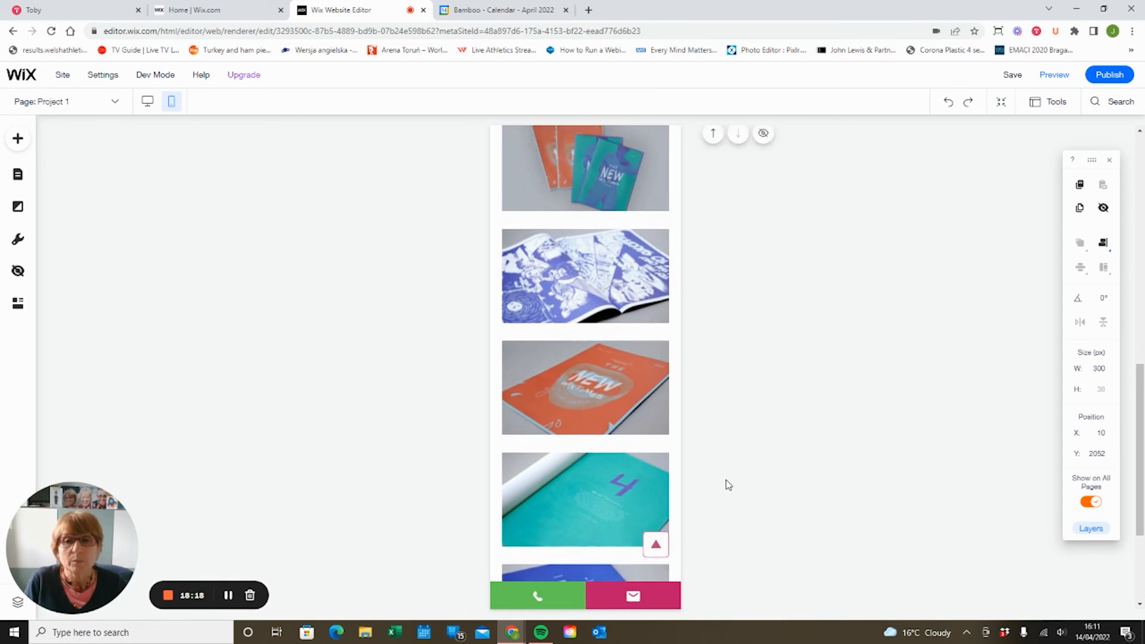
scroll(887, 492, up, 6)
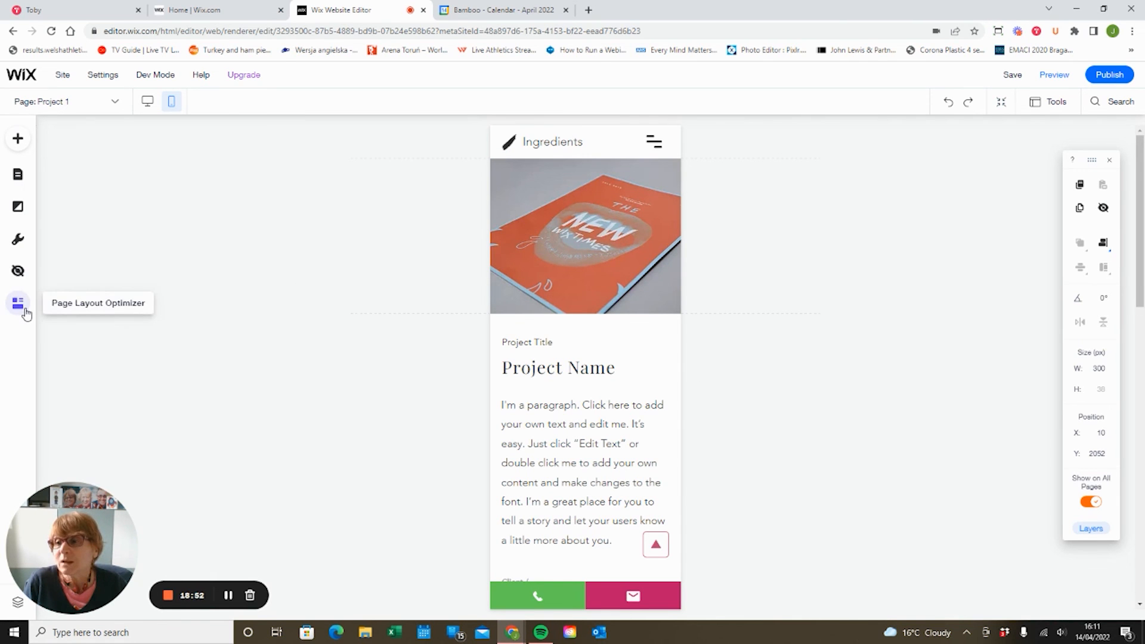
Review the mobile tools and the embed elements available for the mobile site, and look over the page down to its footer
click(16, 241)
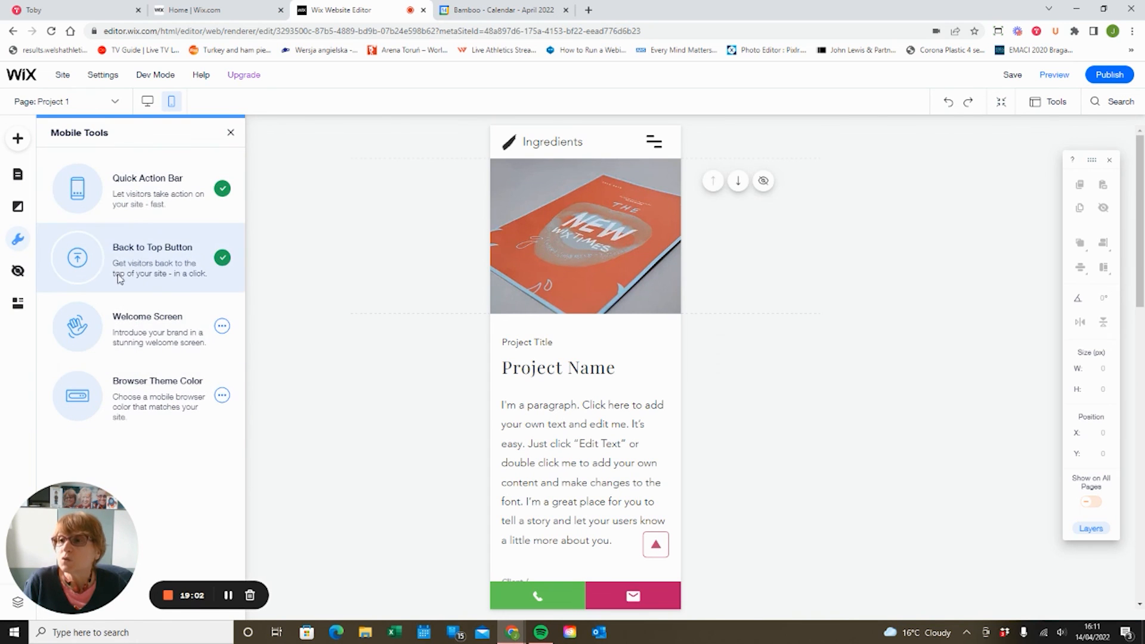
click(231, 132)
click(19, 141)
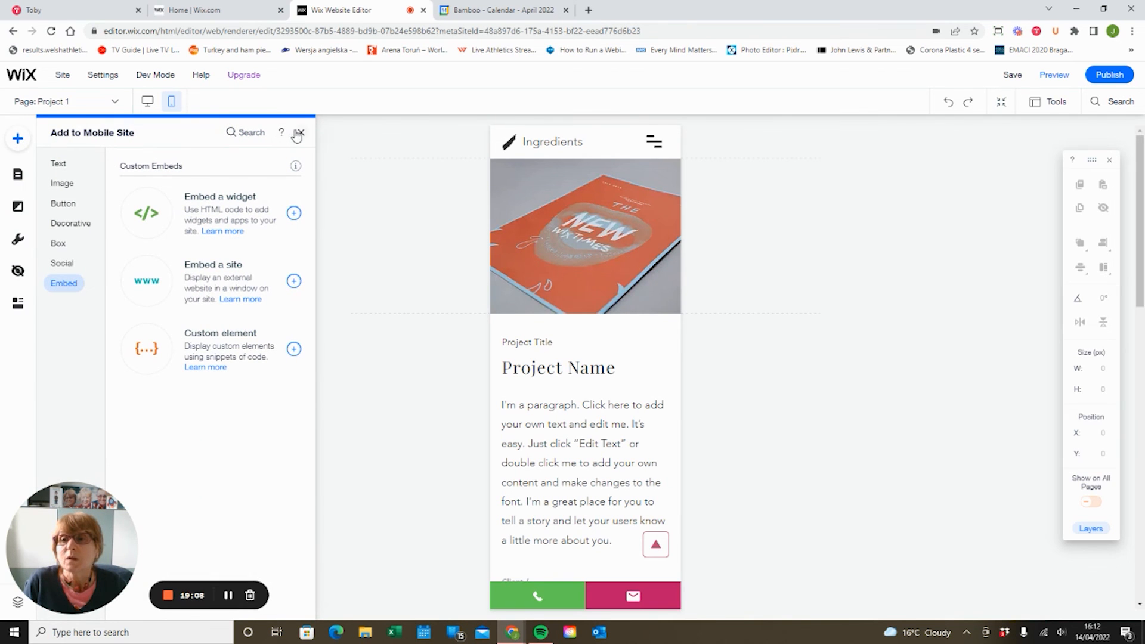
click(301, 132)
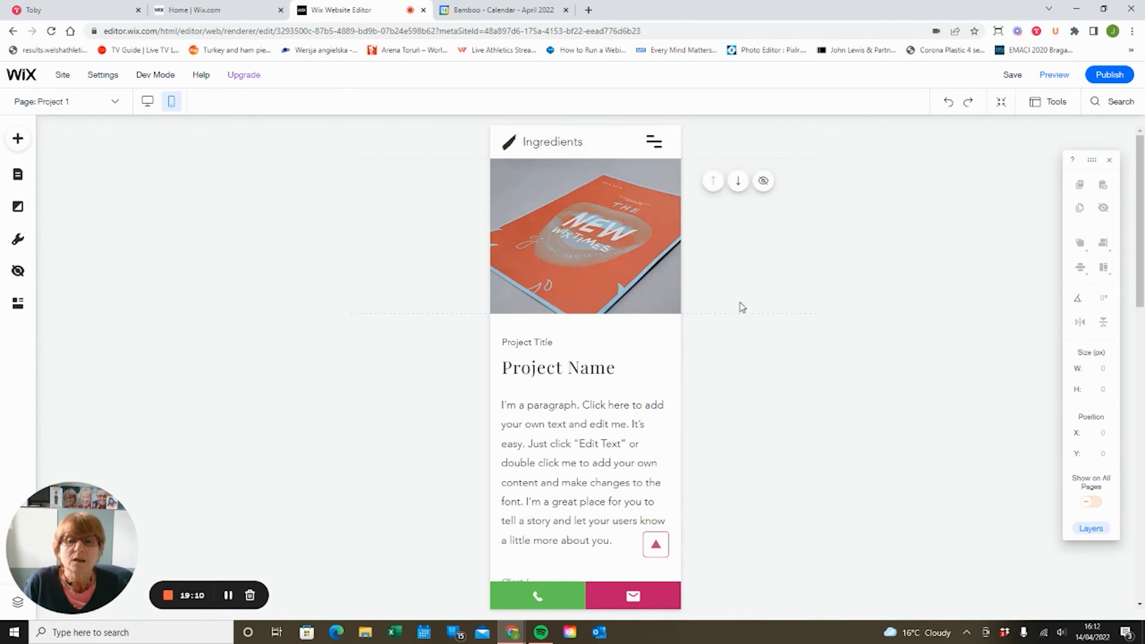
scroll(714, 394, down, 10)
scroll(697, 486, down, 4)
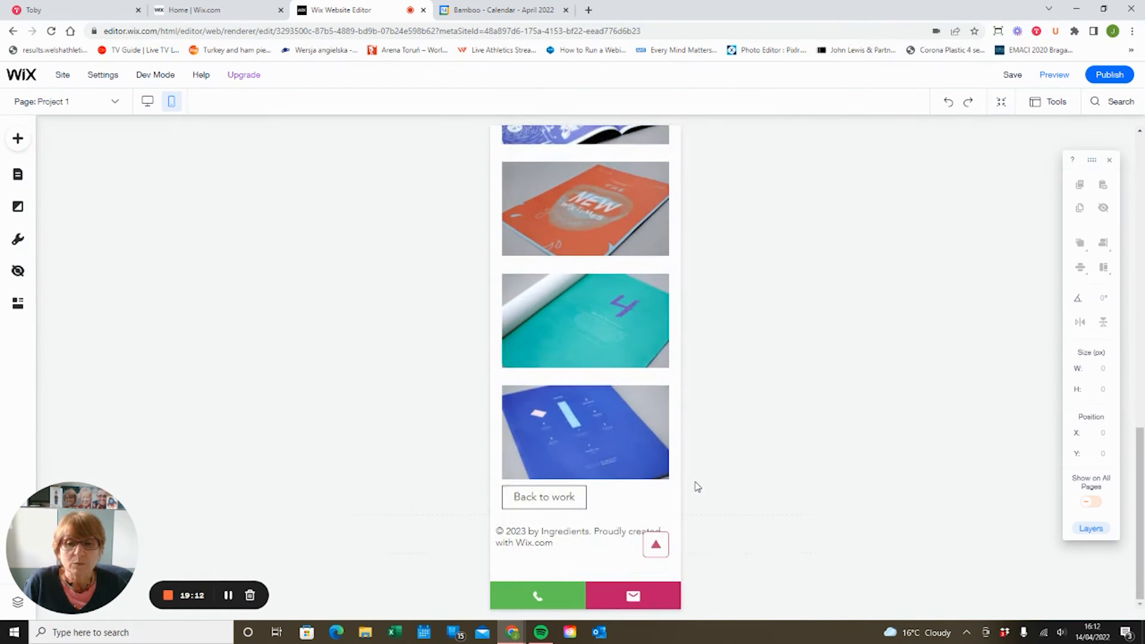
scroll(697, 488, up, 14)
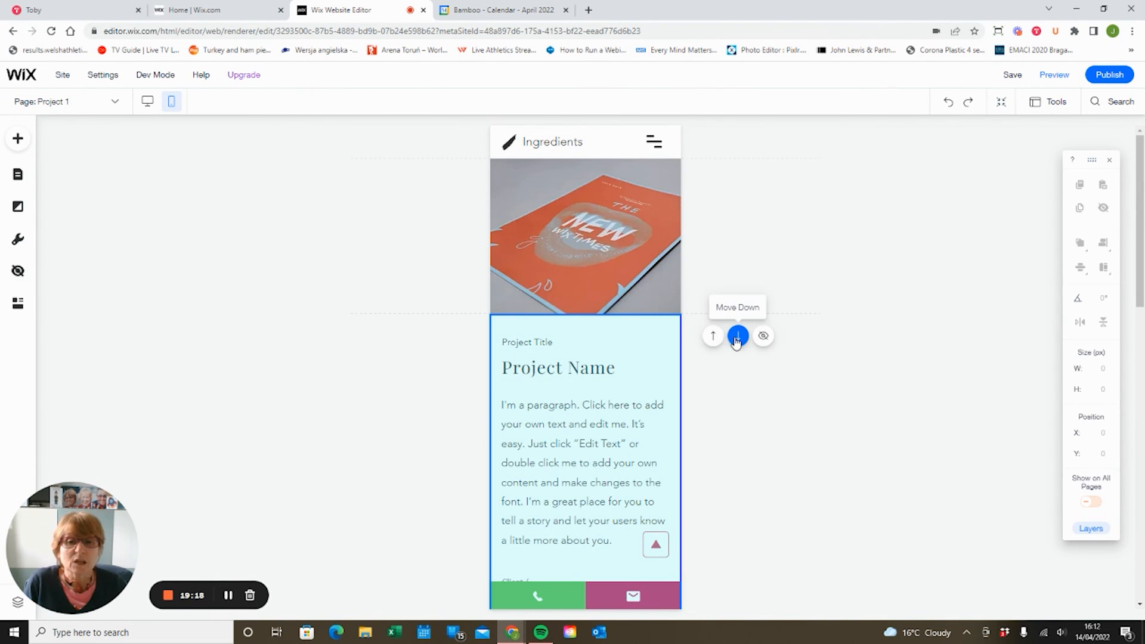
Move the project details strip up to Y 273 so it overlaps the image strip, and undo the move
click(646, 324)
drag(645, 324, 647, 300)
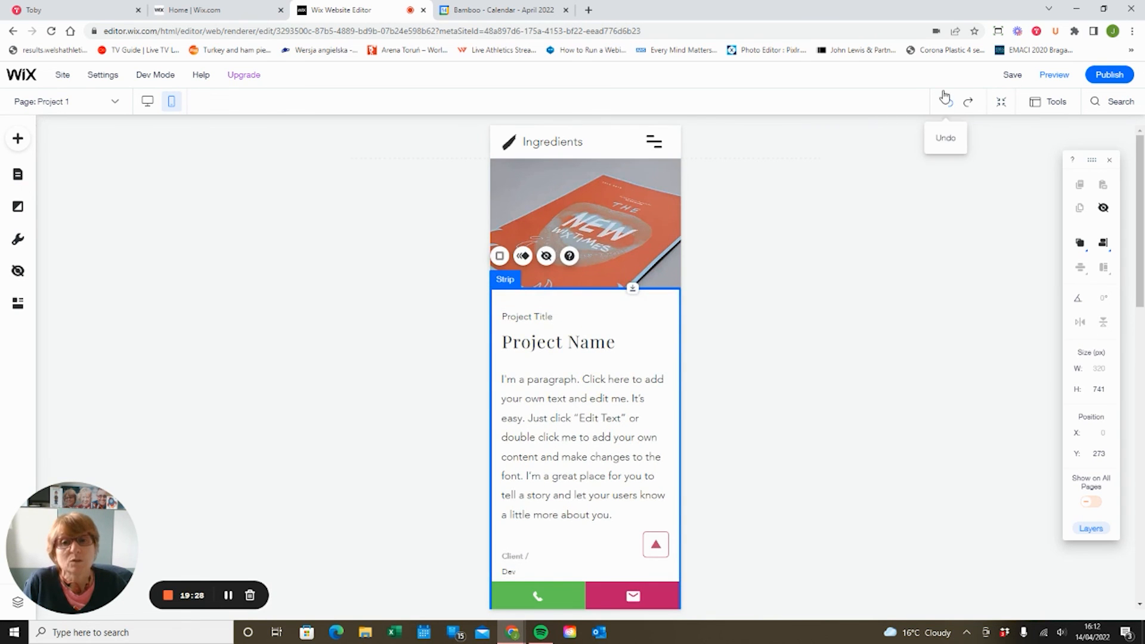
click(946, 102)
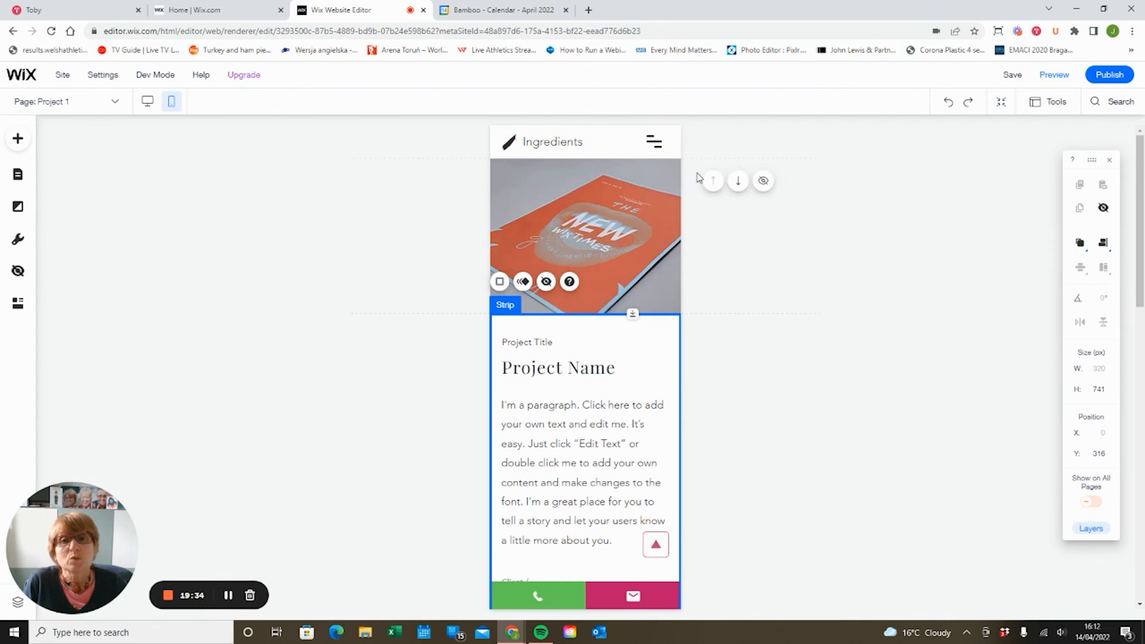
Select the mobile menu icon in the header
click(653, 143)
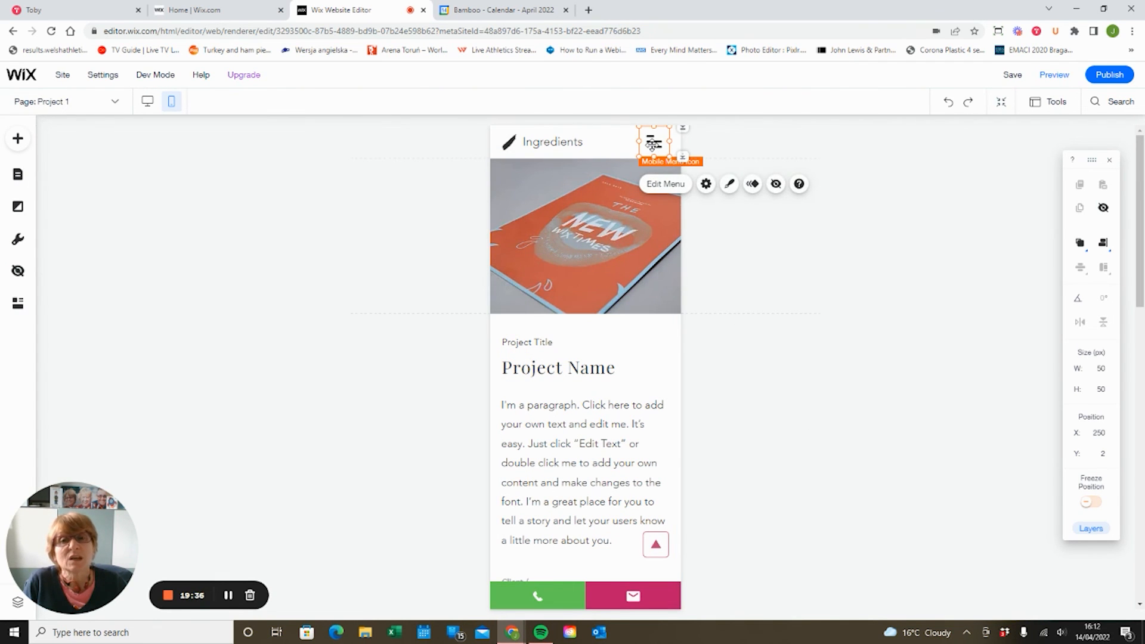